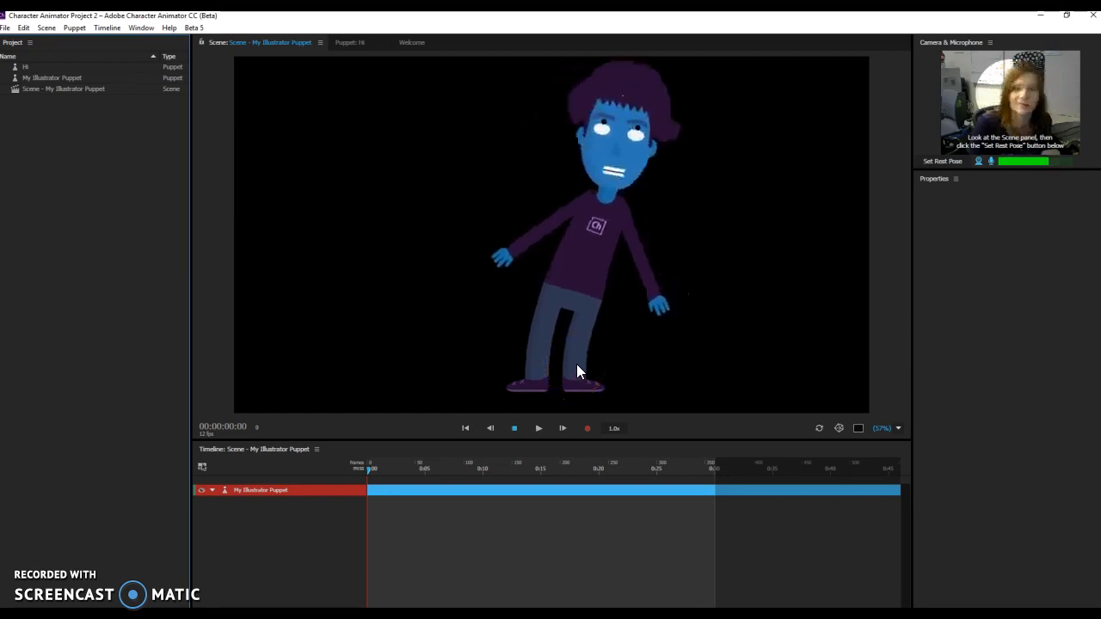
Set the rest pose for the puppet in the My Illustrator Puppet scene.
{"action": "left_click", "coordinate": [934, 162]}
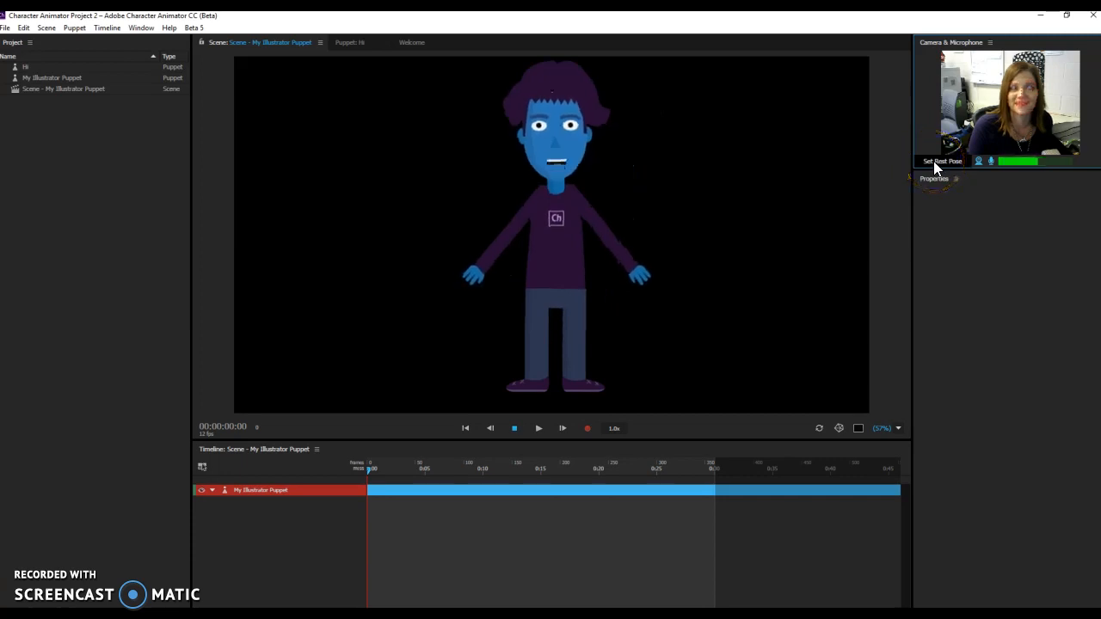
{"action": "left_click", "coordinate": [924, 177]}
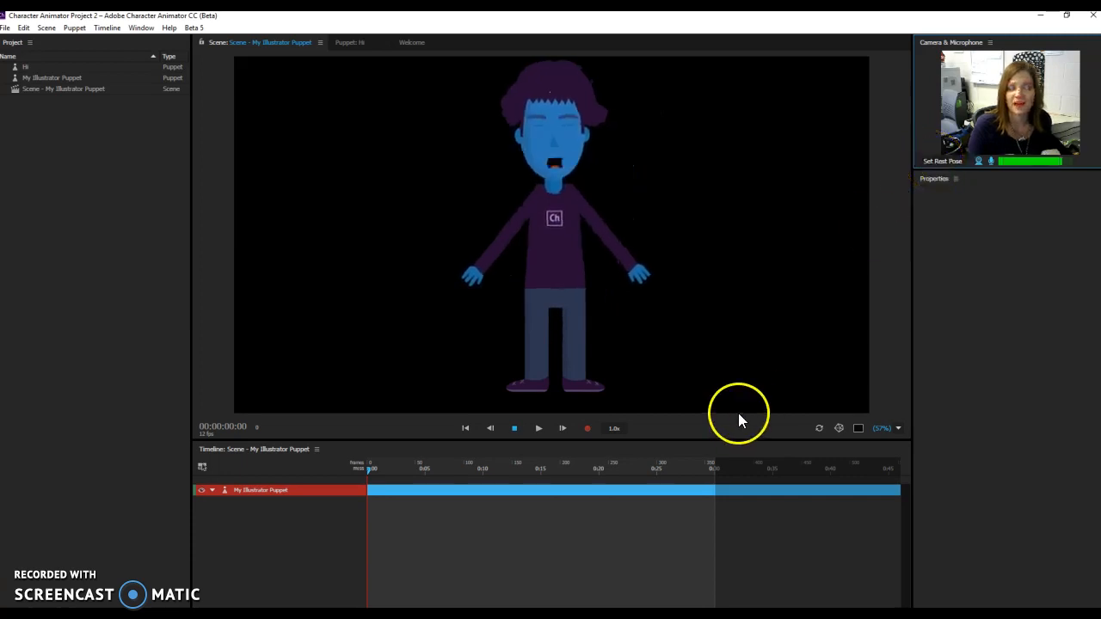
Switch to Illustrator, move the Character Animator Puppets folder window aside, and open Melody.ai from the recent files.
{"action": "key", "text": "alt+Tab"}
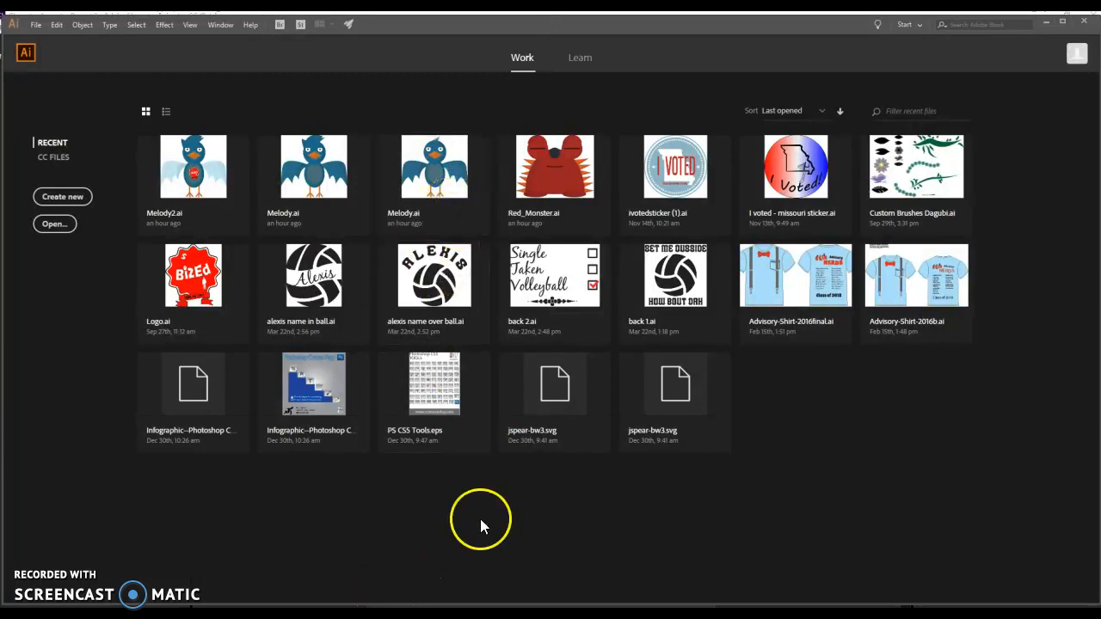
{"action": "key", "text": "alt+Tab"}
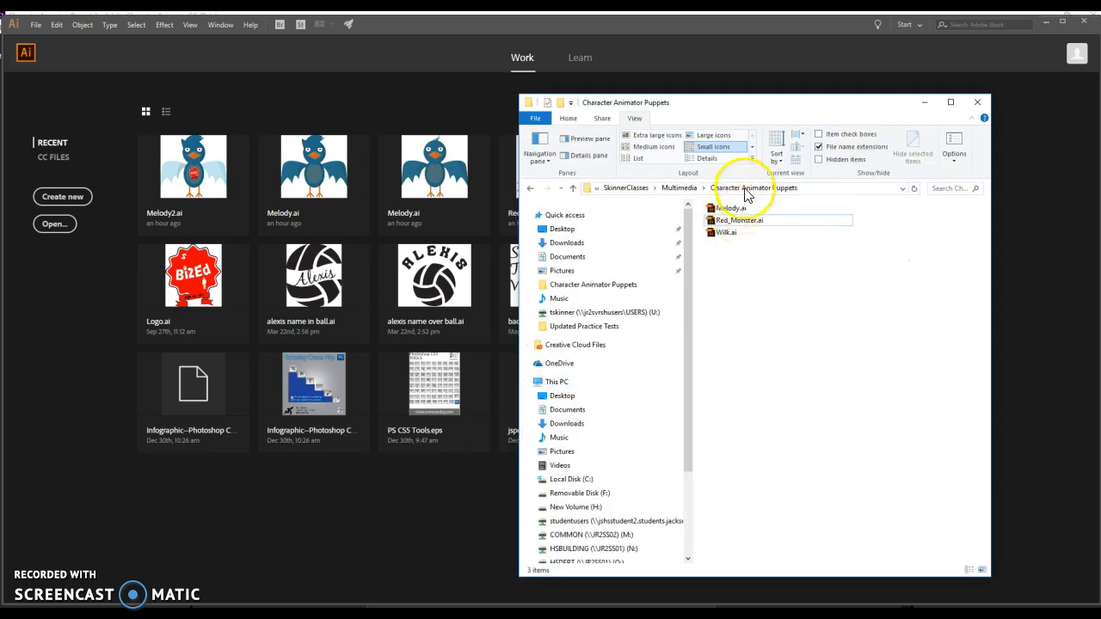
{"action": "left_click_drag", "start_coordinate": [712, 103], "coordinate": [631, 212]}
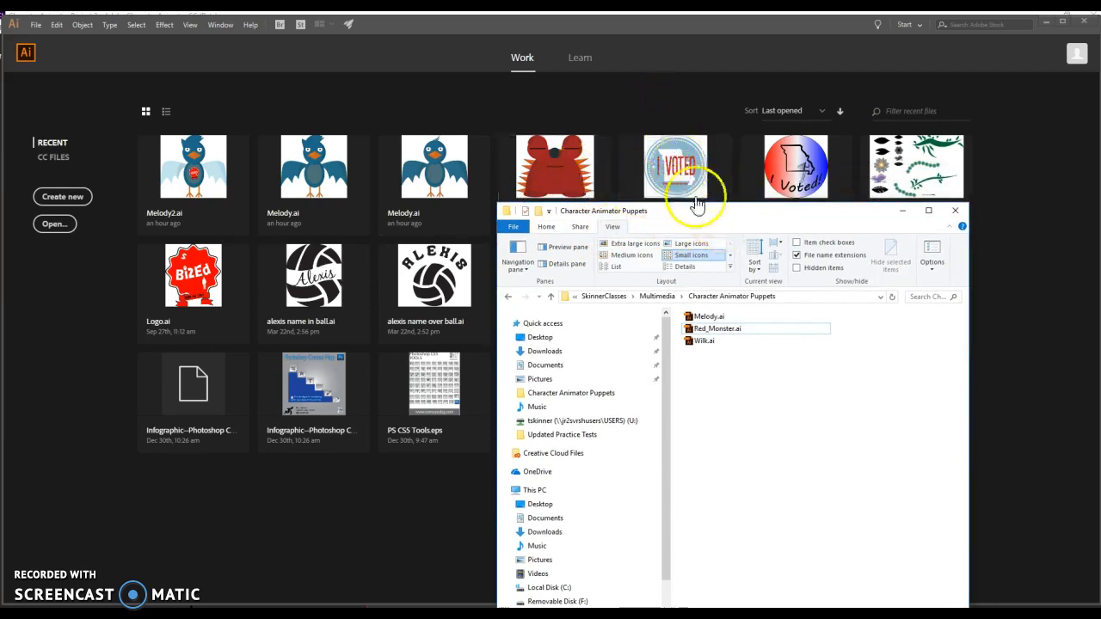
{"action": "left_click_drag", "start_coordinate": [702, 214], "coordinate": [695, 154]}
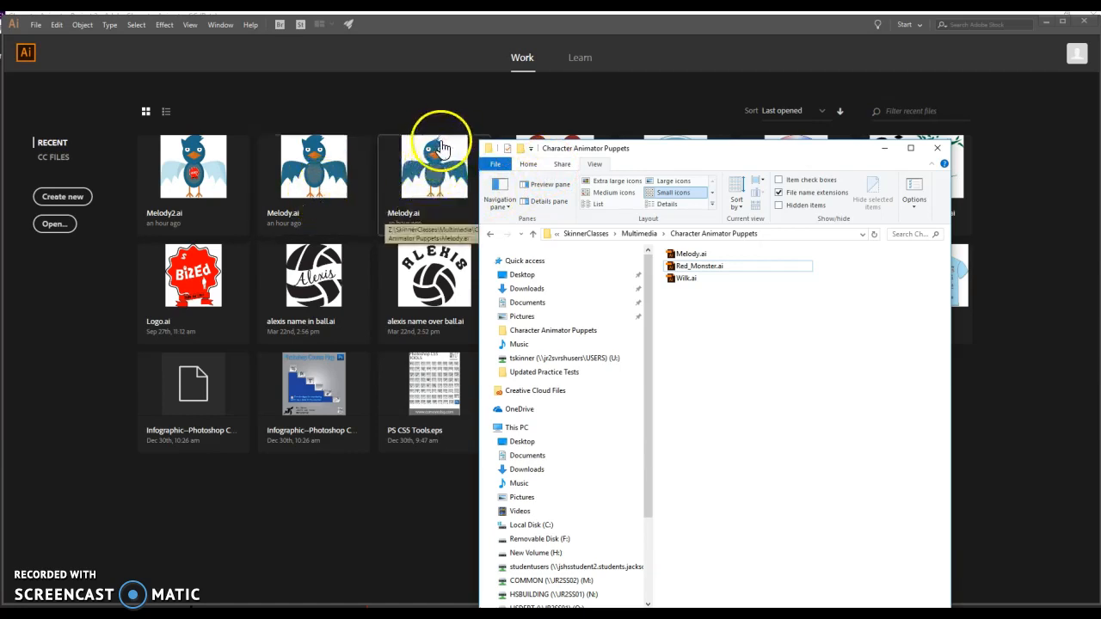
{"action": "left_click", "coordinate": [323, 191]}
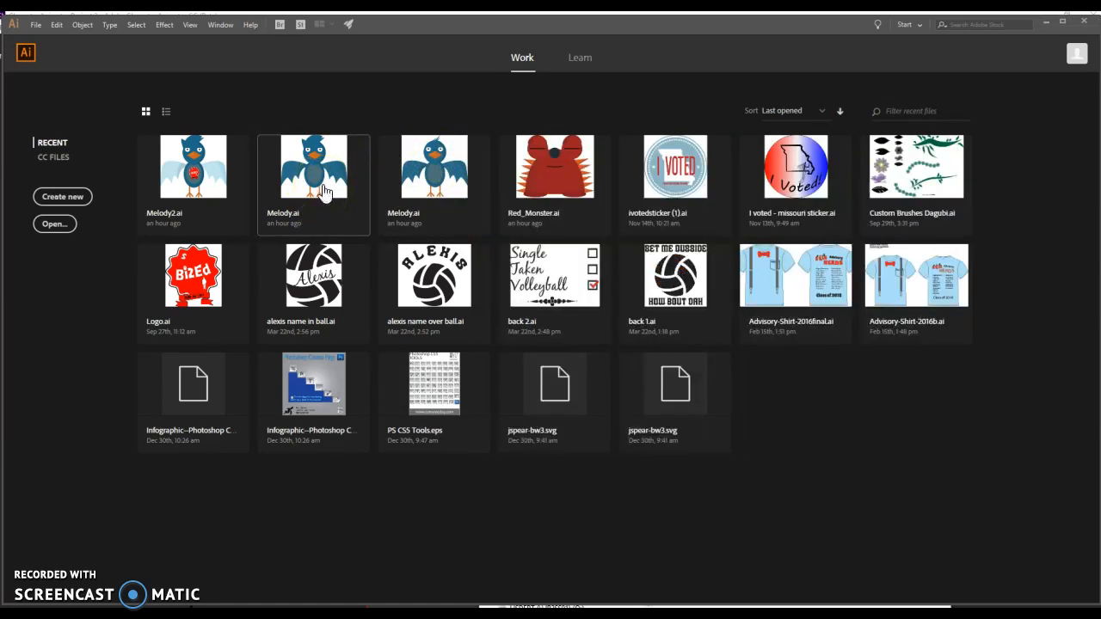
Fill the oval on the bluebird's belly with a pale blue.
{"action": "scroll", "coordinate": [472, 344], "scroll_direction": "up", "scroll_amount": 5}
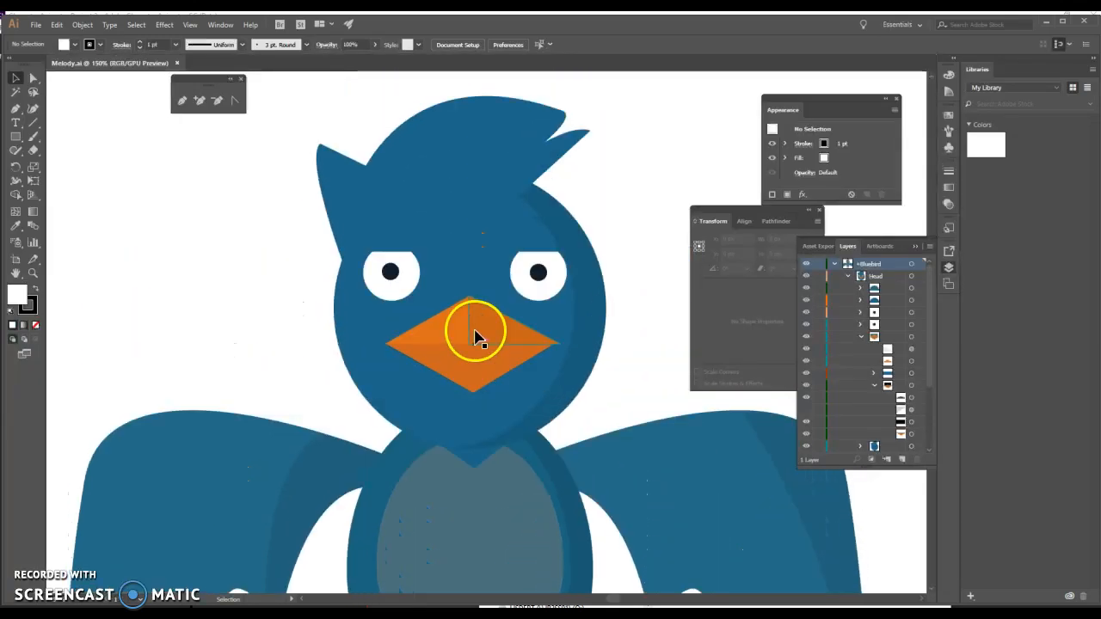
{"action": "scroll", "coordinate": [487, 423], "scroll_direction": "down", "scroll_amount": 3}
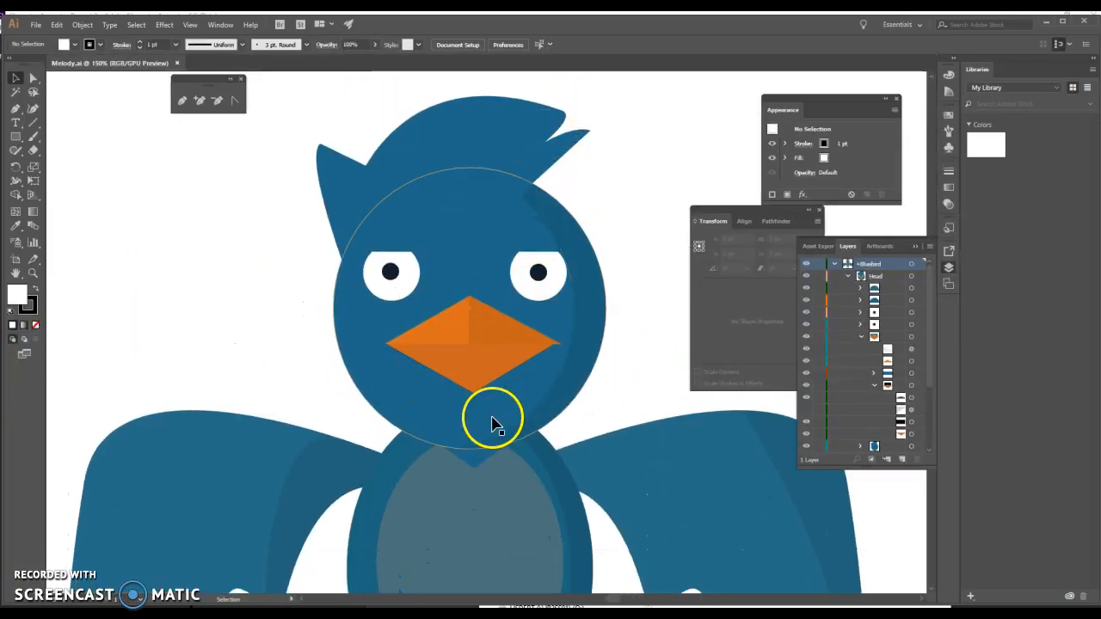
{"action": "scroll", "coordinate": [503, 424], "scroll_direction": "up", "scroll_amount": 1}
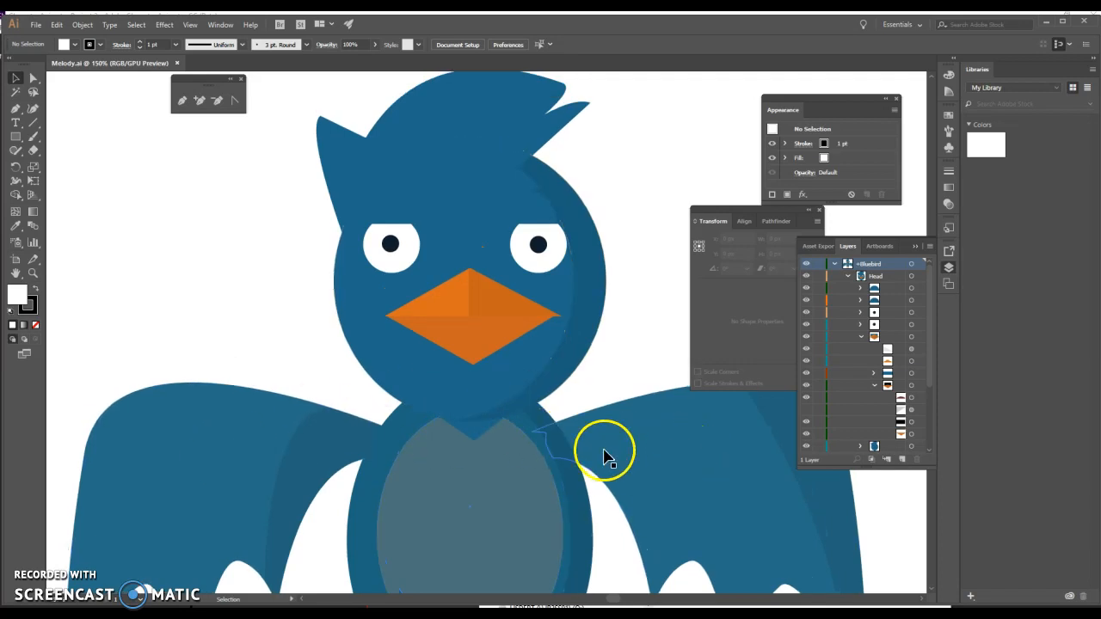
{"action": "scroll", "coordinate": [486, 527], "scroll_direction": "down", "scroll_amount": 3}
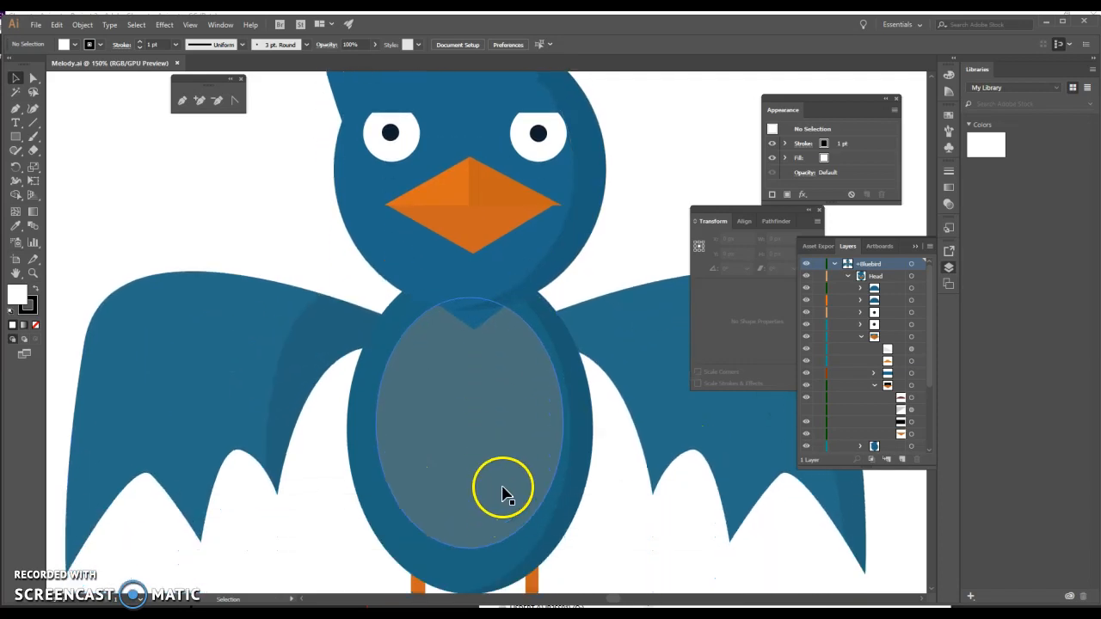
{"action": "left_click", "coordinate": [514, 482]}
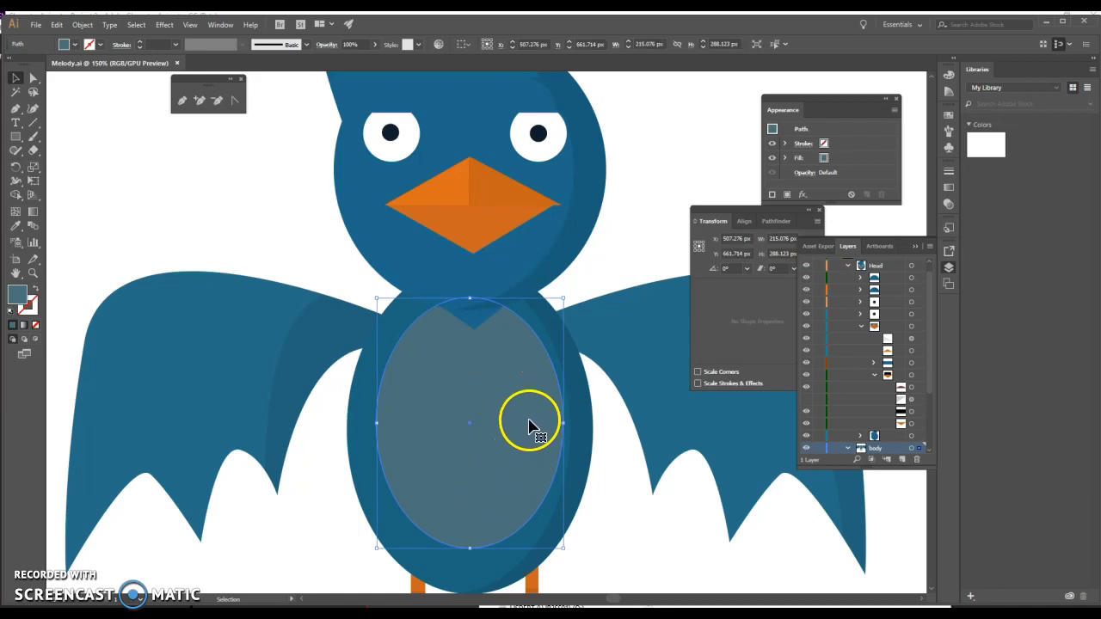
{"action": "double_click", "coordinate": [23, 301]}
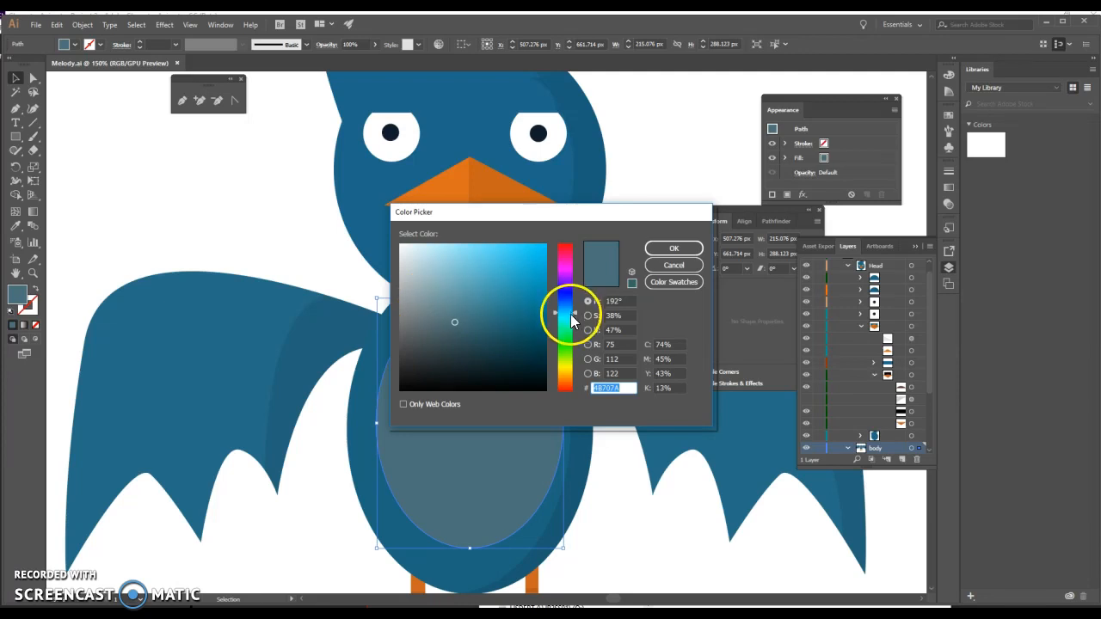
{"action": "left_click_drag", "start_coordinate": [571, 327], "coordinate": [574, 320]}
{"action": "left_click_drag", "start_coordinate": [439, 267], "coordinate": [419, 252]}
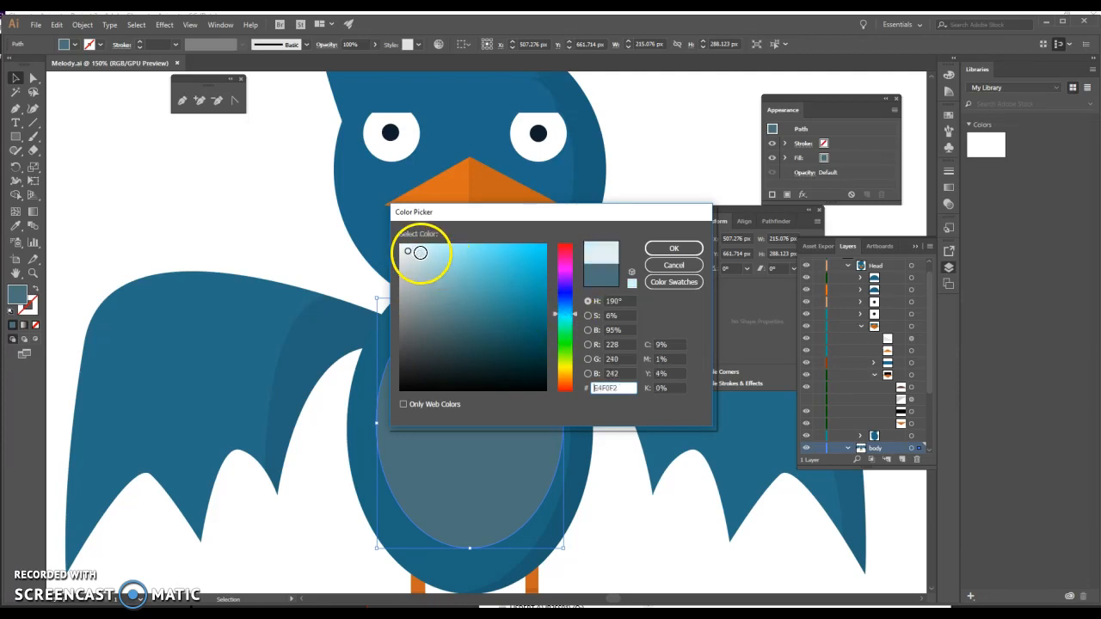
{"action": "left_click", "coordinate": [676, 249]}
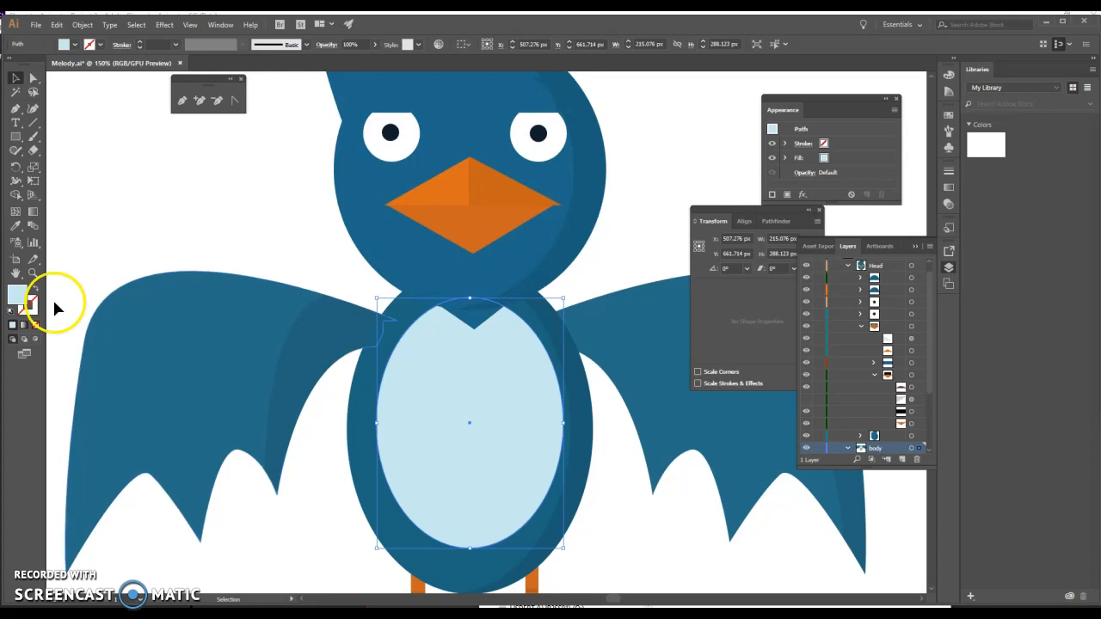
Change the belly oval's fill to dark gray #292D2D and deselect it.
{"action": "double_click", "coordinate": [17, 295]}
{"action": "left_click", "coordinate": [415, 363]}
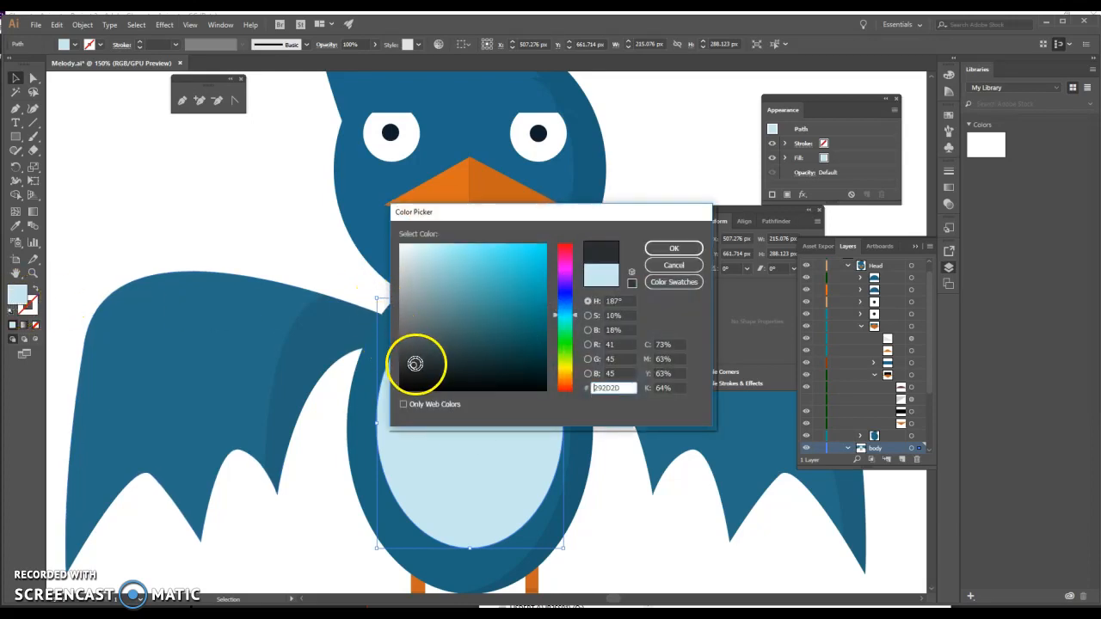
{"action": "left_click", "coordinate": [674, 248]}
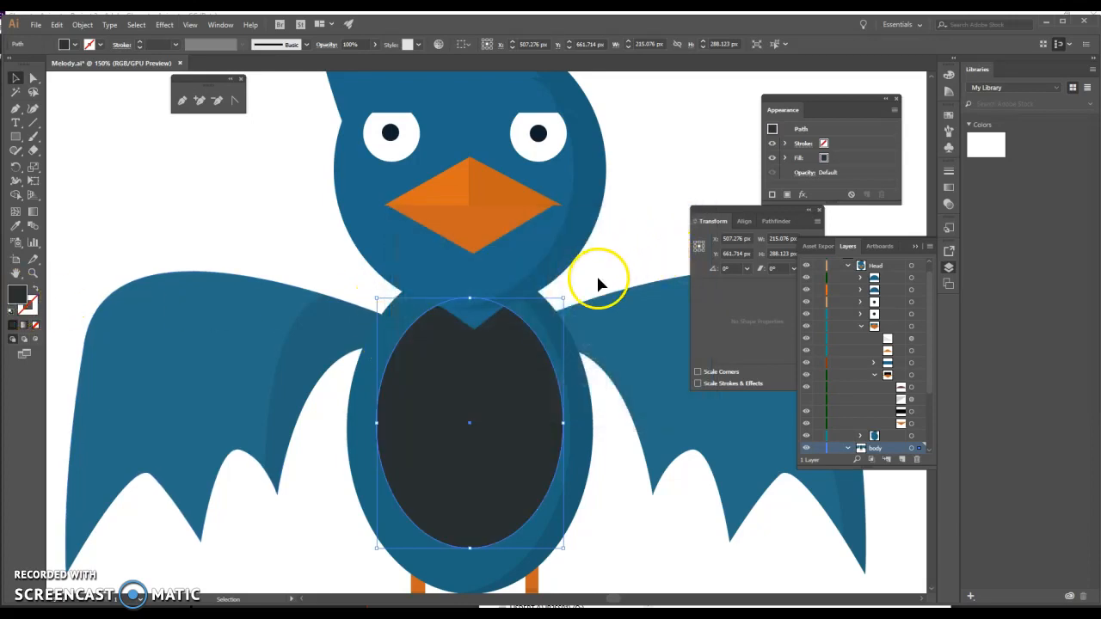
{"action": "left_click", "coordinate": [633, 249]}
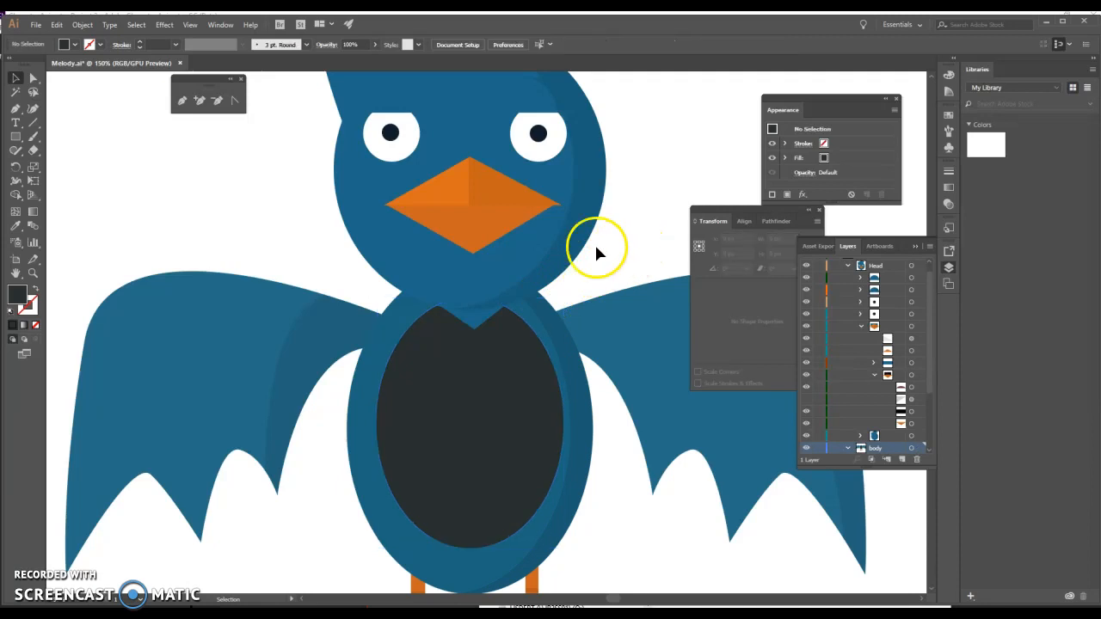
Inspect the Bluebird layer structure by toggling the body group's visibility and collapsing and expanding the Head group.
{"action": "scroll", "coordinate": [597, 252], "scroll_direction": "up", "scroll_amount": 4}
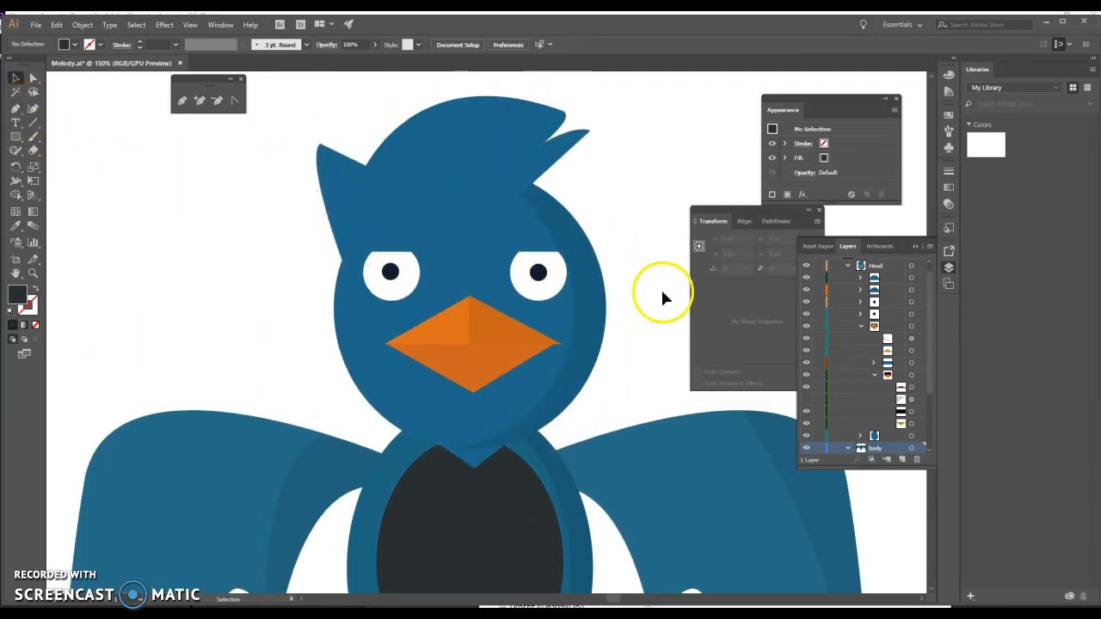
{"action": "scroll", "coordinate": [880, 421], "scroll_direction": "down", "scroll_amount": 3}
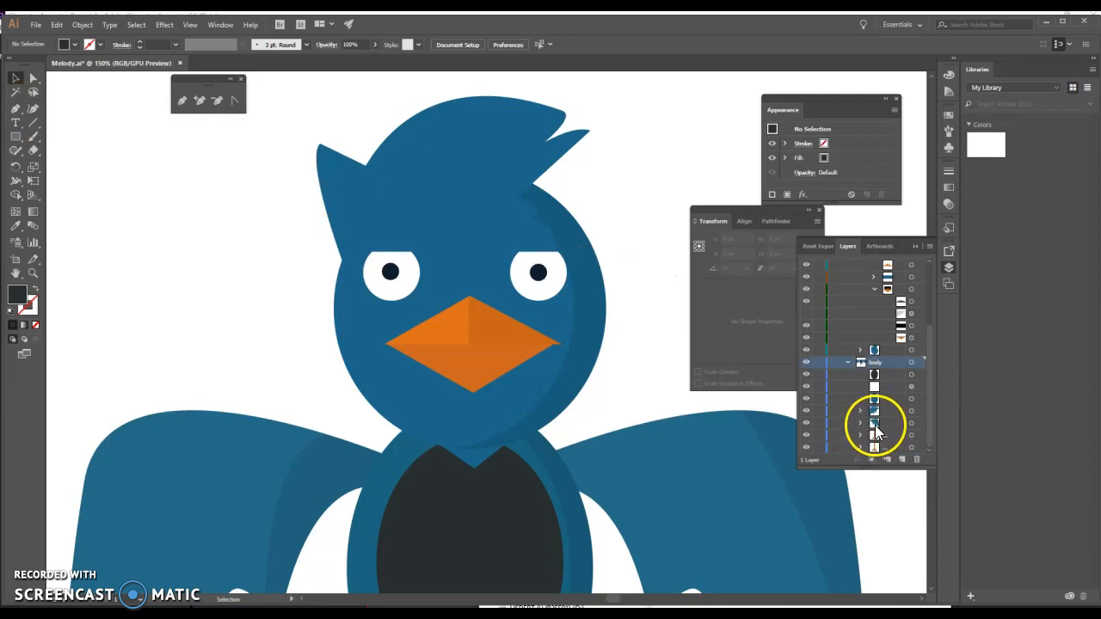
{"action": "left_click", "coordinate": [809, 362]}
{"action": "left_click", "coordinate": [808, 362]}
{"action": "left_click_drag", "start_coordinate": [934, 376], "coordinate": [936, 302]}
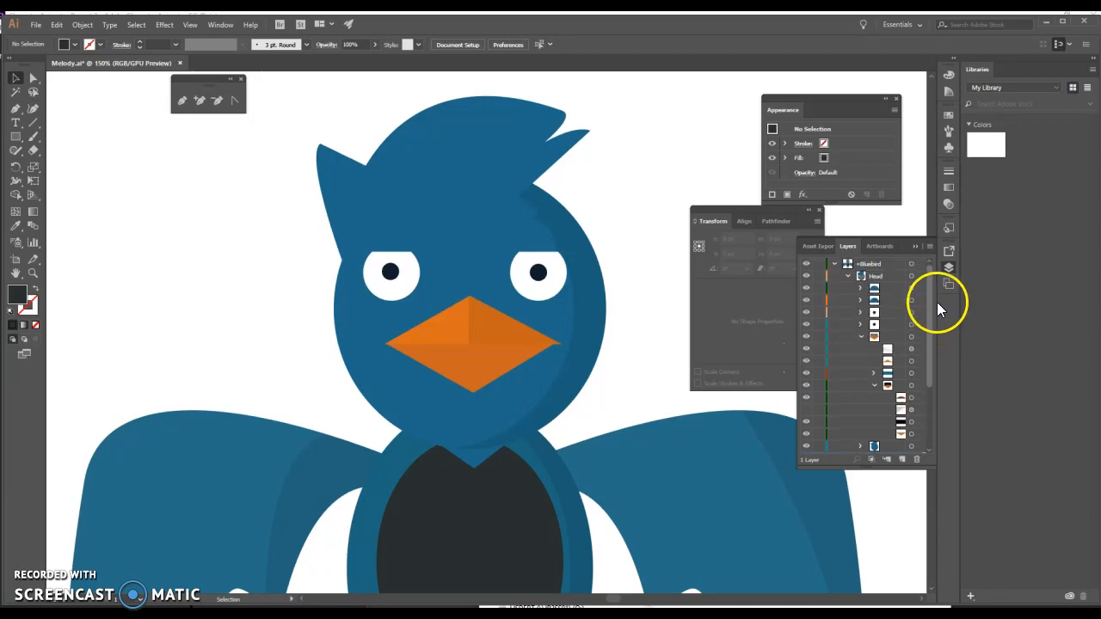
{"action": "left_click", "coordinate": [848, 276]}
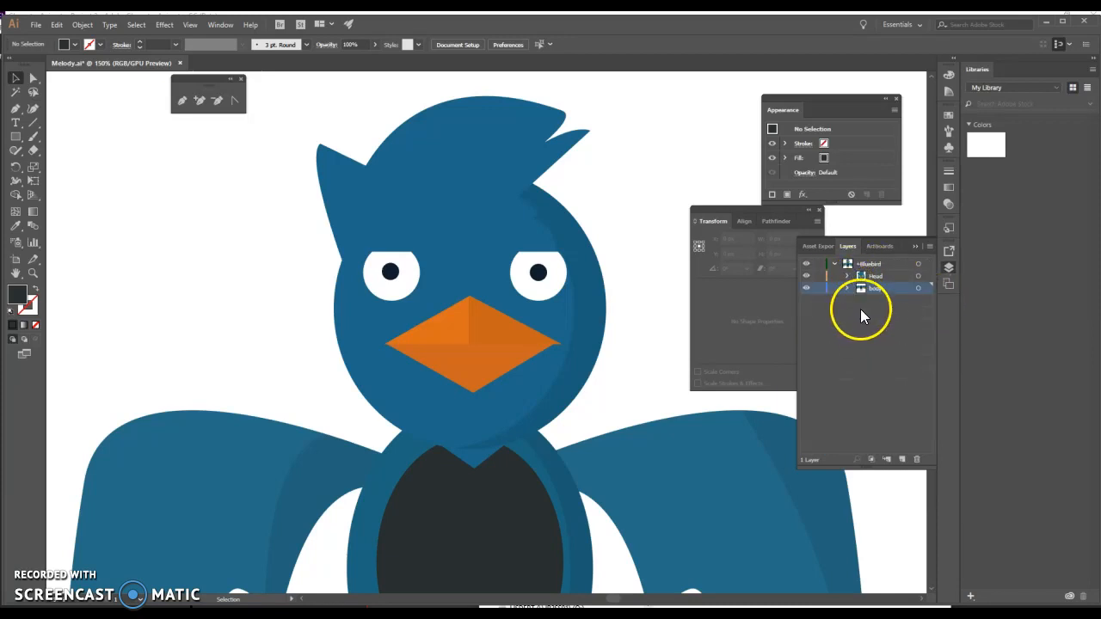
{"action": "left_click", "coordinate": [847, 276]}
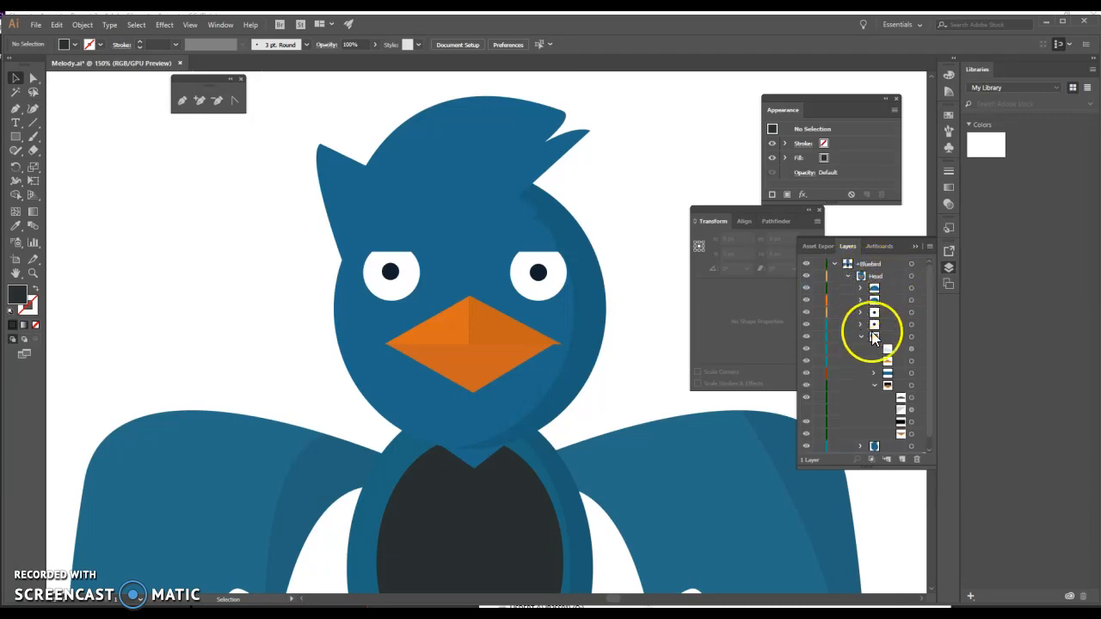
In the topmost group inside Head, draw a closed dark hair shape over the crown and down both sides of the face with the Pen tool.
{"action": "left_click", "coordinate": [889, 290]}
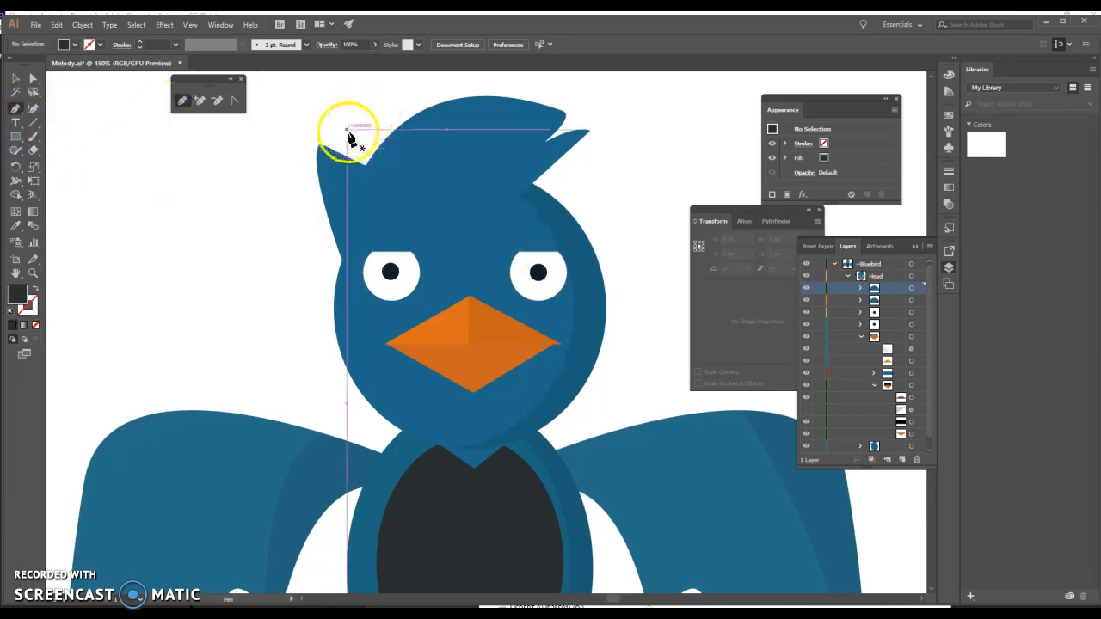
{"action": "left_click", "coordinate": [415, 93]}
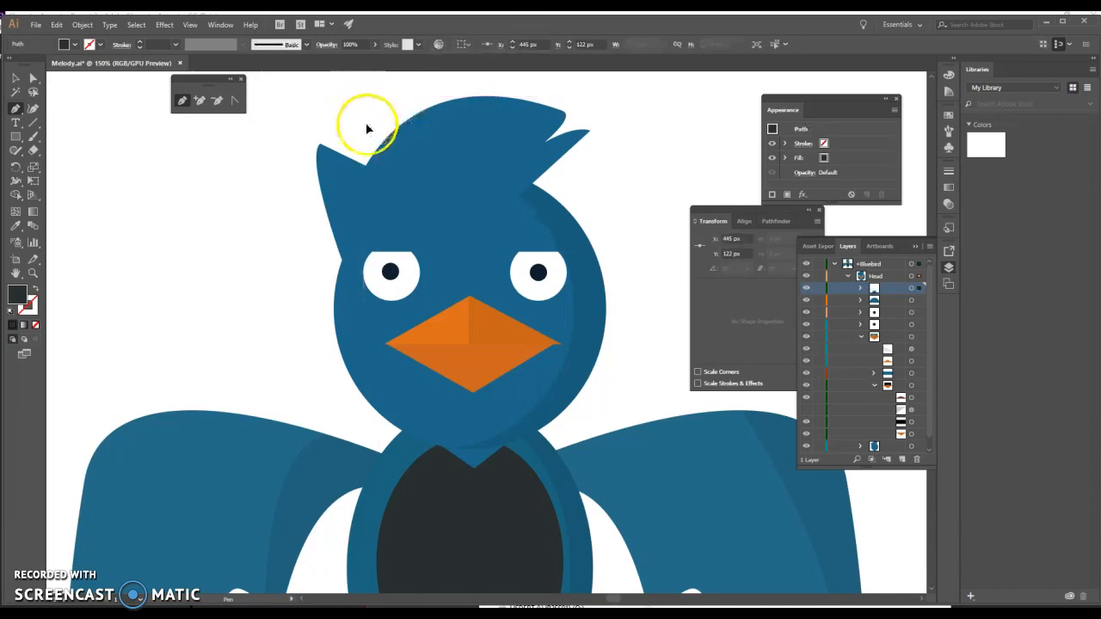
{"action": "left_click_drag", "start_coordinate": [311, 145], "coordinate": [295, 162]}
{"action": "left_click_drag", "start_coordinate": [299, 208], "coordinate": [277, 222]}
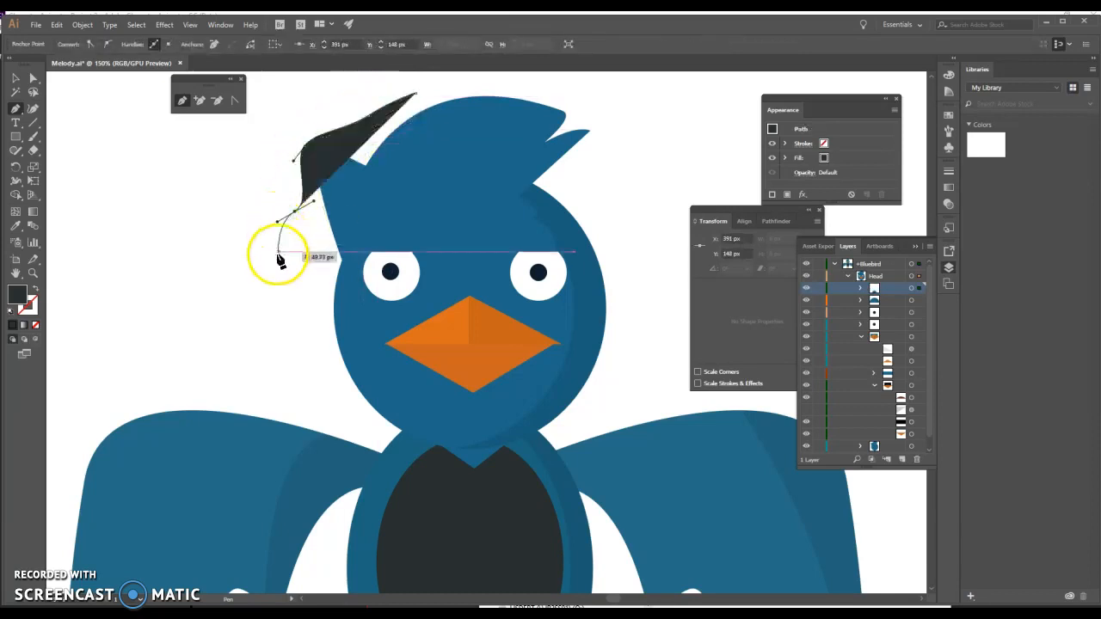
{"action": "left_click_drag", "start_coordinate": [270, 271], "coordinate": [254, 277]}
{"action": "left_click_drag", "start_coordinate": [248, 325], "coordinate": [276, 350]}
{"action": "left_click", "coordinate": [310, 337]}
{"action": "left_click", "coordinate": [355, 254]}
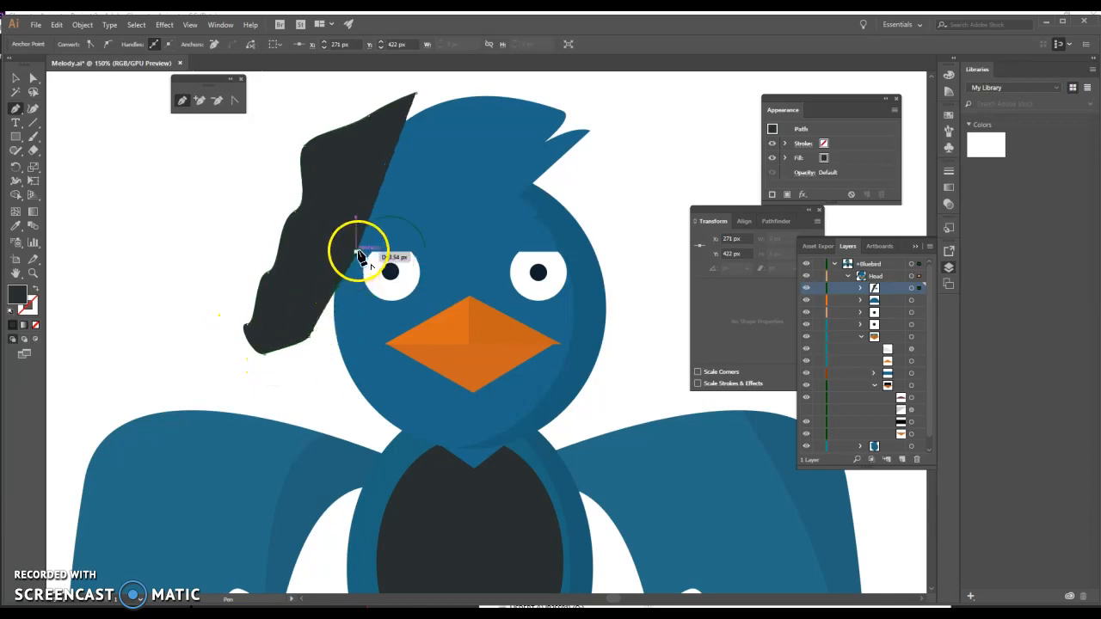
{"action": "left_click_drag", "start_coordinate": [397, 205], "coordinate": [530, 217]}
{"action": "left_click_drag", "start_coordinate": [547, 227], "coordinate": [555, 234]}
{"action": "left_click_drag", "start_coordinate": [574, 252], "coordinate": [582, 258]}
{"action": "left_click_drag", "start_coordinate": [581, 296], "coordinate": [662, 316]}
{"action": "left_click_drag", "start_coordinate": [651, 252], "coordinate": [617, 165]}
{"action": "left_click", "coordinate": [622, 132]}
{"action": "left_click", "coordinate": [581, 95]}
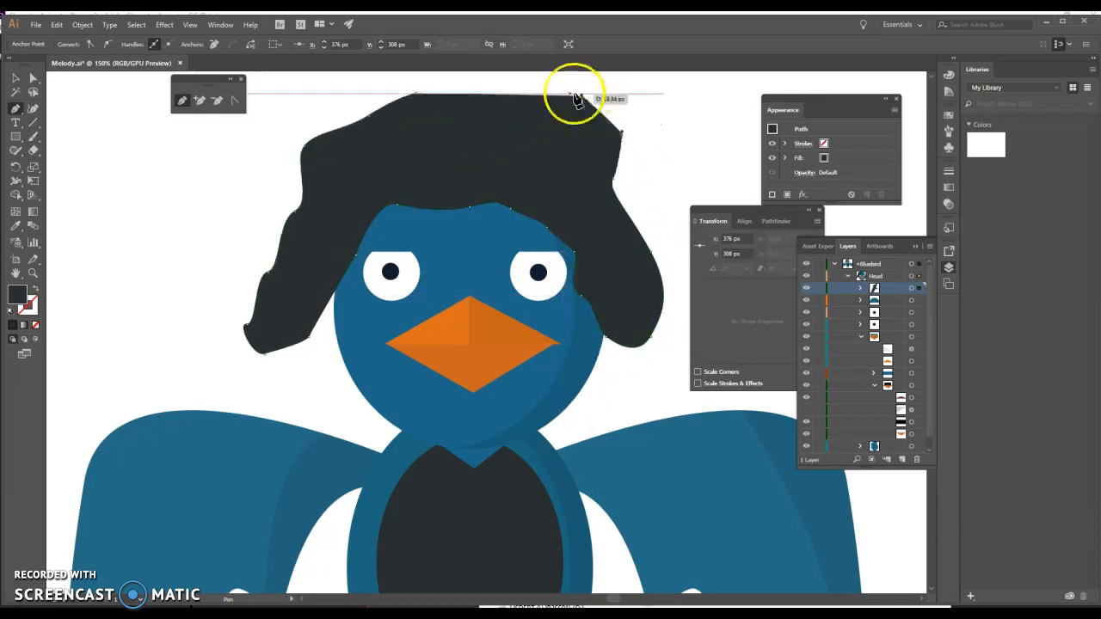
{"action": "left_click", "coordinate": [482, 78]}
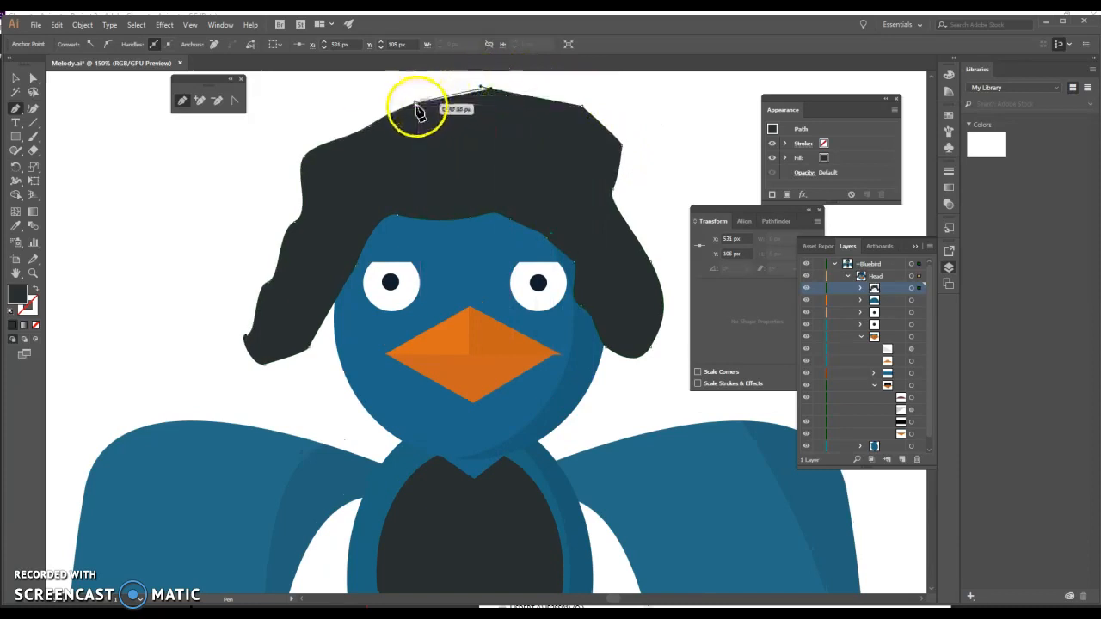
{"action": "left_click", "coordinate": [408, 110]}
Reshape the hair's upper-left outline by moving its anchor points and converting the corner at the crown to a smooth point.
{"action": "left_click", "coordinate": [33, 78]}
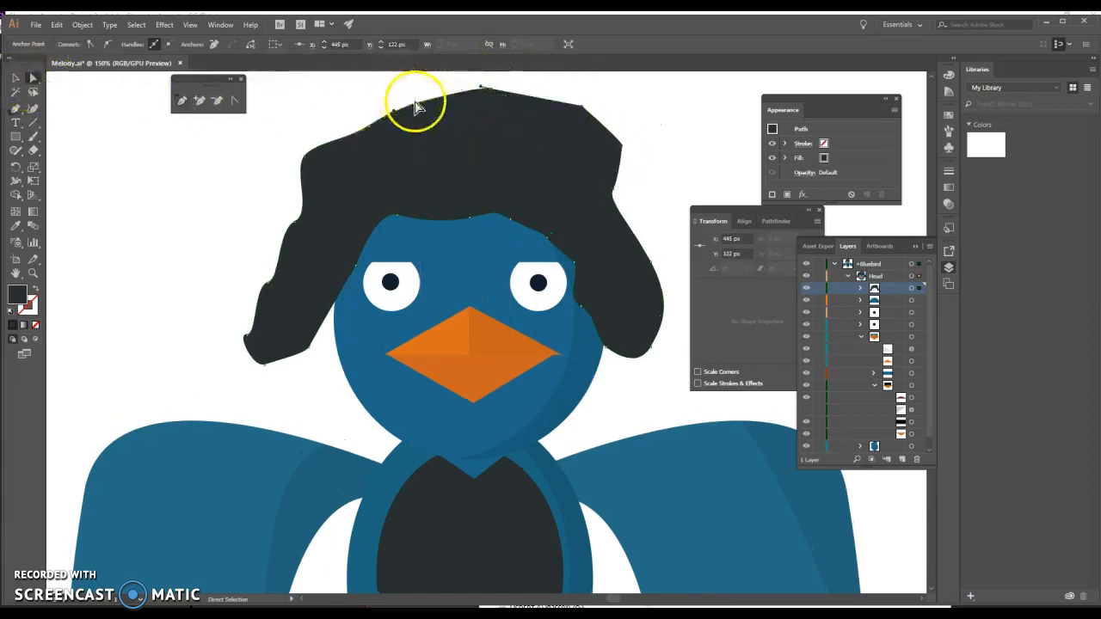
{"action": "left_click_drag", "start_coordinate": [419, 110], "coordinate": [389, 96]}
{"action": "left_click_drag", "start_coordinate": [482, 90], "coordinate": [504, 128]}
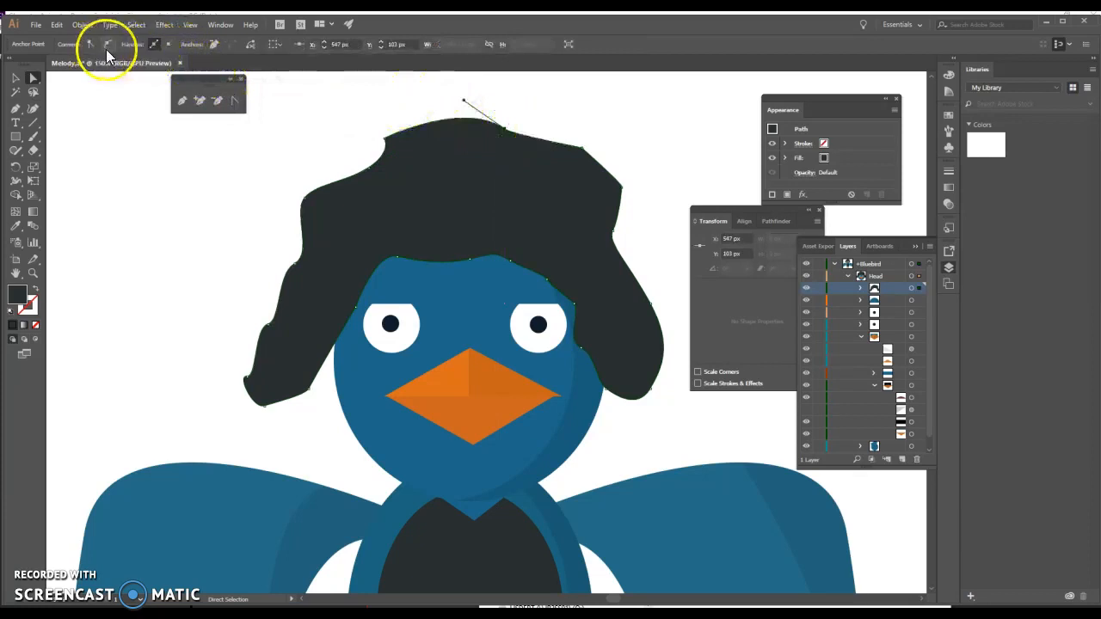
{"action": "left_click", "coordinate": [389, 140]}
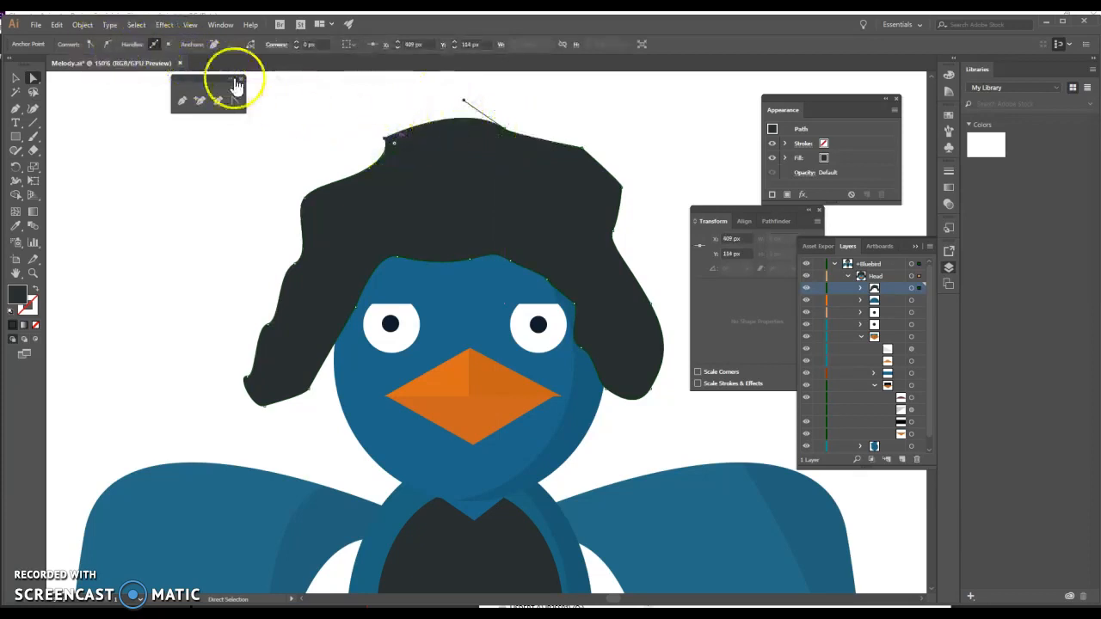
{"action": "left_click", "coordinate": [108, 47]}
{"action": "left_click_drag", "start_coordinate": [384, 151], "coordinate": [336, 177]}
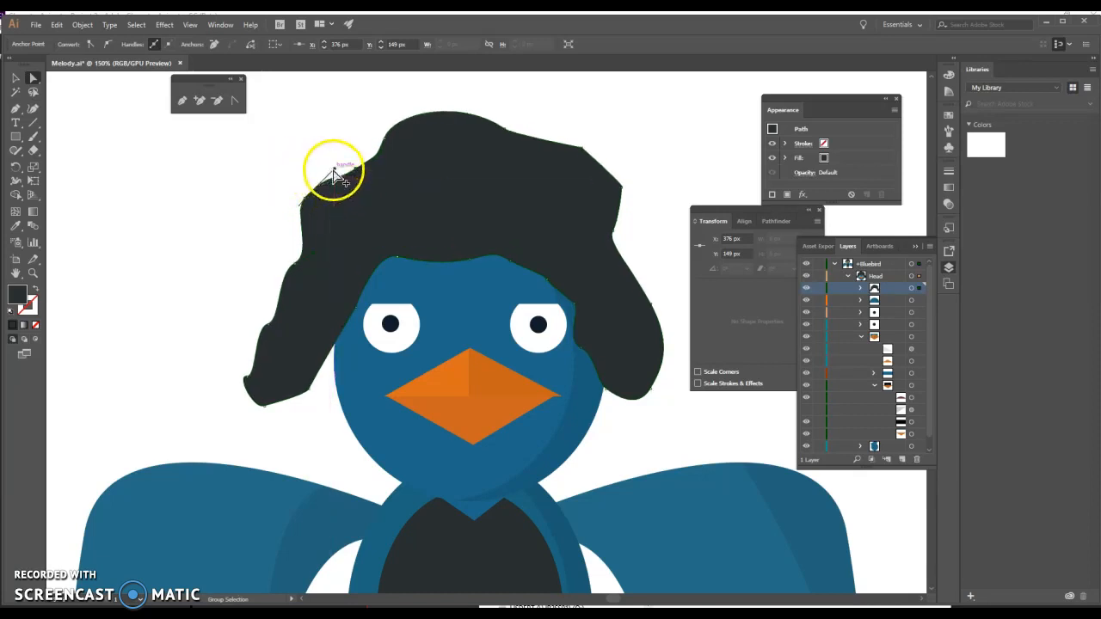
Reshape the hair's lower-left end by moving its bottom anchor points toward the face and downward, and deselect the shape.
{"action": "left_click", "coordinate": [311, 394]}
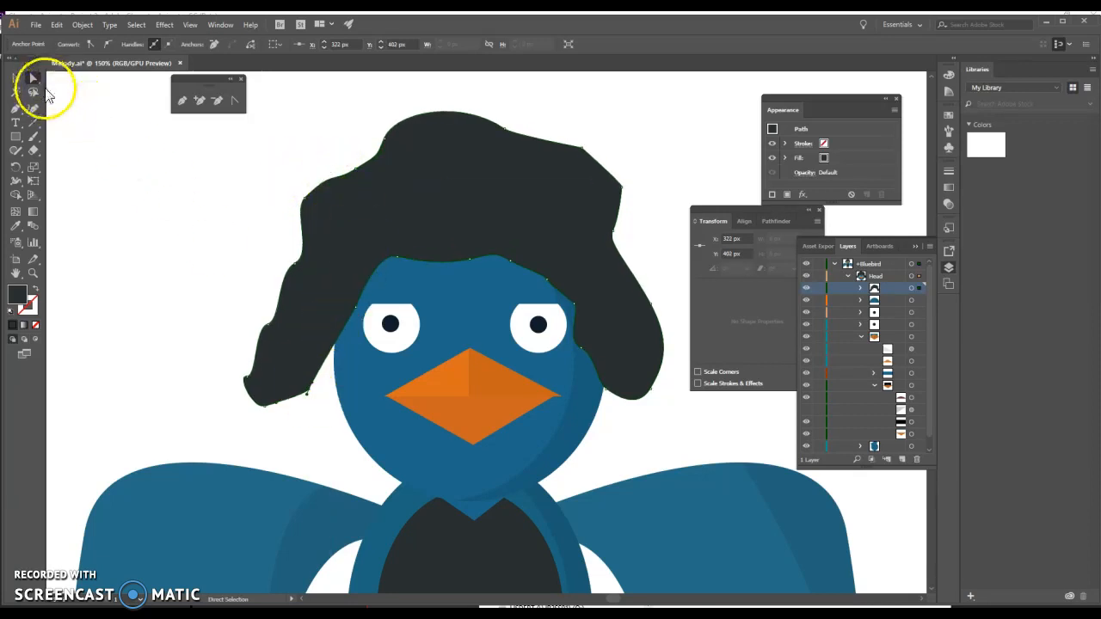
{"action": "left_click_drag", "start_coordinate": [311, 393], "coordinate": [255, 413]}
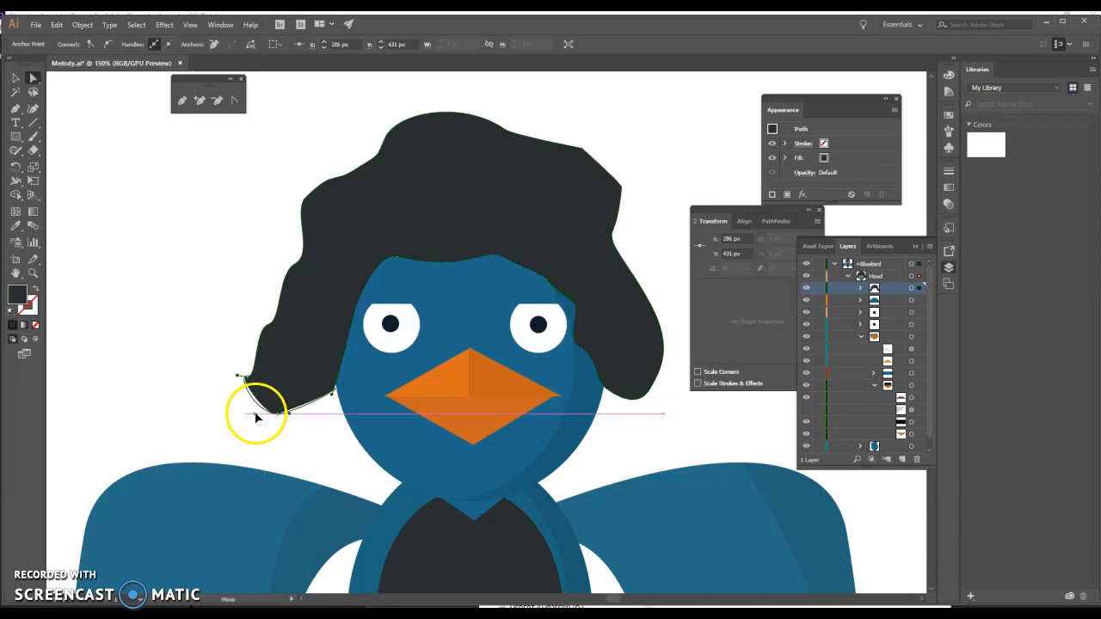
{"action": "left_click", "coordinate": [666, 436]}
{"action": "scroll", "coordinate": [668, 435], "scroll_direction": "down", "scroll_amount": 3}
{"action": "scroll", "coordinate": [668, 433], "scroll_direction": "up", "scroll_amount": 2}
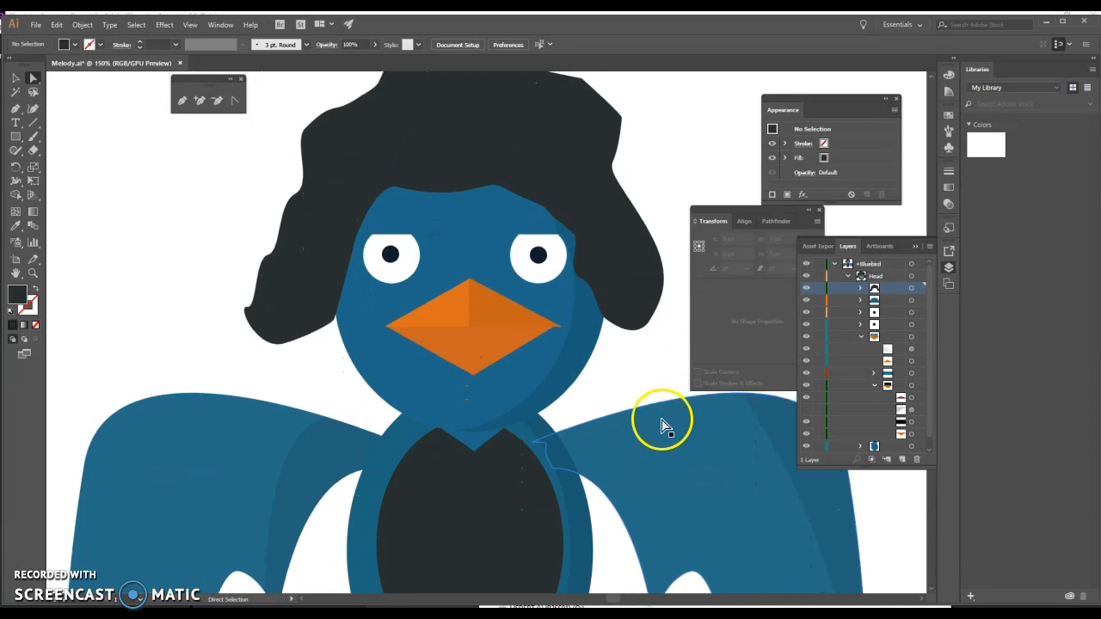
Reshape the hairline across the forehead by moving its anchor points upward and outward above both eyes, and deselect the hair.
{"action": "left_click", "coordinate": [463, 204]}
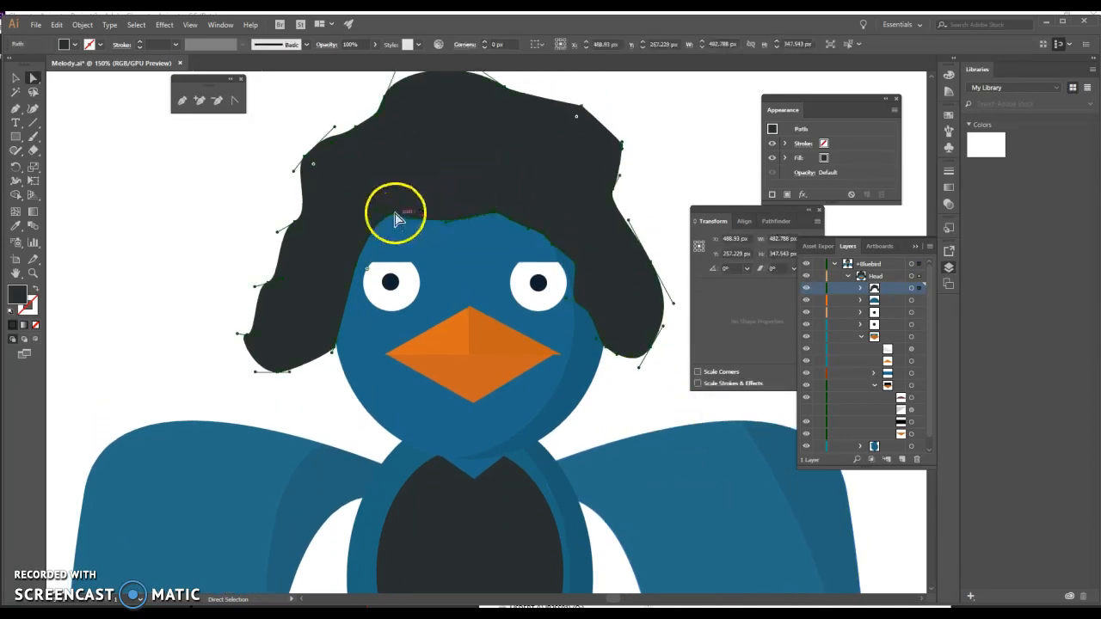
{"action": "left_click_drag", "start_coordinate": [394, 216], "coordinate": [397, 207]}
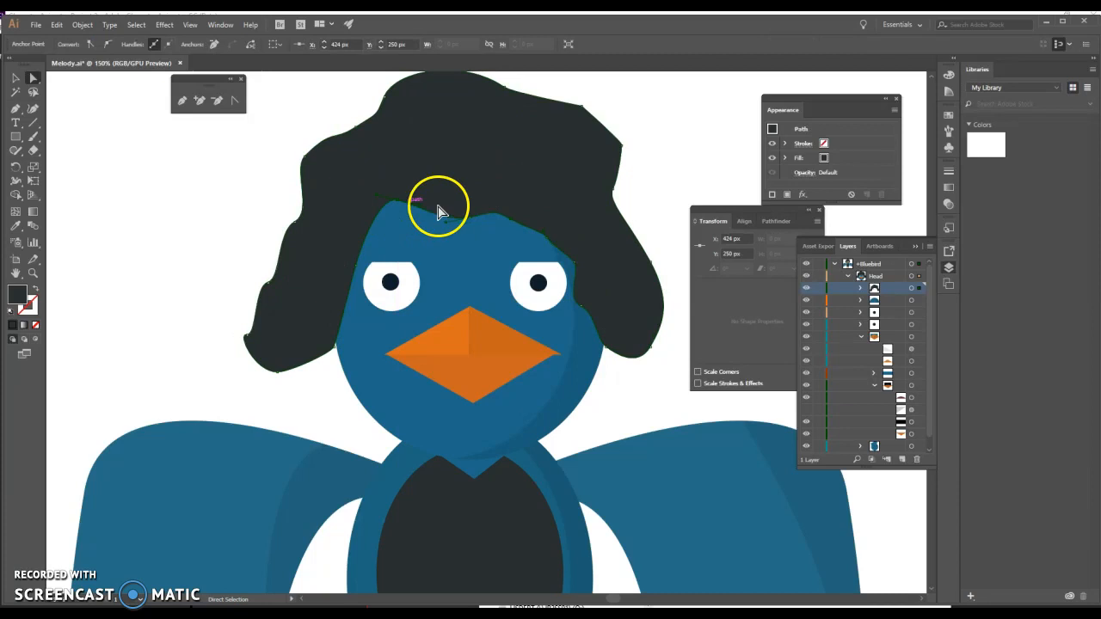
{"action": "left_click", "coordinate": [554, 201]}
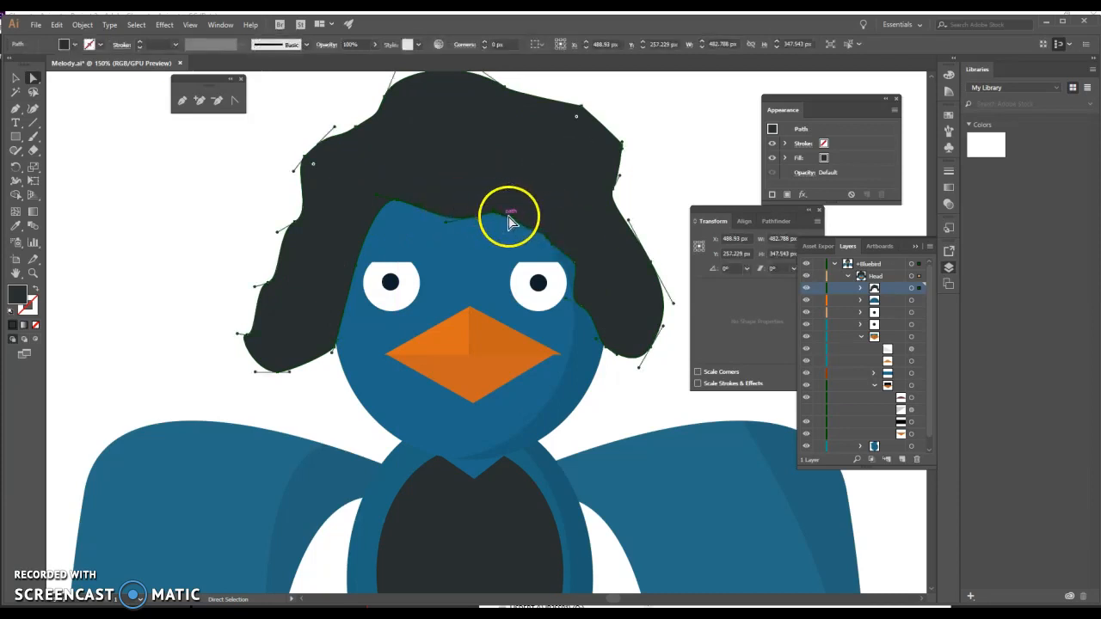
{"action": "left_click_drag", "start_coordinate": [508, 225], "coordinate": [559, 229]}
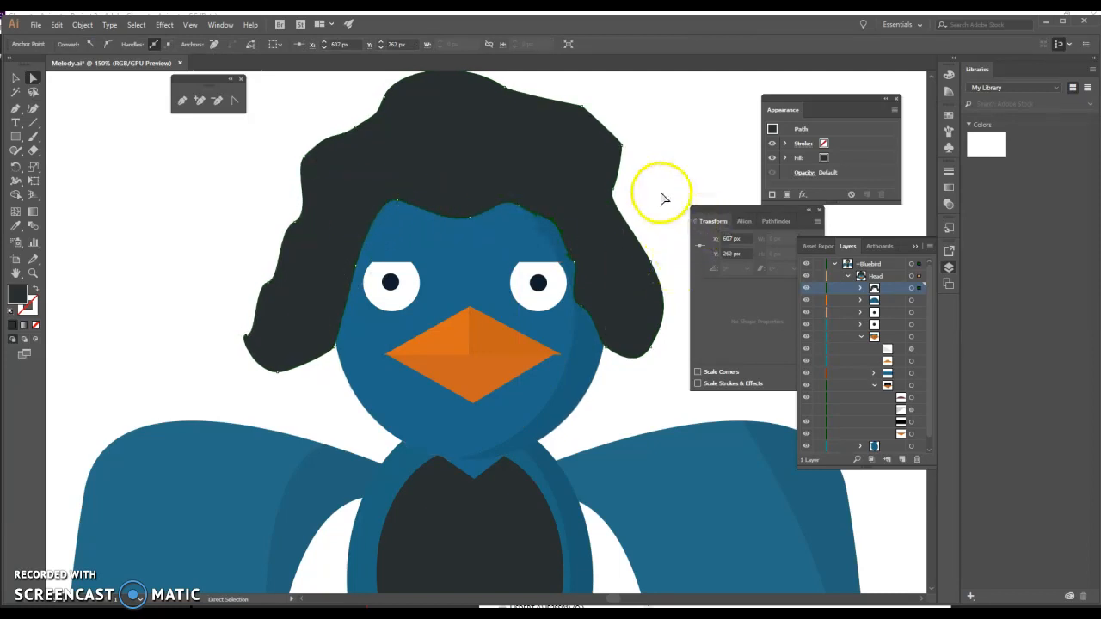
{"action": "left_click", "coordinate": [657, 196]}
{"action": "scroll", "coordinate": [636, 301], "scroll_direction": "down", "scroll_amount": 2}
{"action": "scroll", "coordinate": [651, 320], "scroll_direction": "down", "scroll_amount": 3}
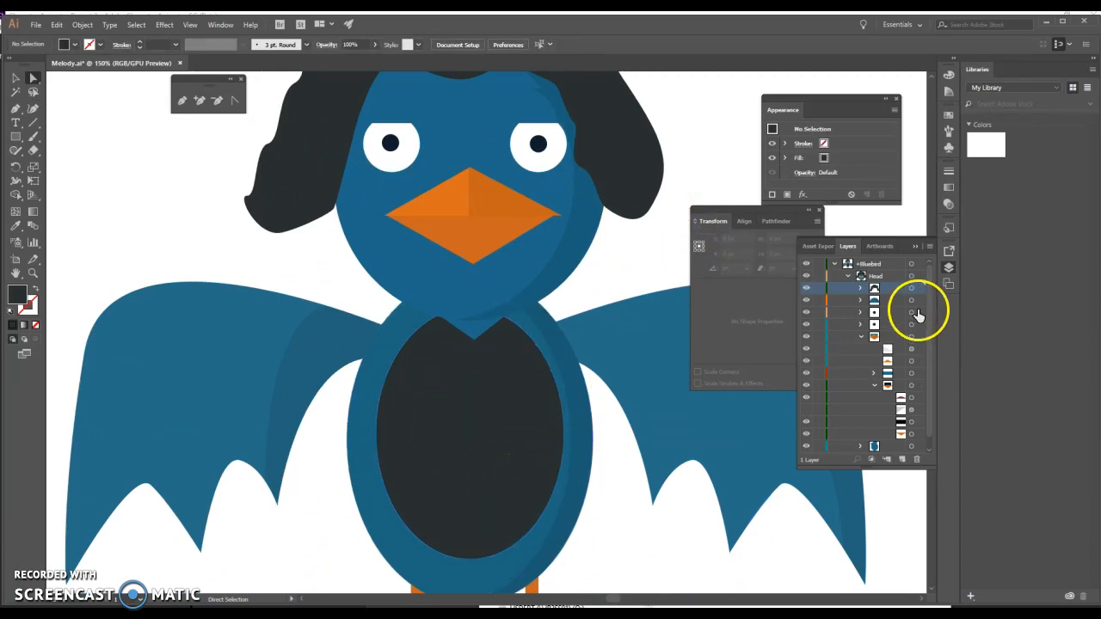
Collapse the Head group and make the dark belly oval the active item in the body group.
{"action": "left_click", "coordinate": [849, 275]}
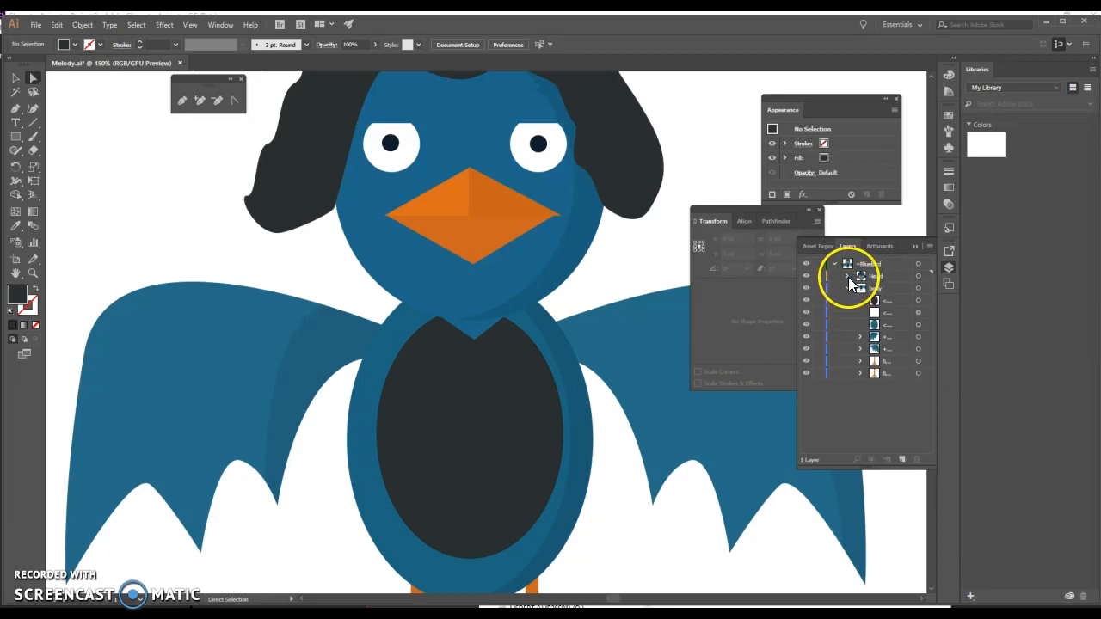
{"action": "left_click", "coordinate": [869, 327]}
{"action": "left_click", "coordinate": [881, 303]}
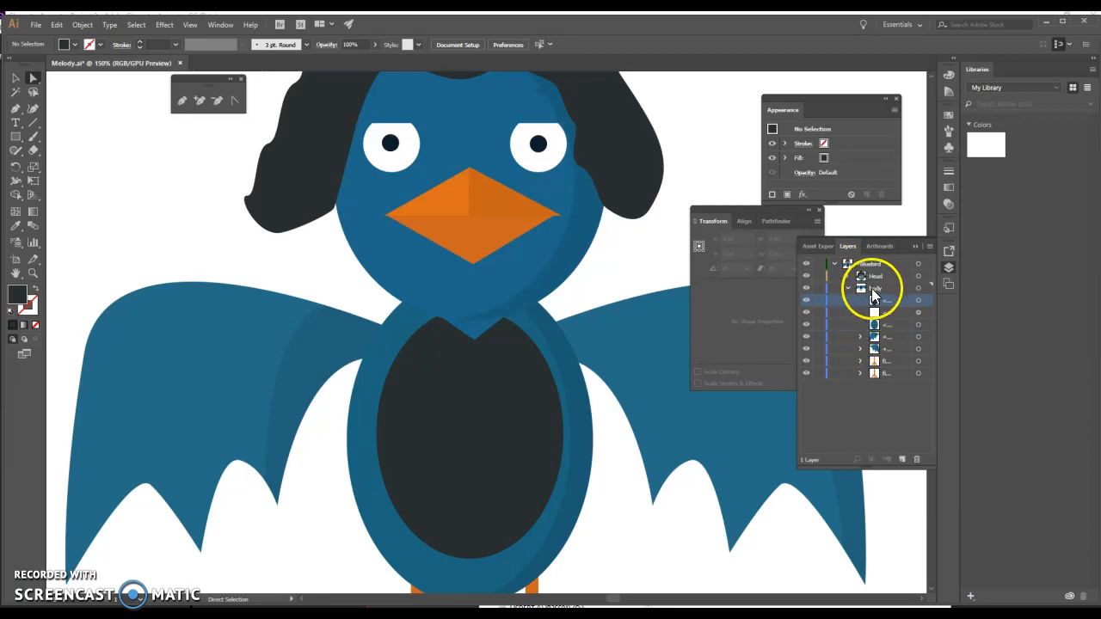
Start placing a file and browse to the Classwork folder inside Multimedia on the user network drive.
{"action": "left_click", "coordinate": [38, 31]}
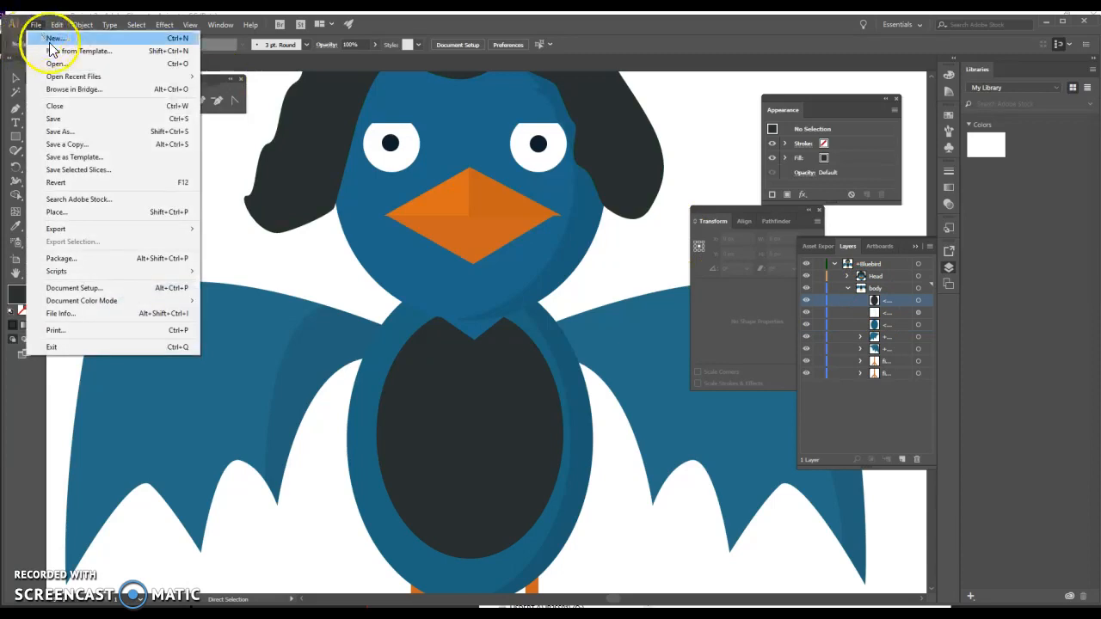
{"action": "left_click", "coordinate": [59, 211]}
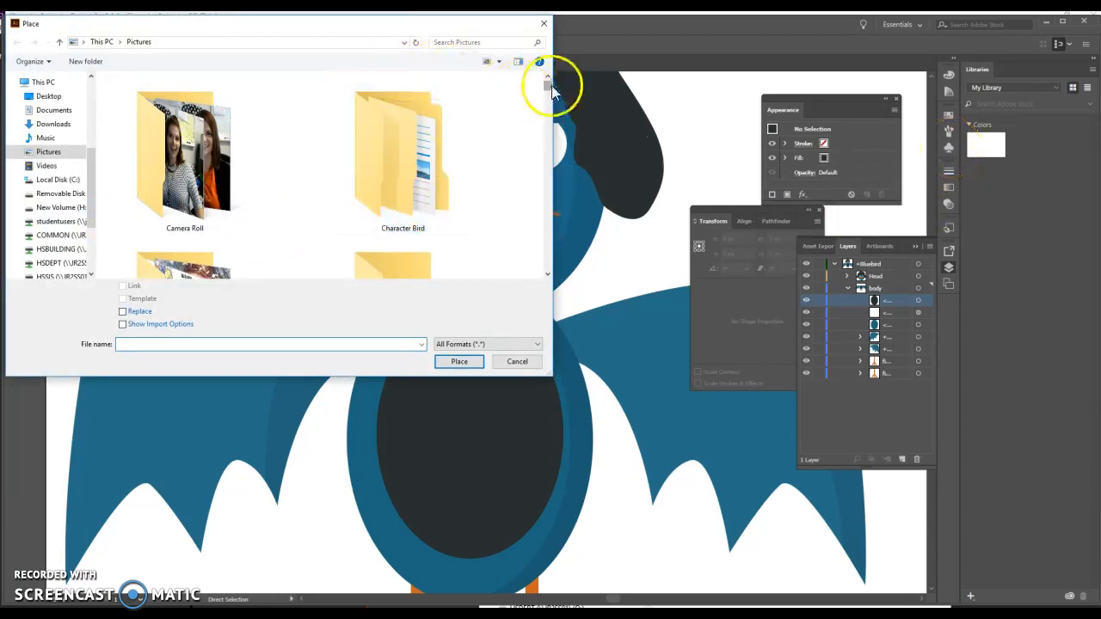
{"action": "scroll", "coordinate": [103, 129], "scroll_direction": "up", "scroll_amount": 5}
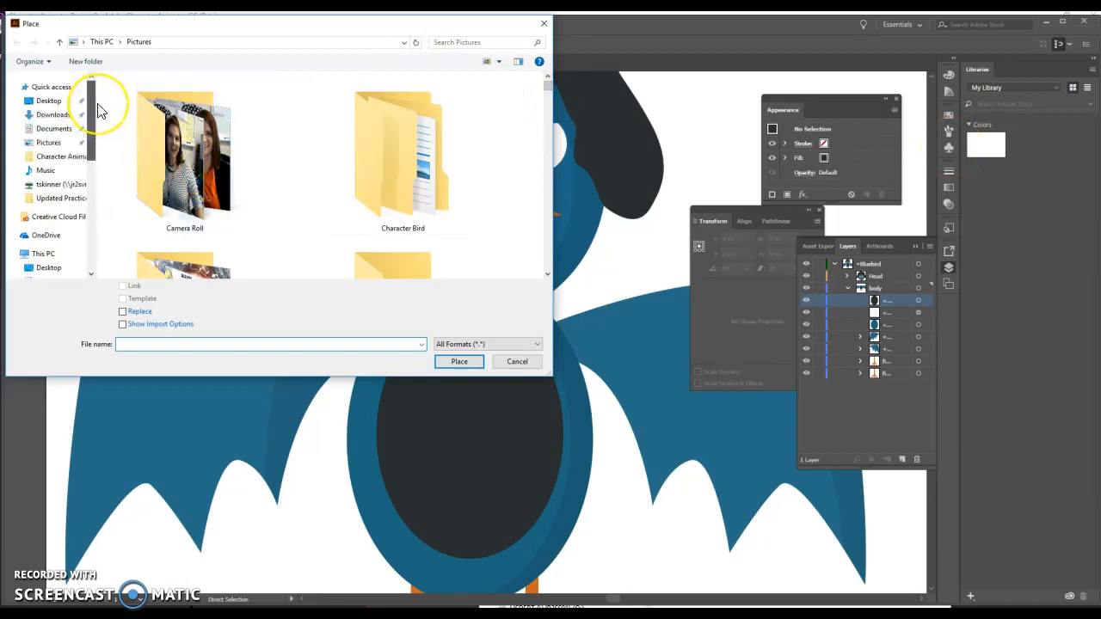
{"action": "left_click", "coordinate": [60, 185]}
{"action": "scroll", "coordinate": [262, 207], "scroll_direction": "down", "scroll_amount": 10}
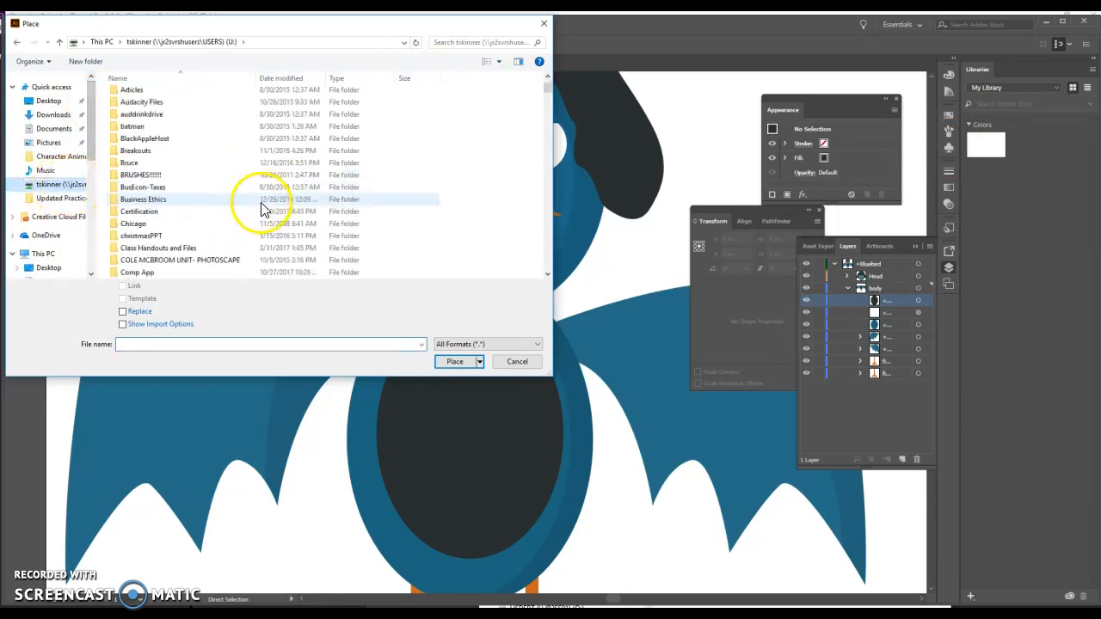
{"action": "scroll", "coordinate": [206, 220], "scroll_direction": "down", "scroll_amount": 3}
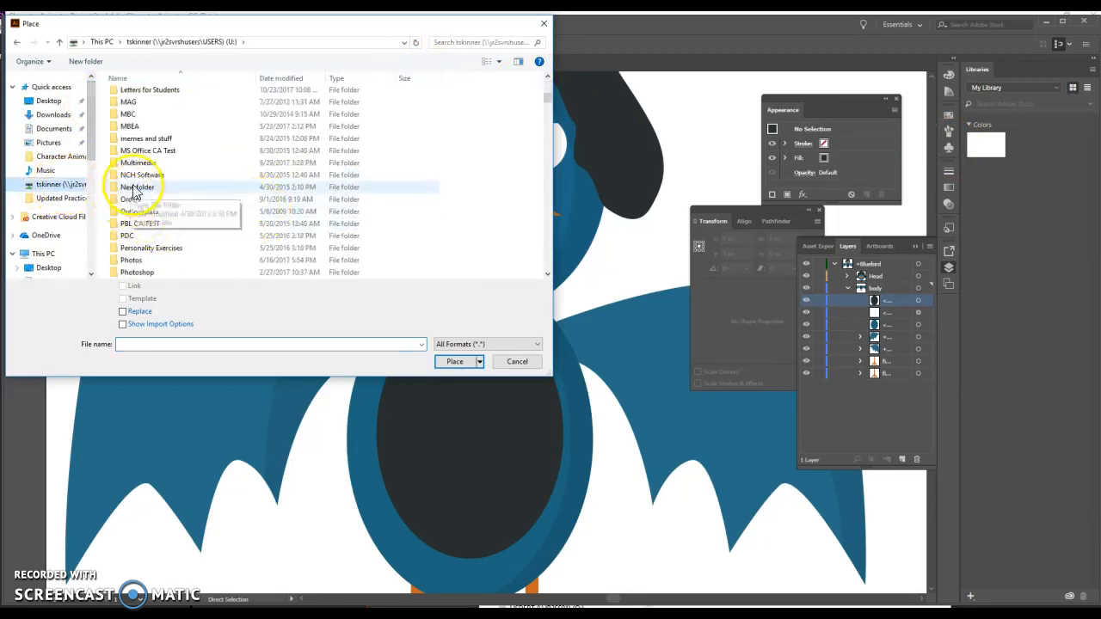
{"action": "double_click", "coordinate": [133, 167]}
{"action": "scroll", "coordinate": [249, 213], "scroll_direction": "down", "scroll_amount": 5}
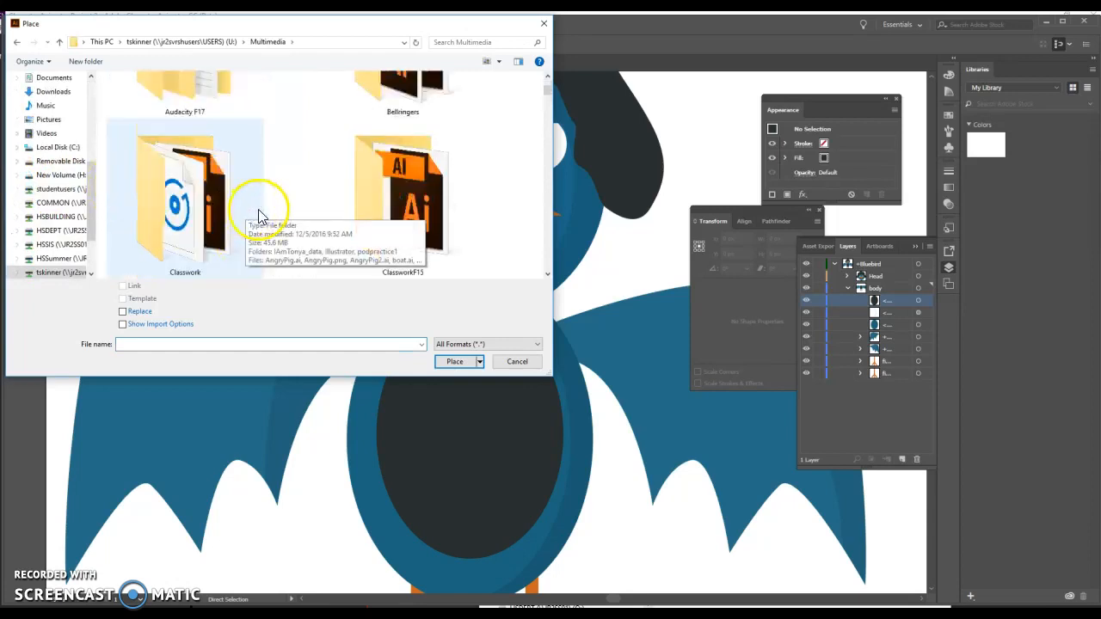
{"action": "scroll", "coordinate": [275, 221], "scroll_direction": "up", "scroll_amount": 2}
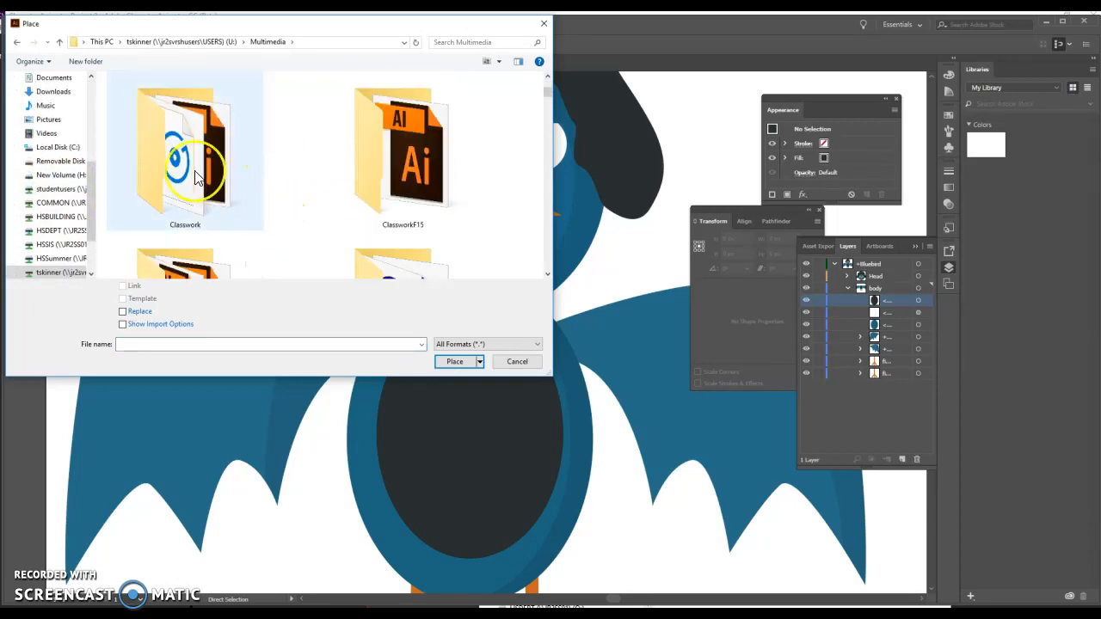
{"action": "double_click", "coordinate": [219, 183]}
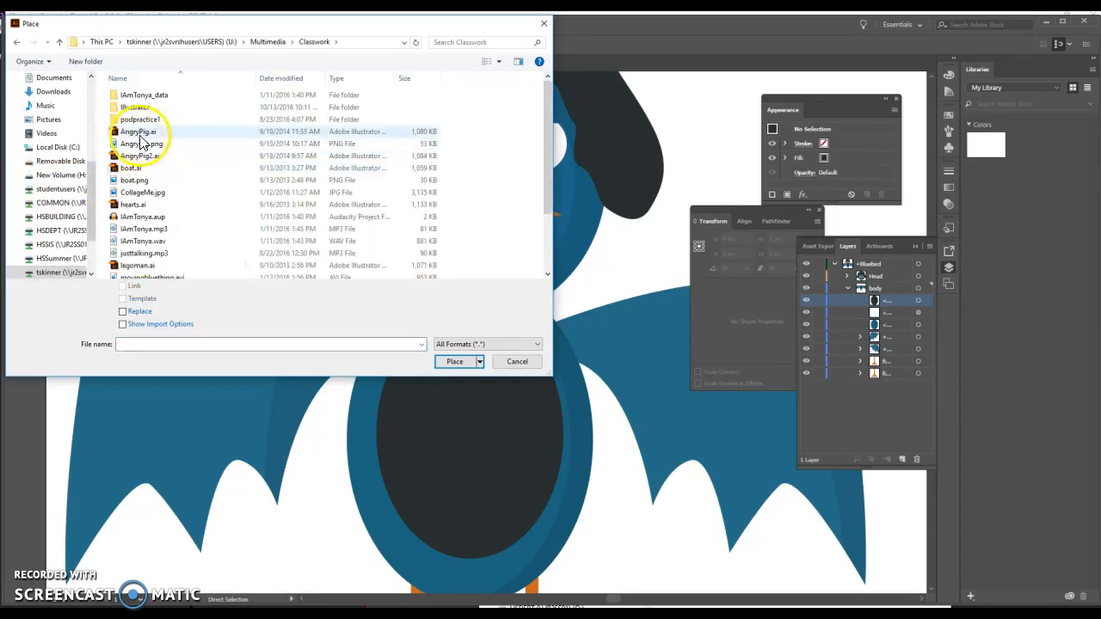
Place AngryPig.ai as a small linked badge on the right side of the dark belly, deselect it and collapse the body group.
{"action": "double_click", "coordinate": [138, 134]}
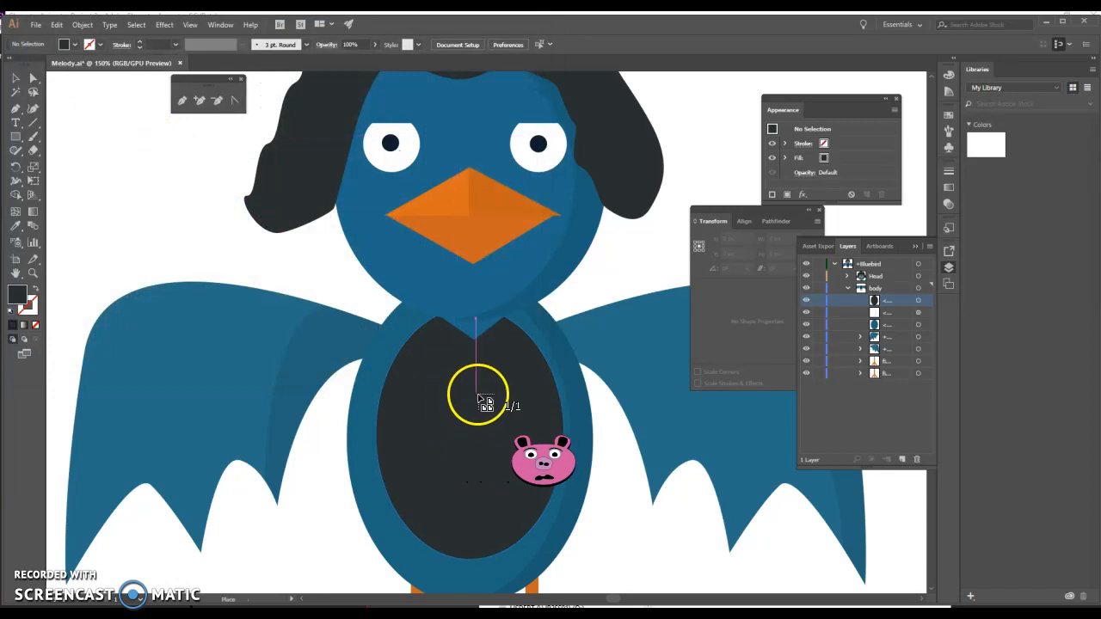
{"action": "left_click", "coordinate": [535, 447]}
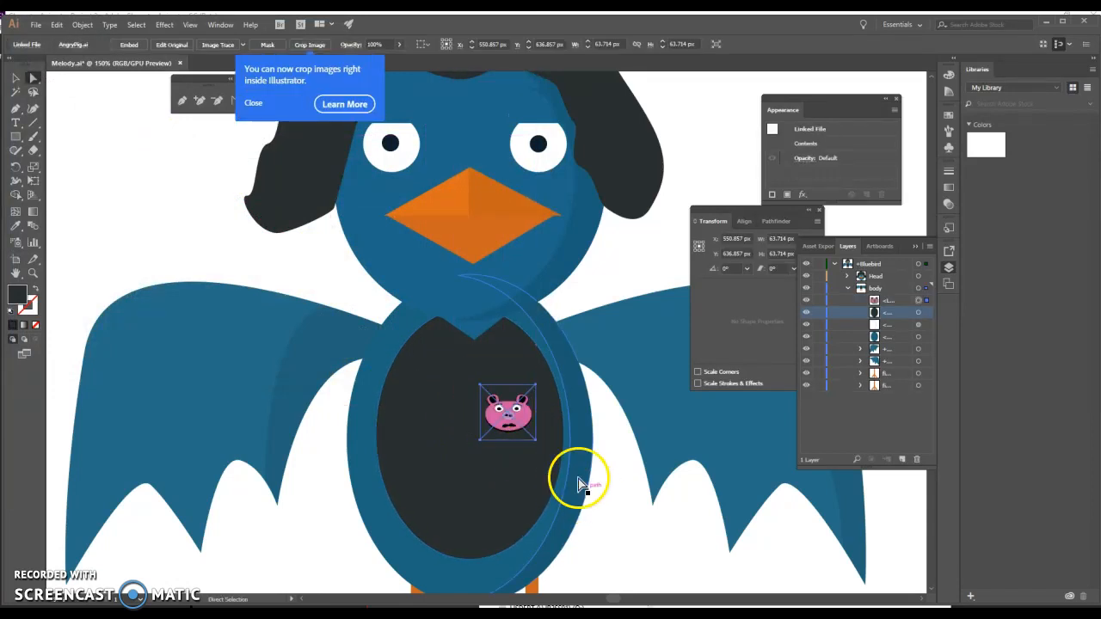
{"action": "left_click", "coordinate": [512, 413]}
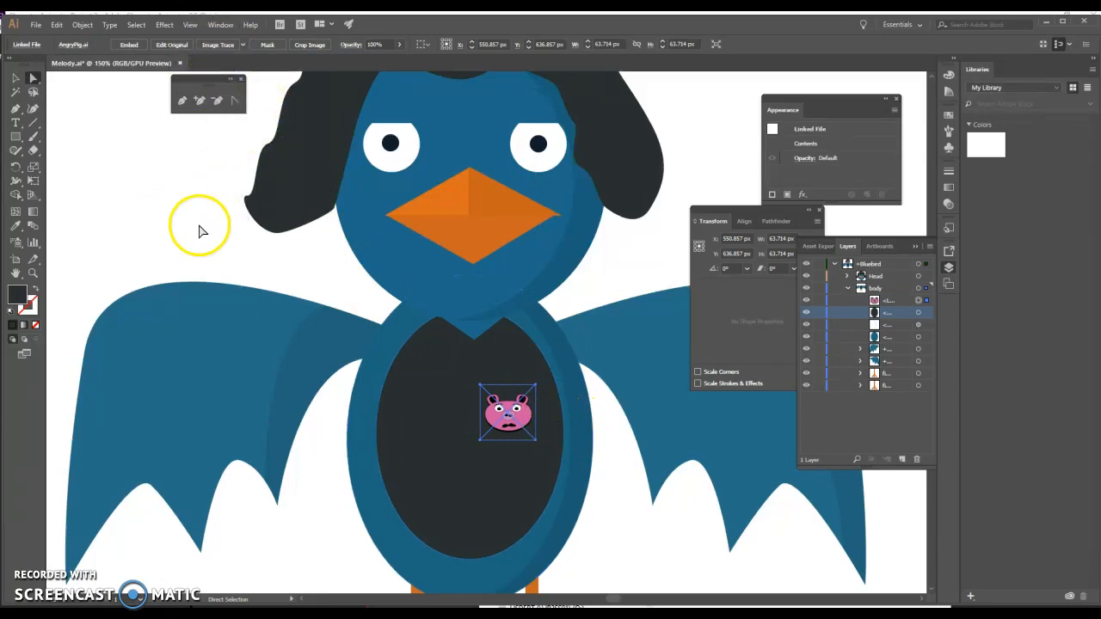
{"action": "left_click", "coordinate": [153, 241]}
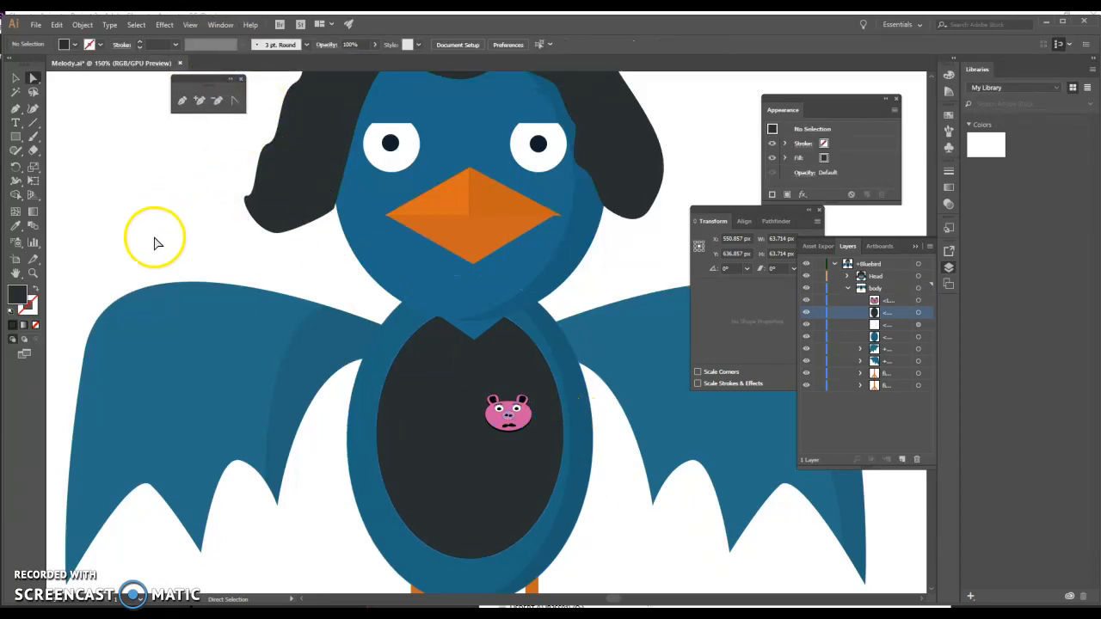
{"action": "left_click", "coordinate": [849, 289]}
{"action": "left_click", "coordinate": [850, 289]}
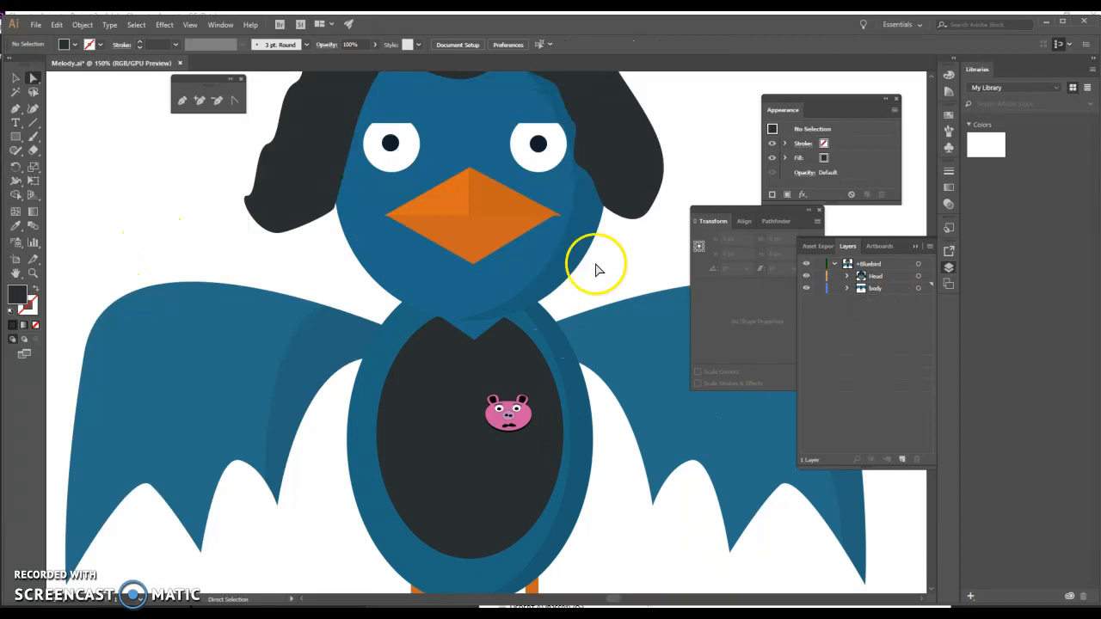
Save the artwork as Melody3.ai in Pictures > Character Bird > Bird, accepting the default Illustrator options.
{"action": "left_click", "coordinate": [35, 25]}
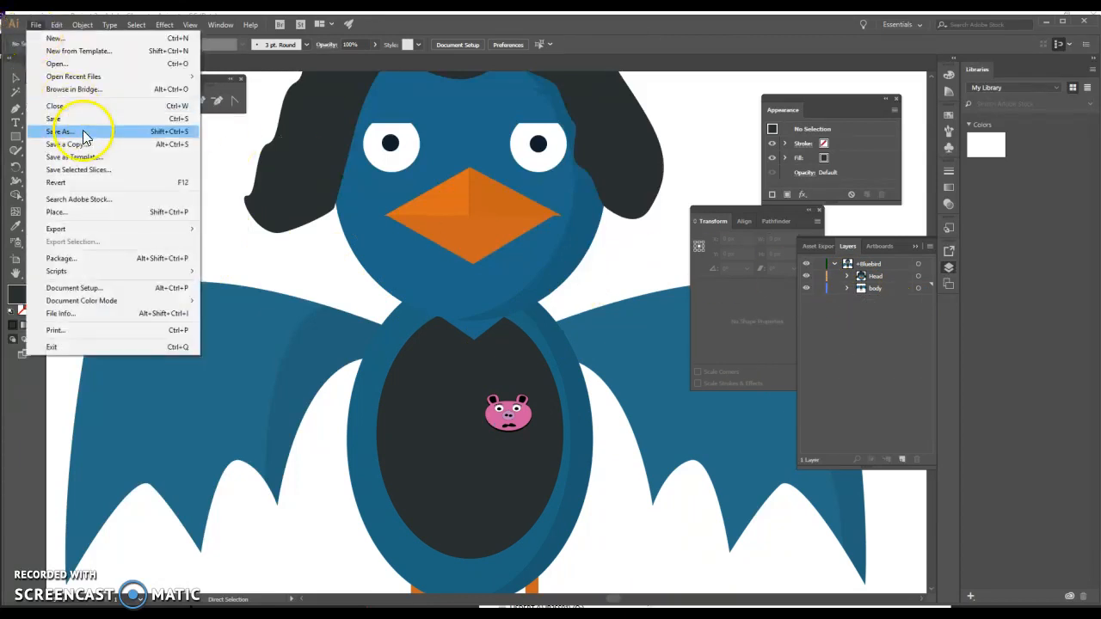
{"action": "left_click", "coordinate": [81, 132]}
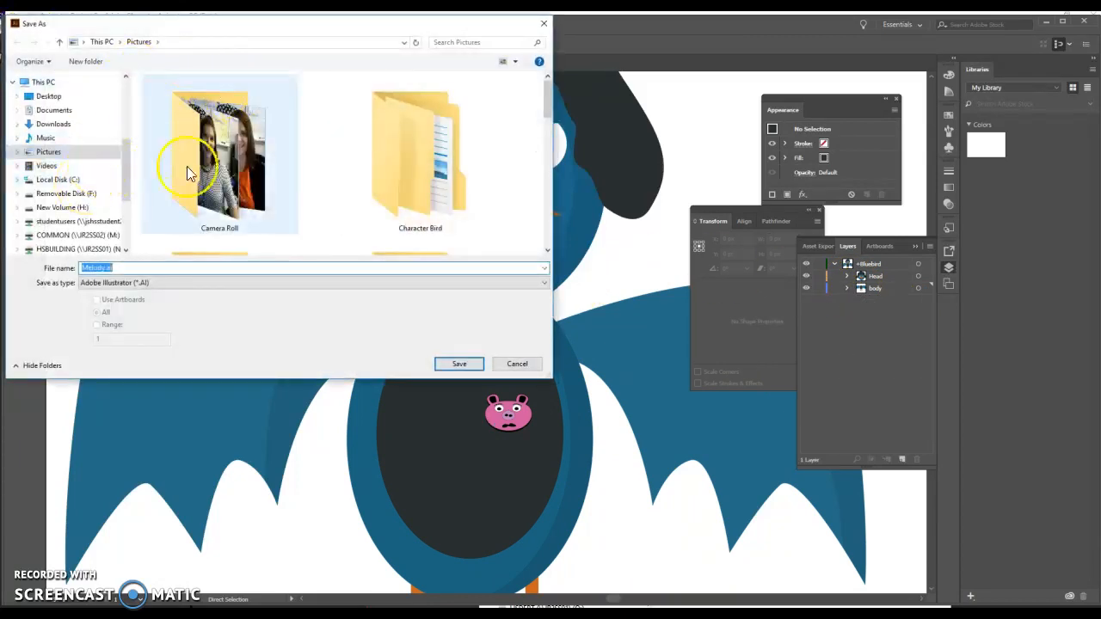
{"action": "double_click", "coordinate": [420, 155]}
{"action": "left_click", "coordinate": [124, 269]}
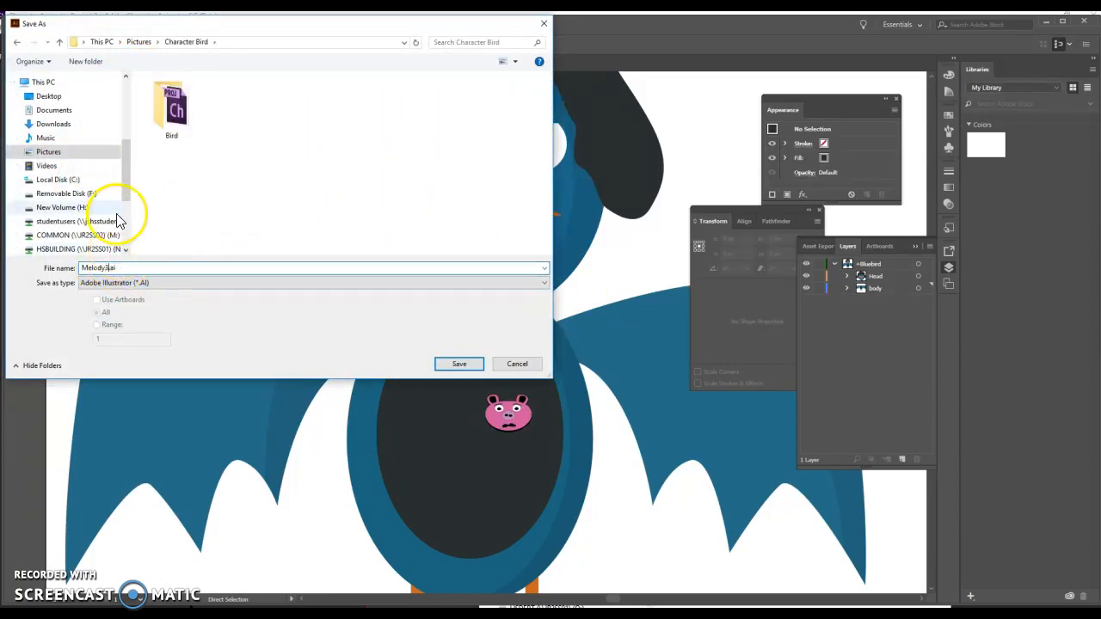
{"action": "double_click", "coordinate": [179, 107]}
{"action": "left_click", "coordinate": [468, 365]}
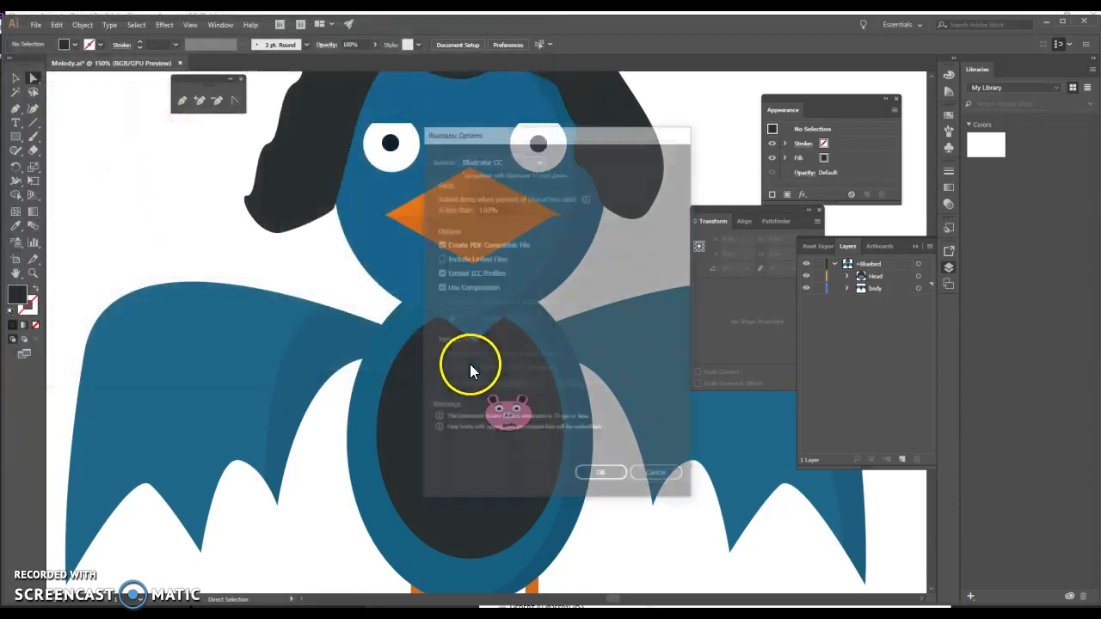
{"action": "left_click", "coordinate": [605, 477]}
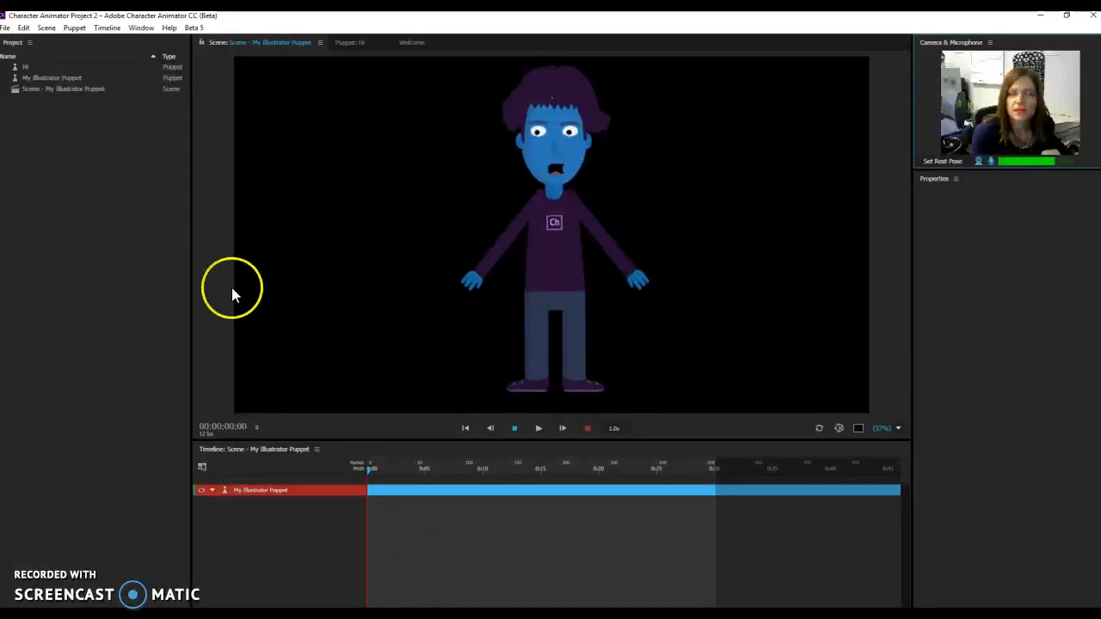
Switch to Character Animator and try to save a new project, named with the owner's first name, in Pictures > Character Bird > Bird.
{"action": "left_click", "coordinate": [6, 29]}
{"action": "left_click", "coordinate": [32, 41]}
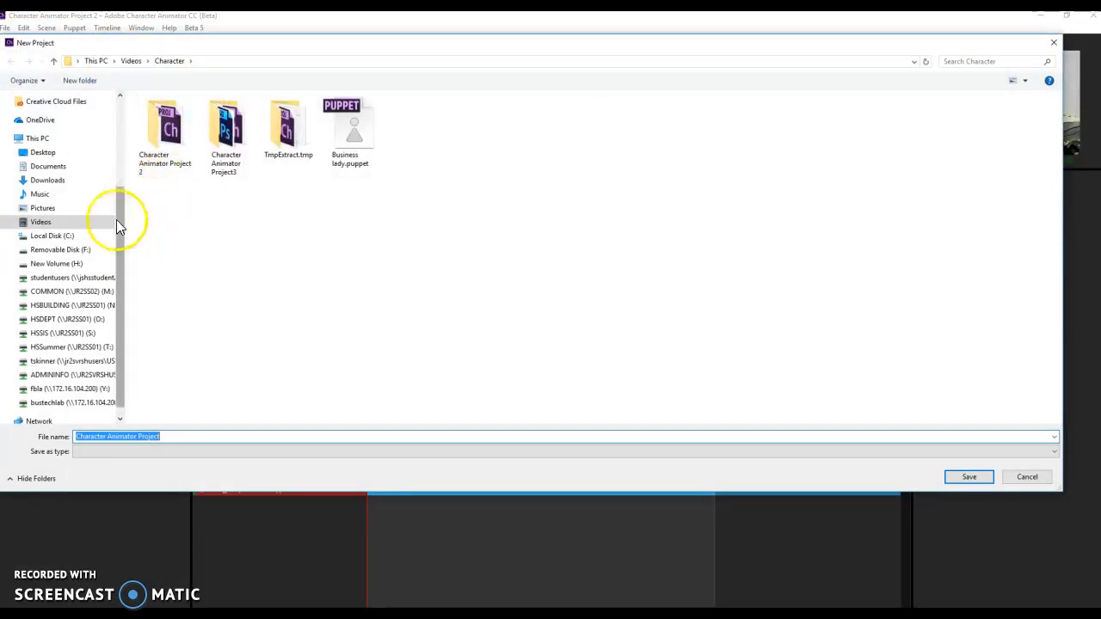
{"action": "left_click", "coordinate": [84, 208]}
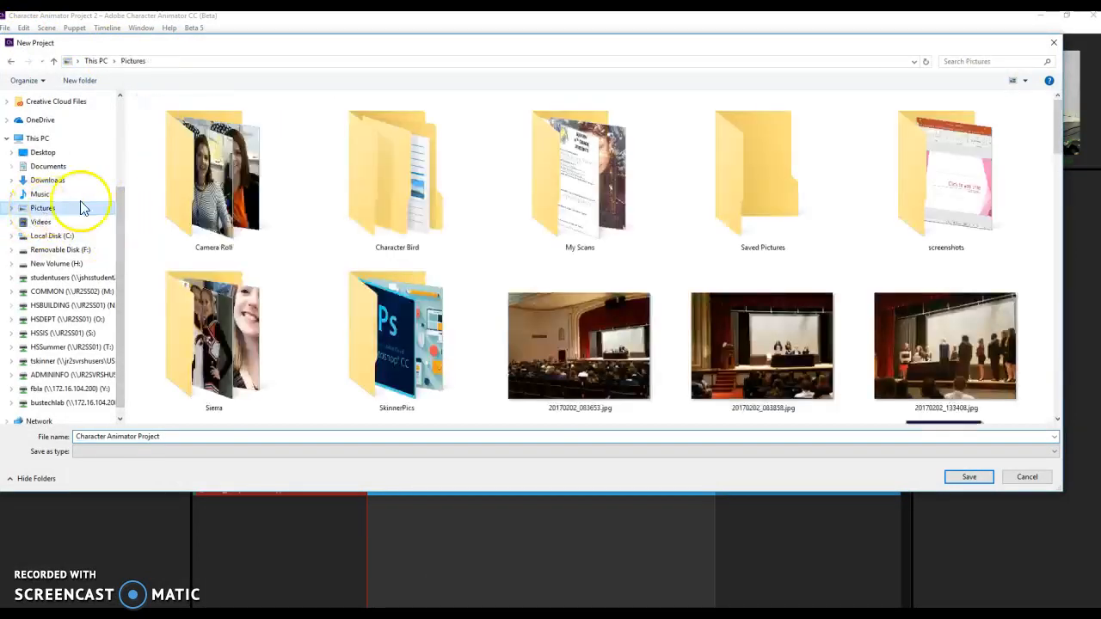
{"action": "double_click", "coordinate": [373, 209]}
{"action": "double_click", "coordinate": [164, 128]}
{"action": "left_click", "coordinate": [218, 435]}
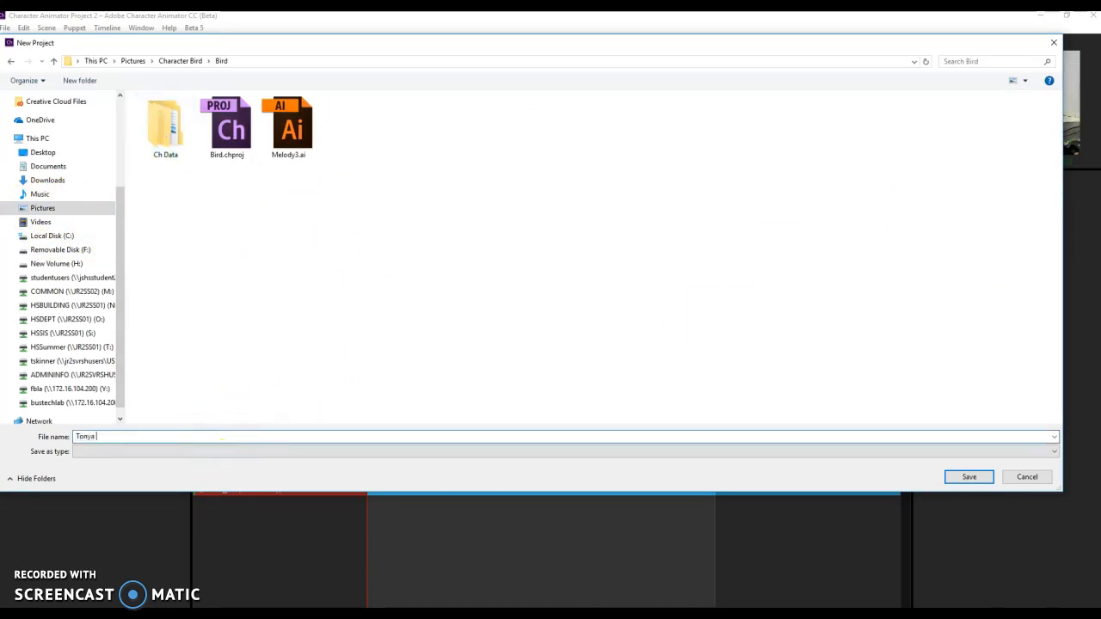
{"action": "key", "text": "Return"}
Create the new project in the parent Character Bird folder, naming it with the owner's first name followed by Bird.
{"action": "left_click", "coordinate": [612, 341]}
{"action": "left_click", "coordinate": [191, 66]}
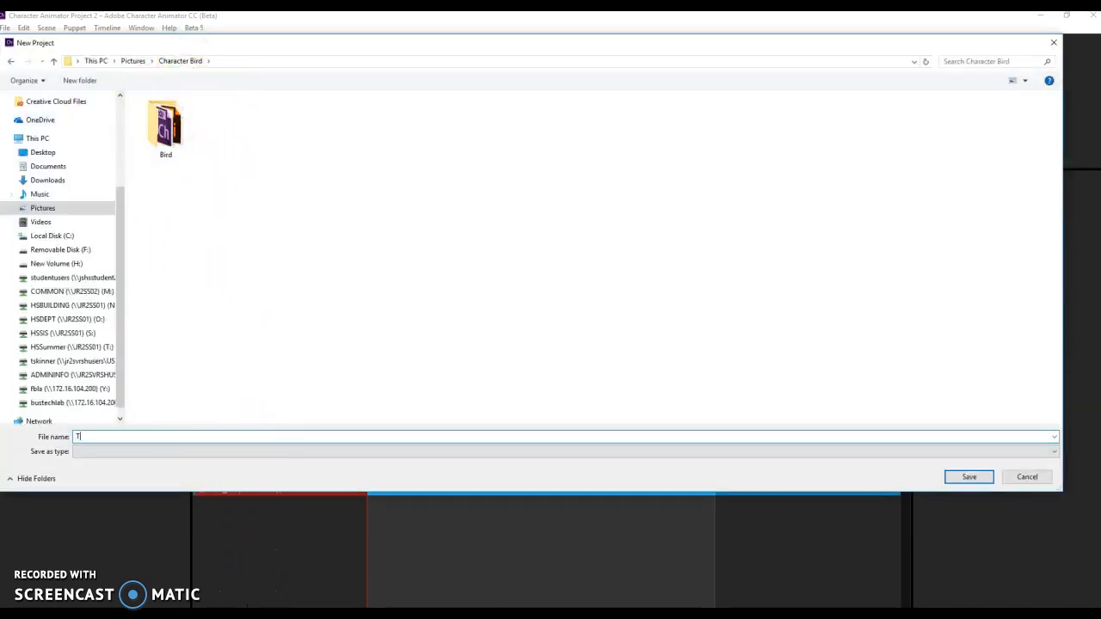
{"action": "key", "text": "Return"}
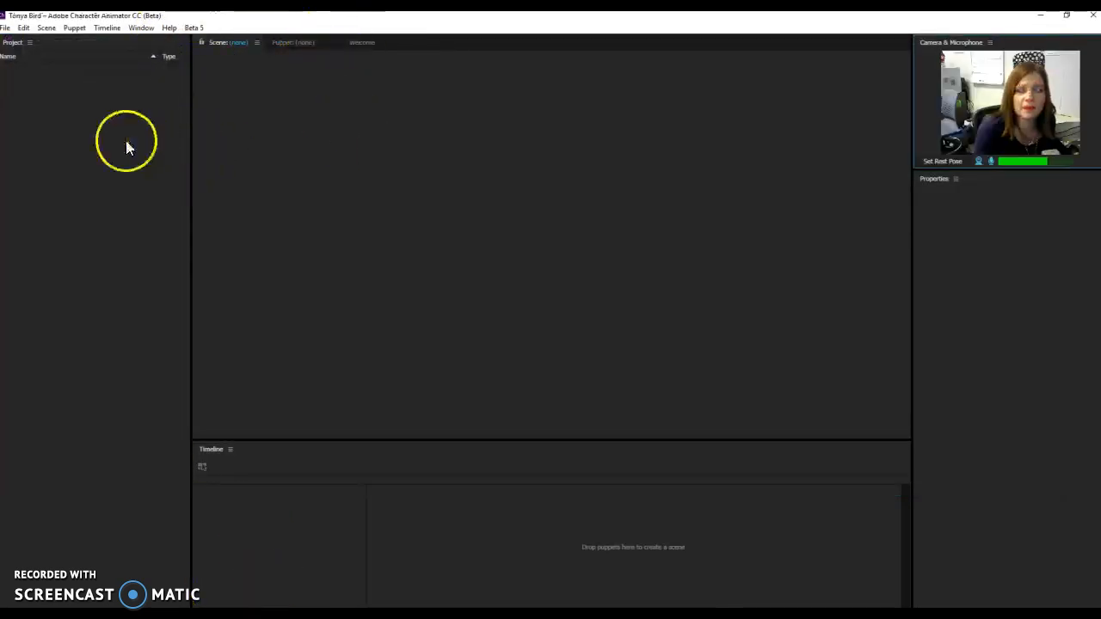
Import Melody3.ai from Pictures > Character Bird > Bird into the project.
{"action": "left_click", "coordinate": [7, 27]}
{"action": "left_click", "coordinate": [63, 157]}
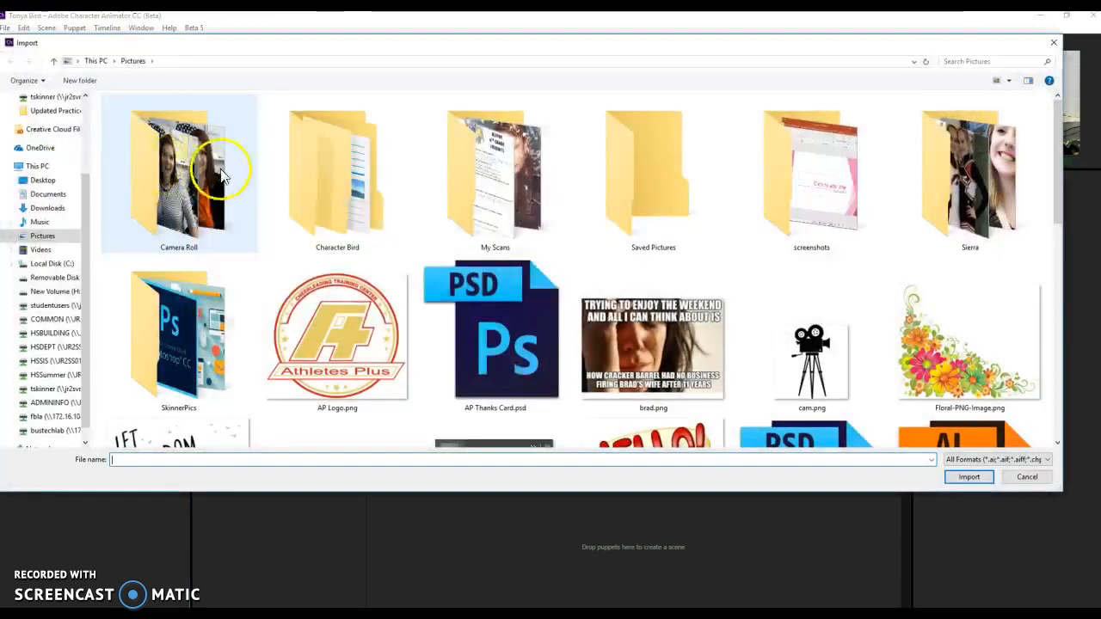
{"action": "double_click", "coordinate": [373, 234]}
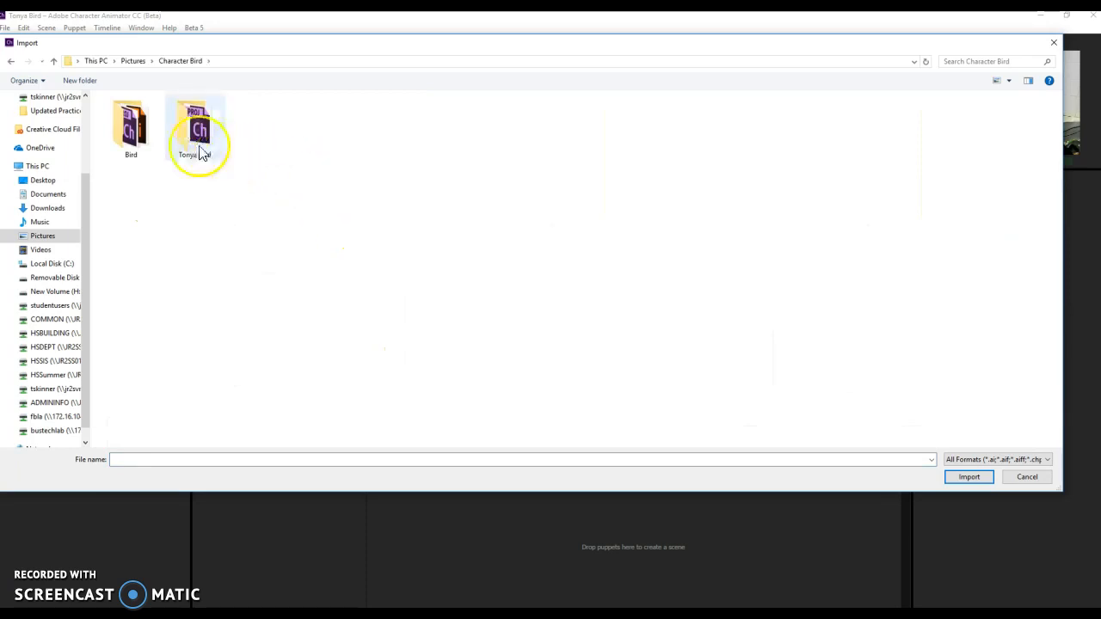
{"action": "double_click", "coordinate": [141, 147]}
{"action": "left_click", "coordinate": [258, 129]}
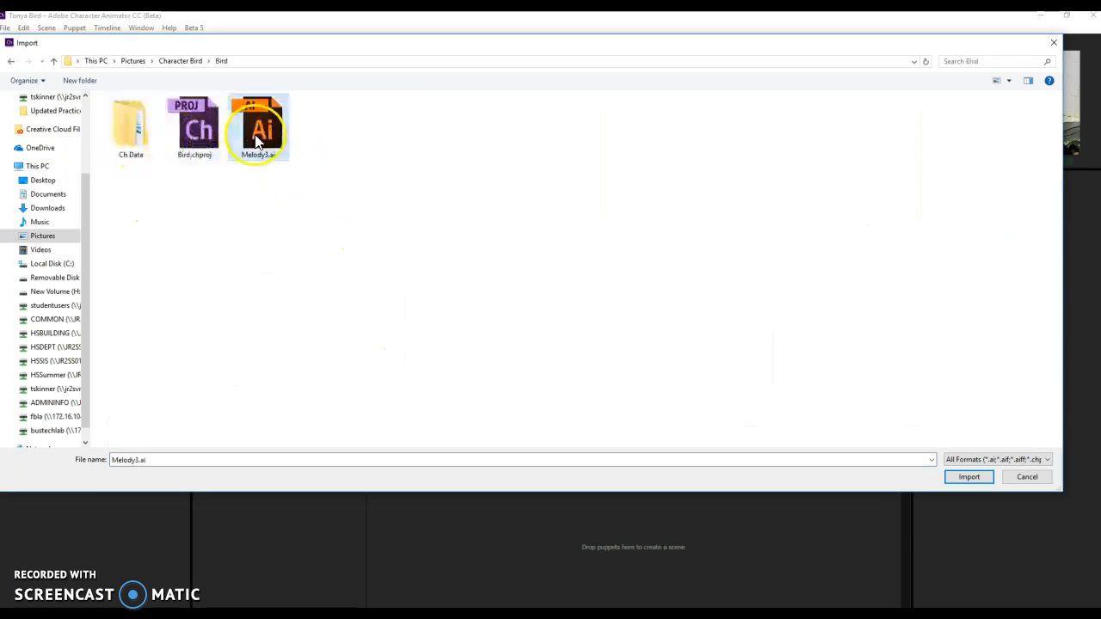
{"action": "left_click", "coordinate": [969, 478]}
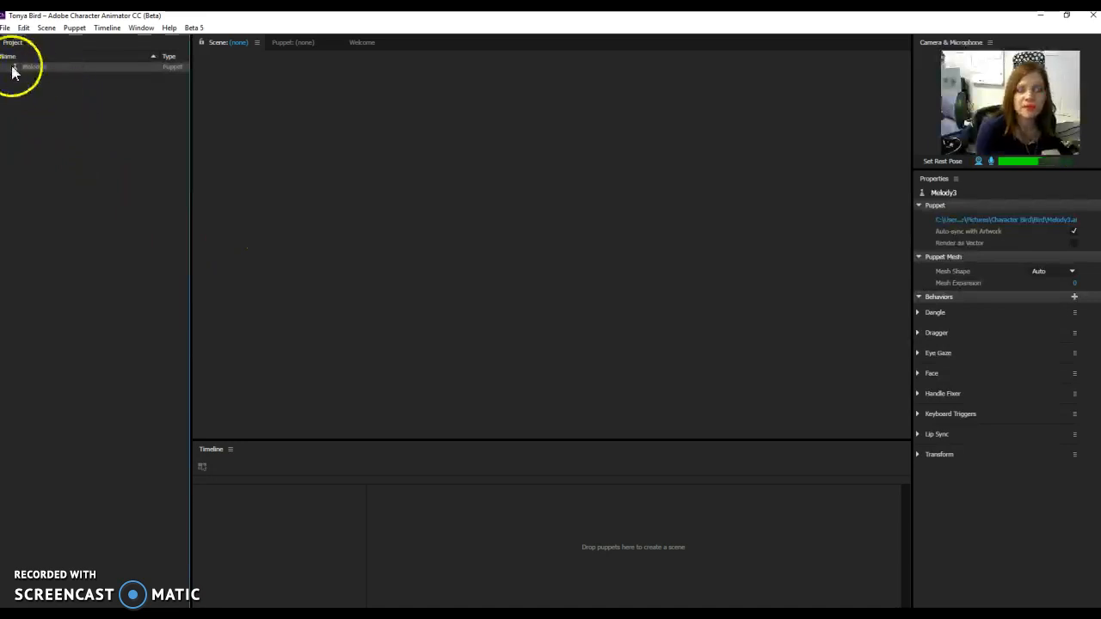
Create a scene from the Melody3 puppet in the timeline and set its Face behavior's Mouth Strength to 67%.
{"action": "left_click_drag", "start_coordinate": [32, 68], "coordinate": [249, 521]}
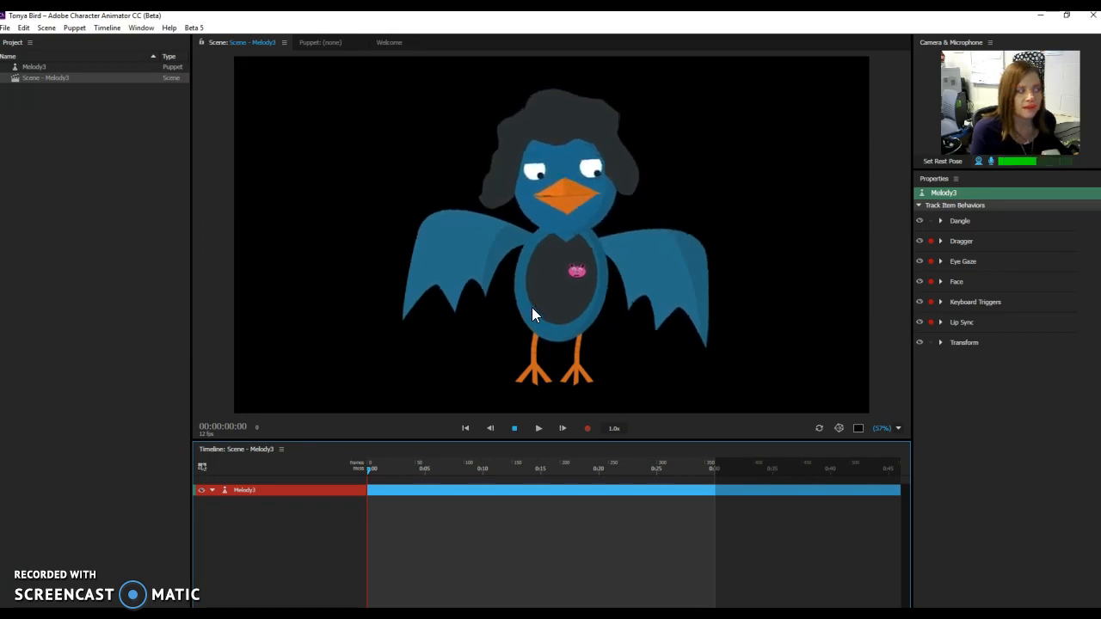
{"action": "left_click_drag", "start_coordinate": [558, 225], "coordinate": [563, 197]}
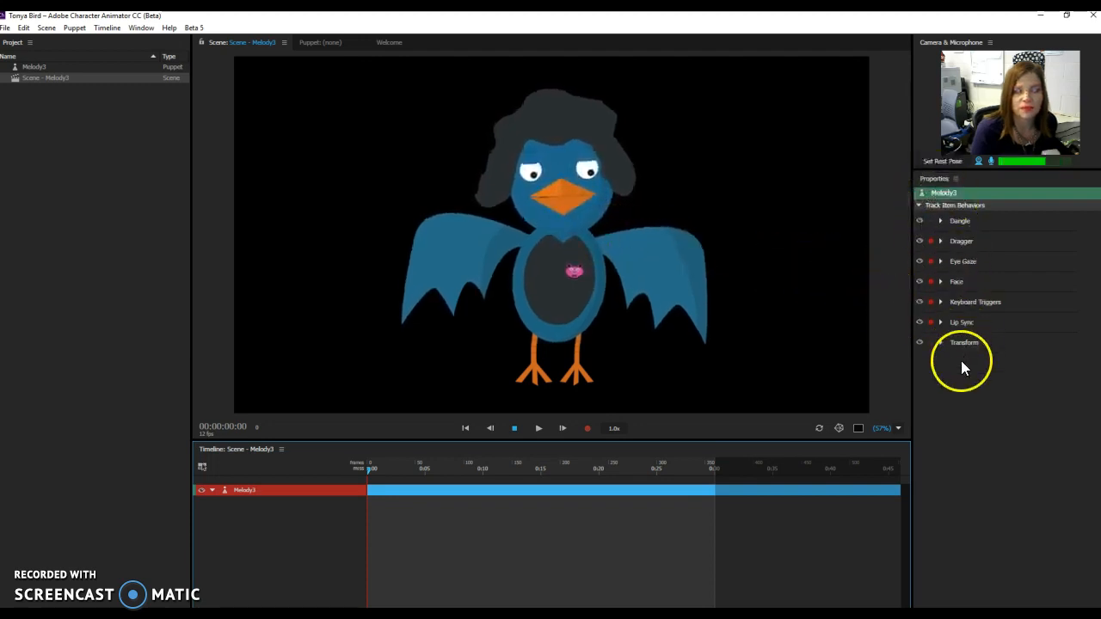
{"action": "left_click", "coordinate": [940, 282]}
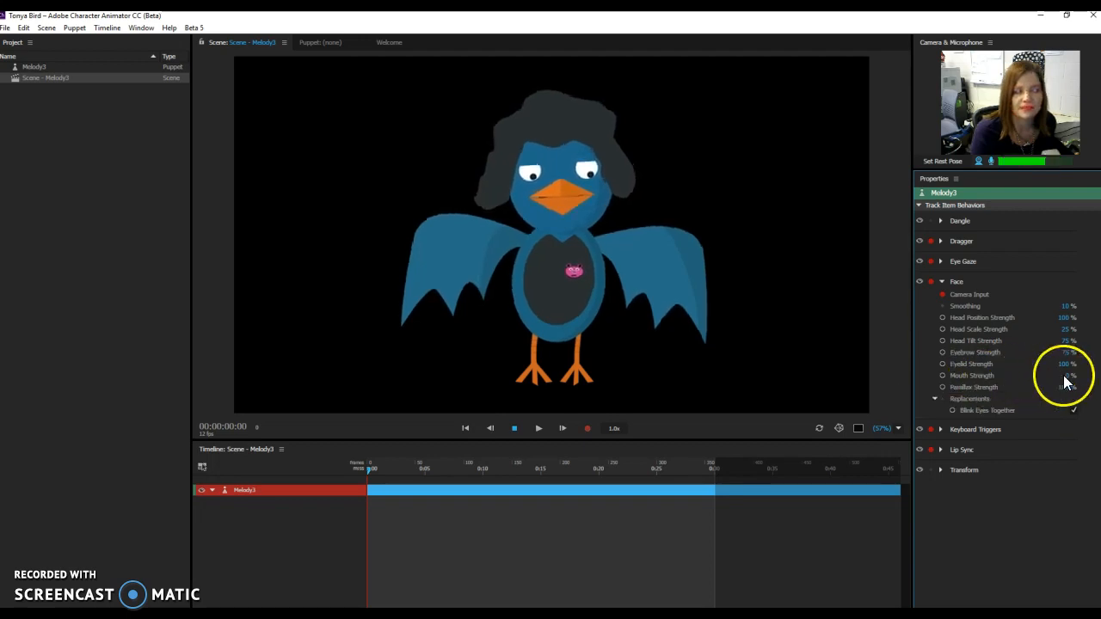
{"action": "left_click_drag", "start_coordinate": [1069, 376], "coordinate": [1095, 378]}
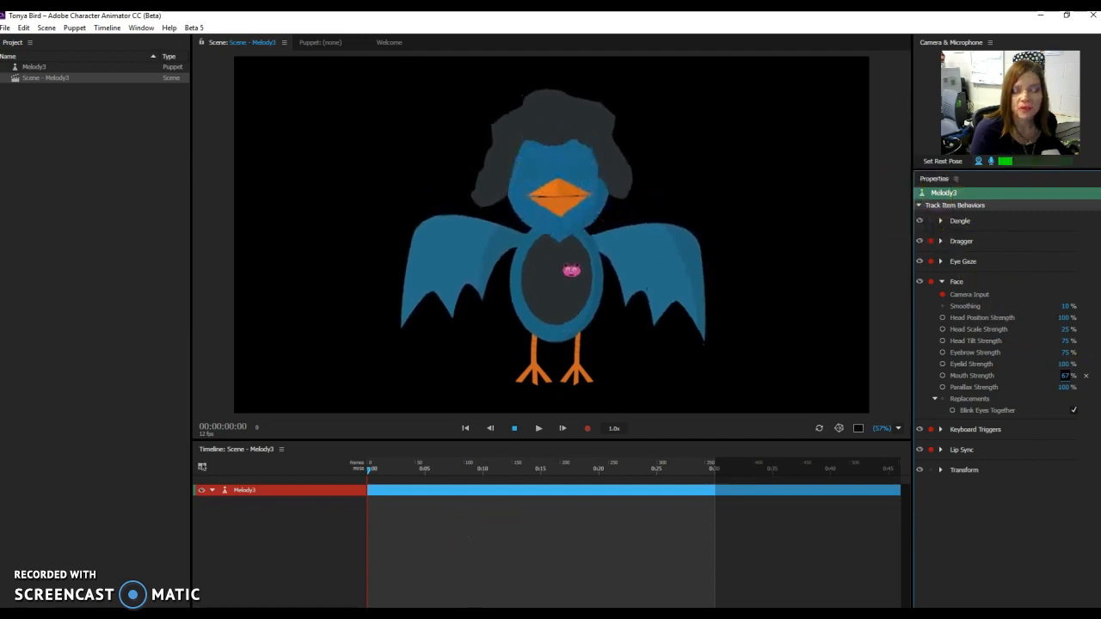
Switch to Illustrator, expand the bluebird's Head group and toggle its parts' visibility to find the blue shape covering the mouth above the beak.
{"action": "key", "text": "alt+Tab"}
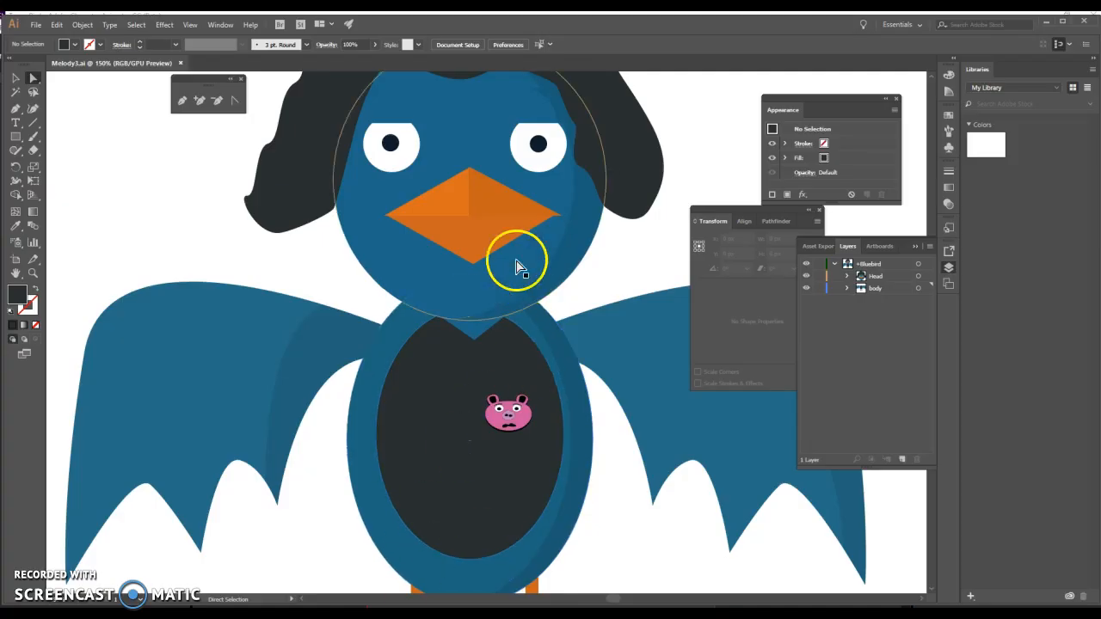
{"action": "left_click", "coordinate": [473, 143]}
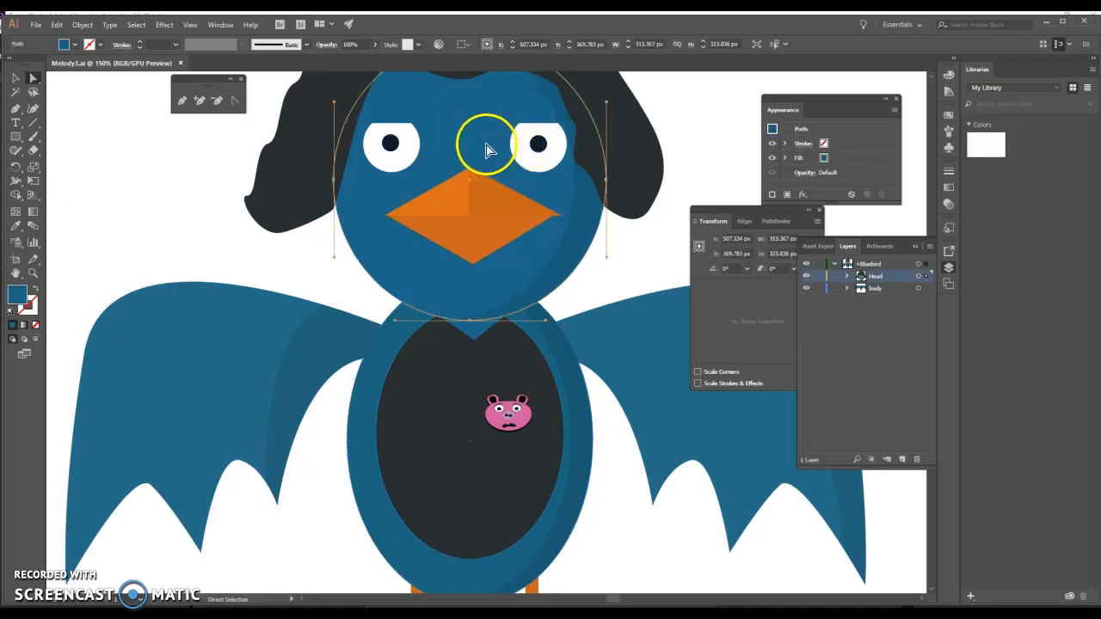
{"action": "left_click", "coordinate": [847, 276]}
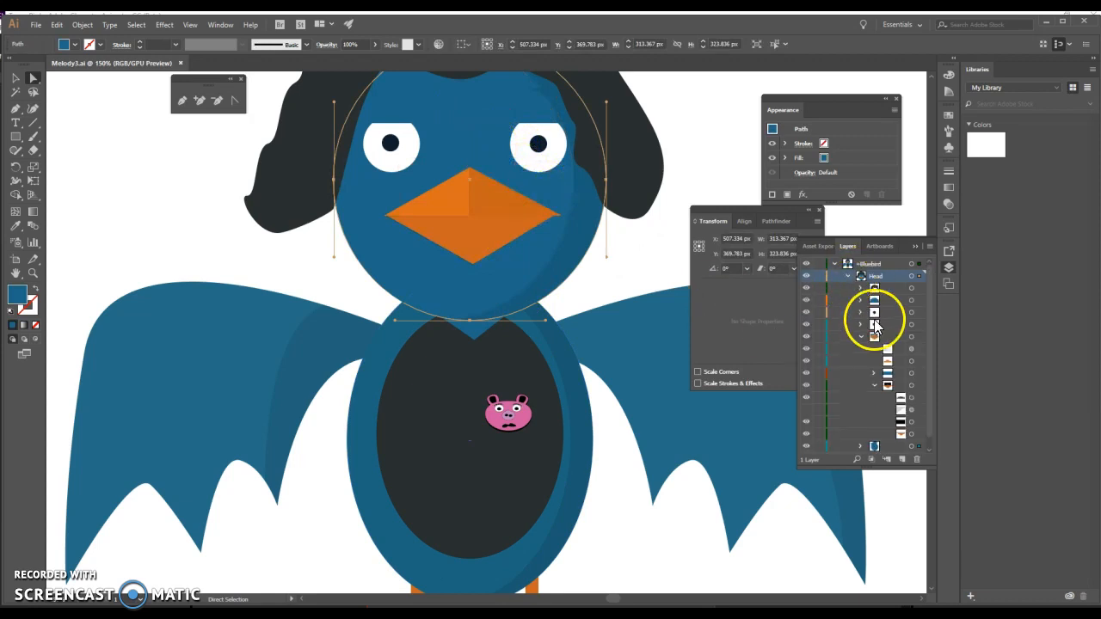
{"action": "left_click", "coordinate": [865, 301]}
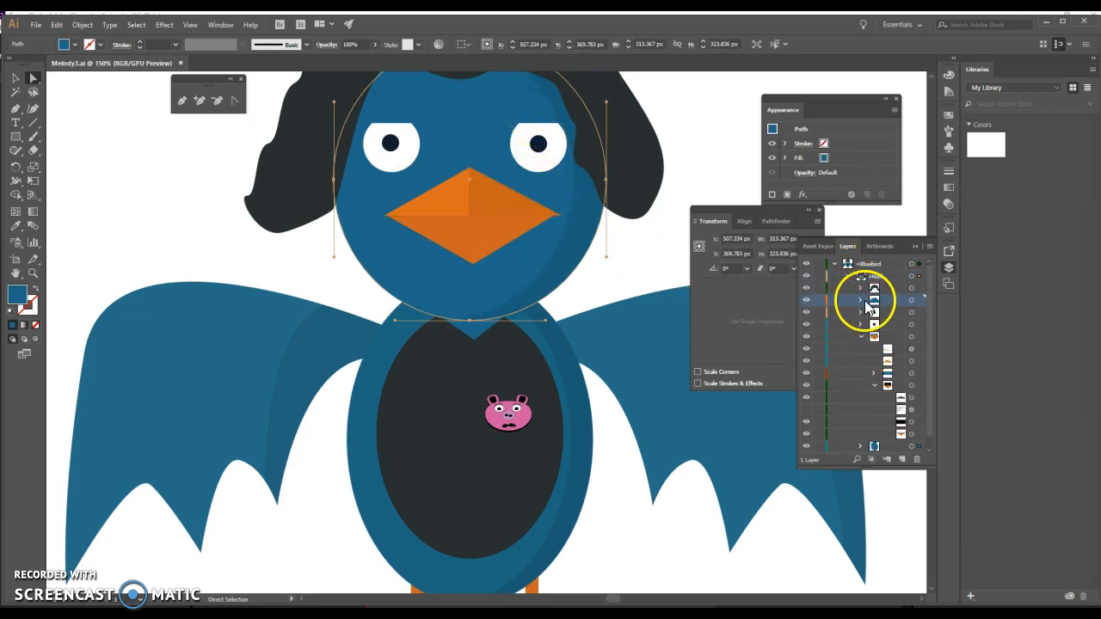
{"action": "left_click", "coordinate": [806, 300]}
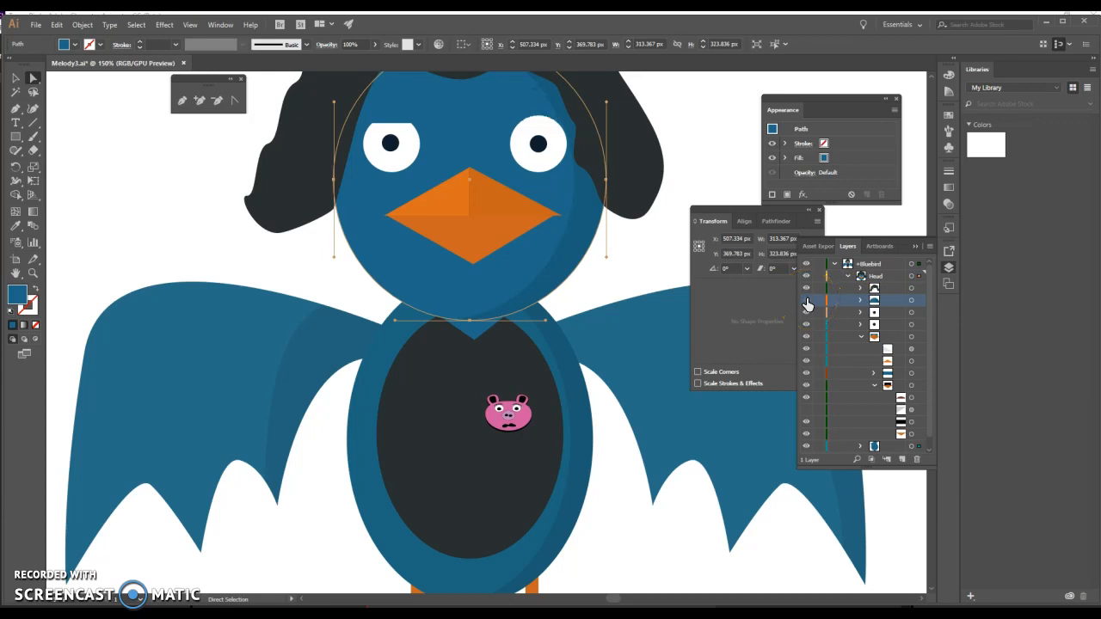
{"action": "left_click", "coordinate": [807, 378]}
{"action": "left_click", "coordinate": [807, 379]}
{"action": "left_click", "coordinate": [807, 379]}
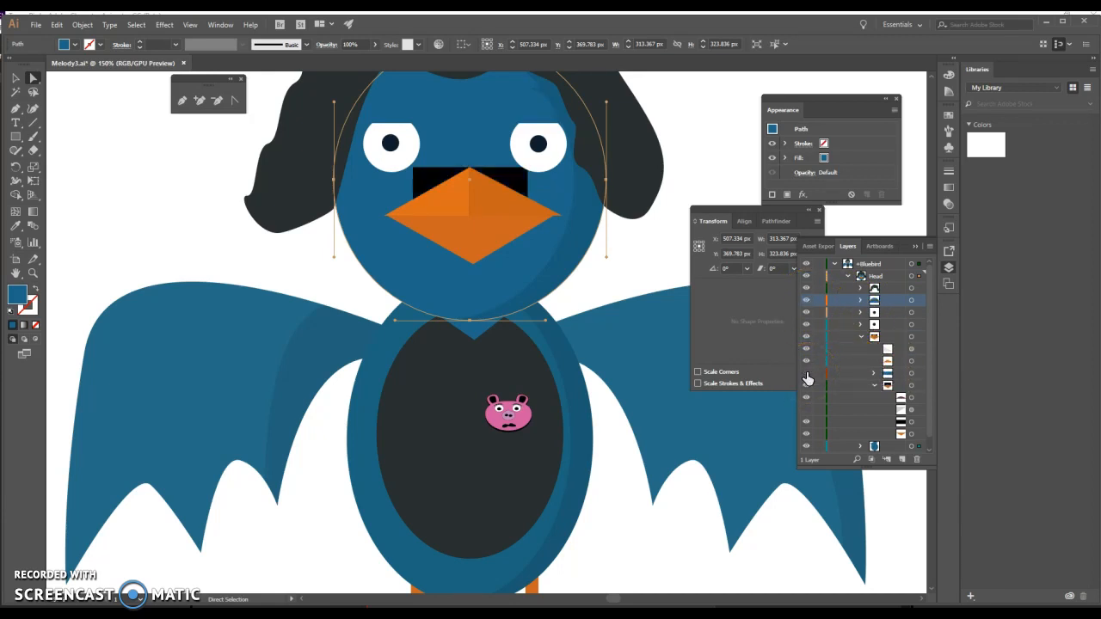
{"action": "left_click", "coordinate": [887, 375]}
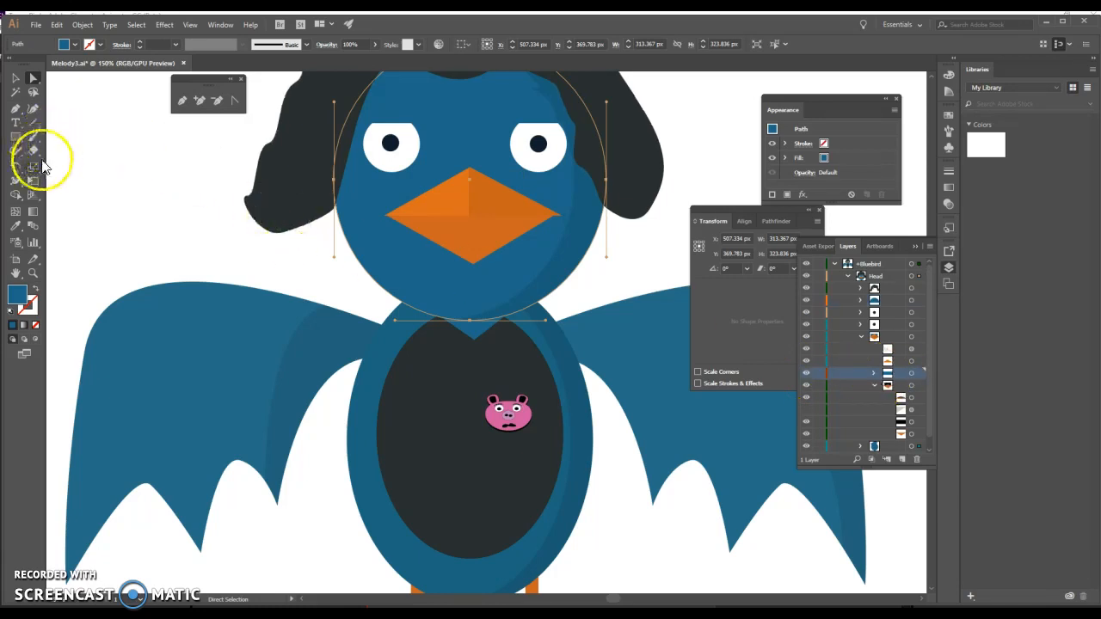
Stretch the blue rectangle behind the upper beak upward to about 183 px tall, keeping its width.
{"action": "left_click", "coordinate": [32, 188]}
{"action": "scroll", "coordinate": [418, 325], "scroll_direction": "up", "scroll_amount": 3}
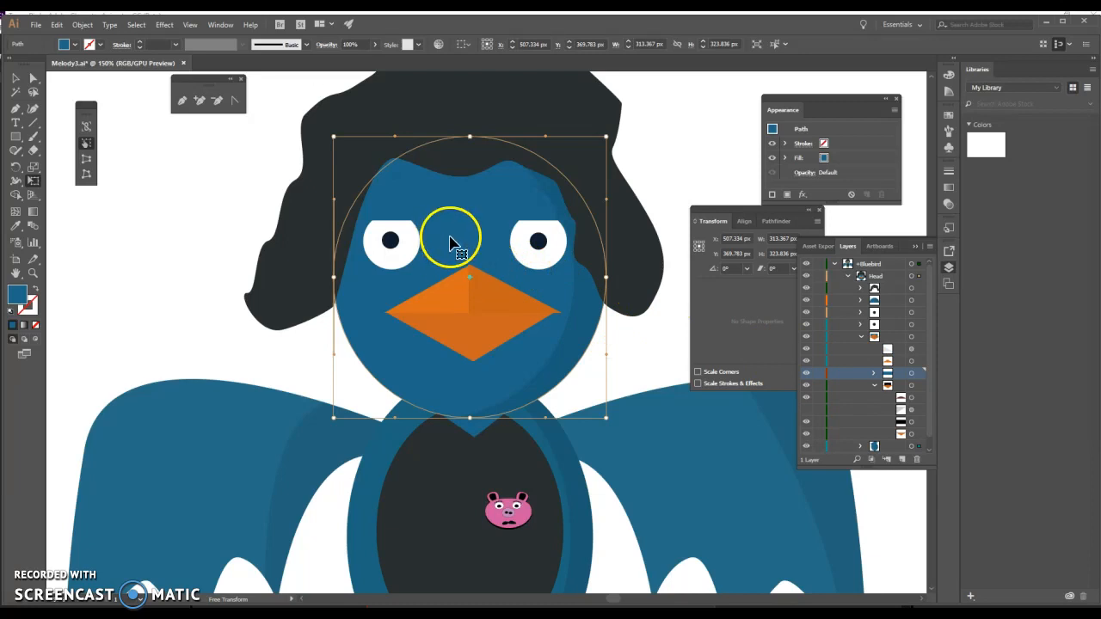
{"action": "key", "text": "a"}
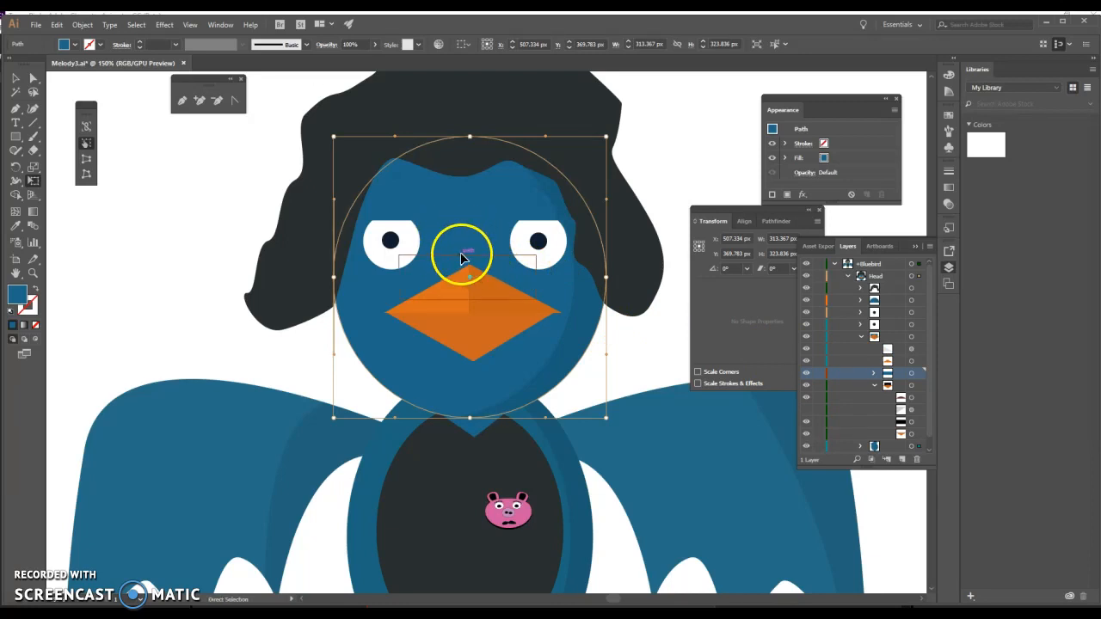
{"action": "left_click", "coordinate": [448, 267]}
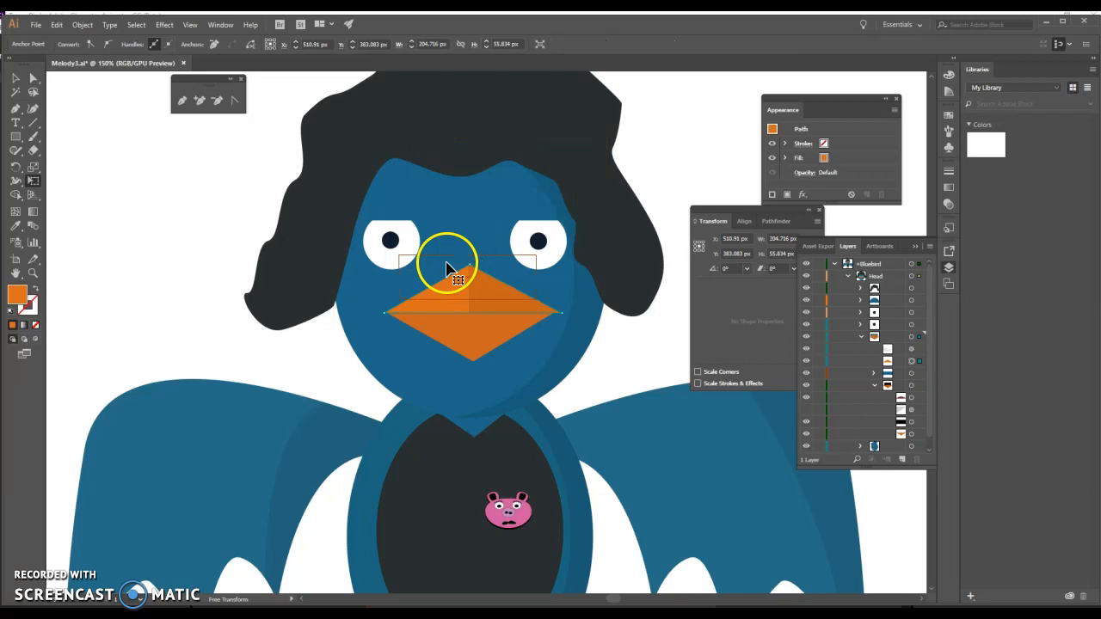
{"action": "left_click", "coordinate": [448, 273]}
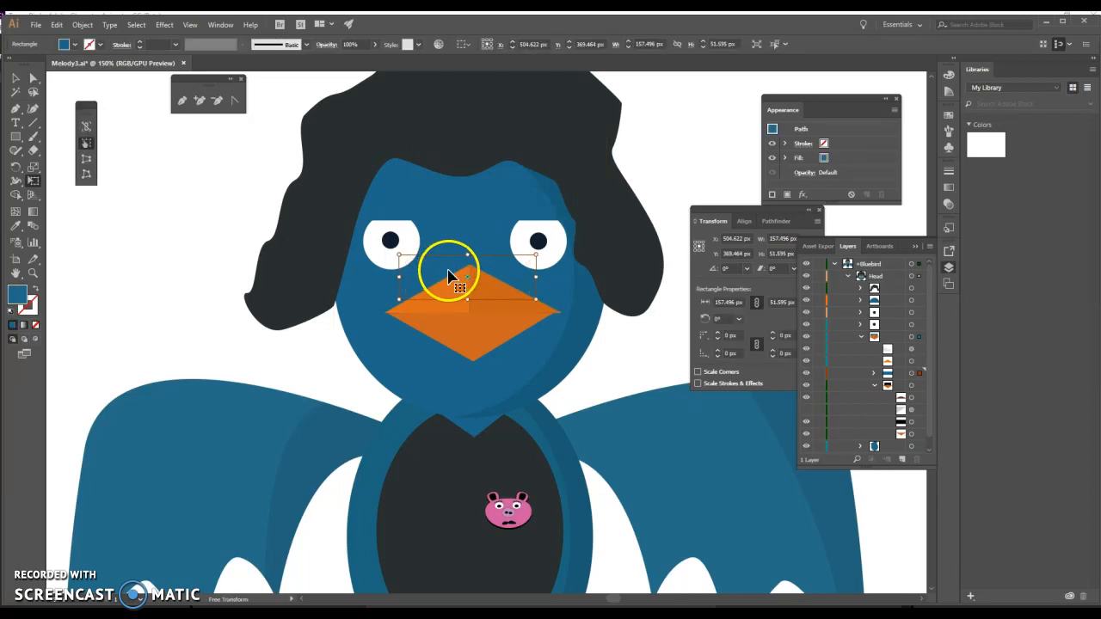
{"action": "key", "text": "a"}
{"action": "key", "text": "e"}
{"action": "left_click", "coordinate": [19, 78]}
{"action": "left_click_drag", "start_coordinate": [468, 255], "coordinate": [468, 139]}
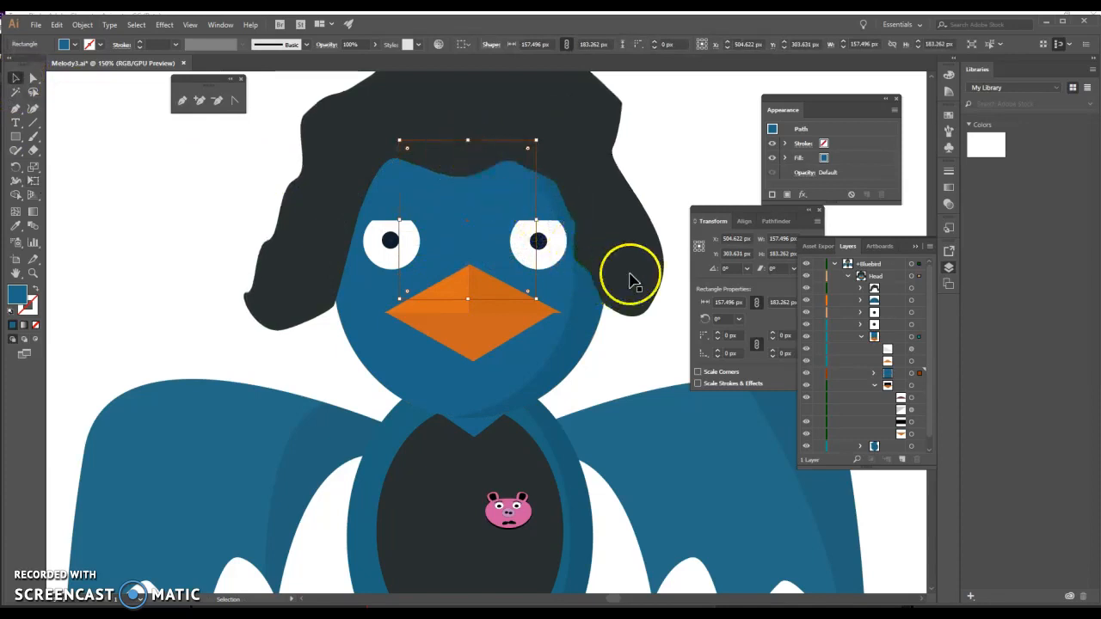
Deselect the rectangle and save Melody3.ai, and set the puppet's Mouth Strength to 67% back in Character Animator.
{"action": "left_click", "coordinate": [97, 114]}
{"action": "left_click", "coordinate": [36, 35]}
{"action": "left_click", "coordinate": [72, 120]}
{"action": "key", "text": "alt+Tab"}
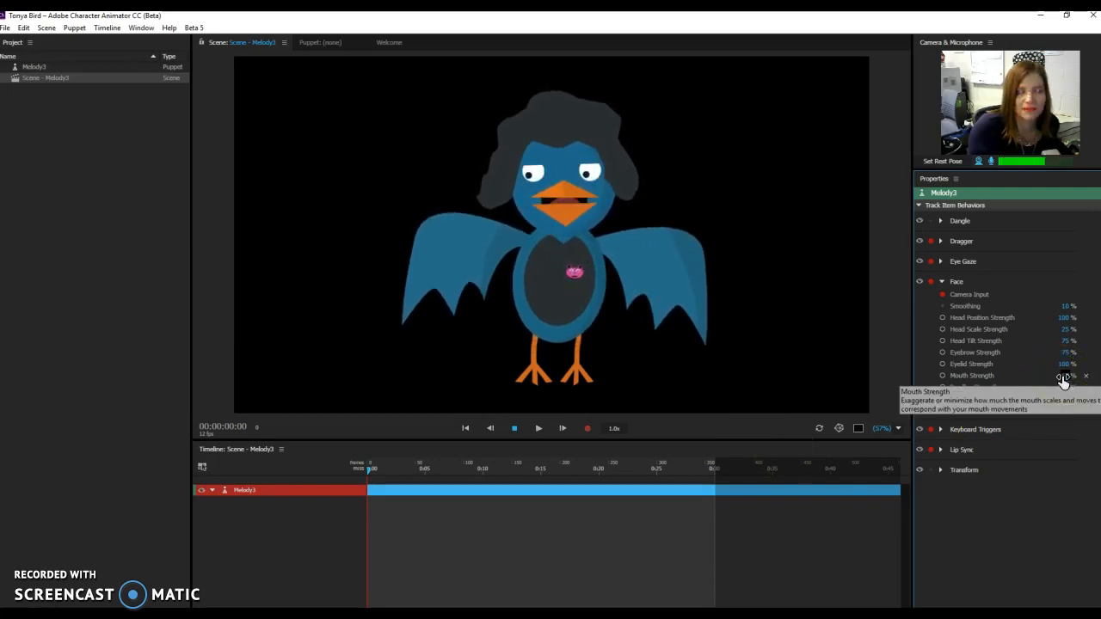
{"action": "left_click_drag", "start_coordinate": [1064, 380], "coordinate": [1033, 391]}
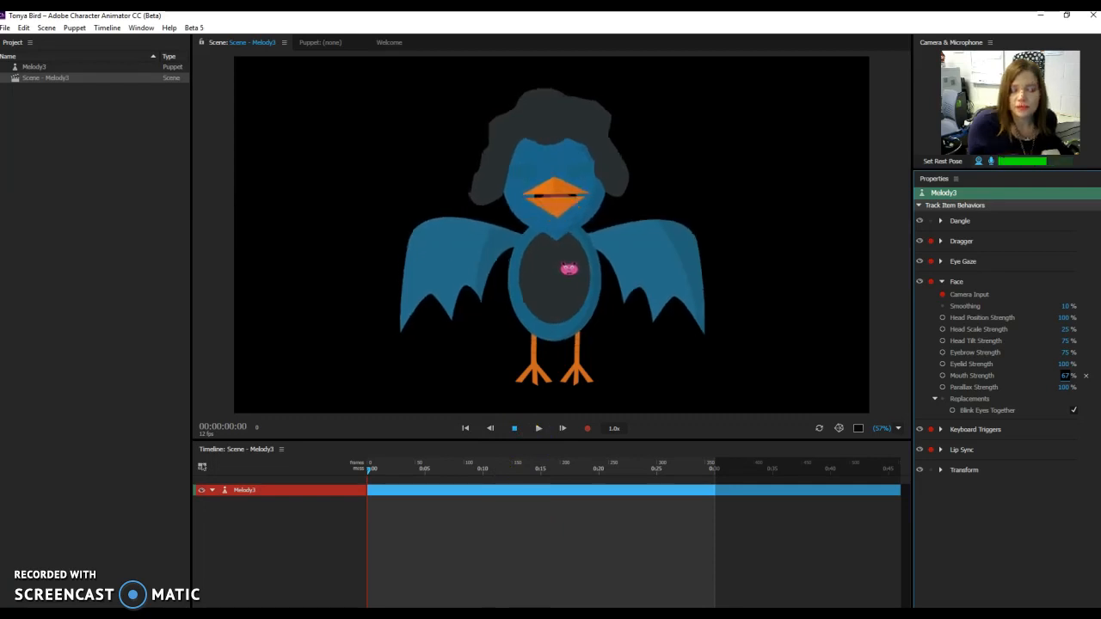
Find and open Windows Voice Recorder and record a voice clip about 9 seconds long.
{"action": "key", "text": "super+s"}
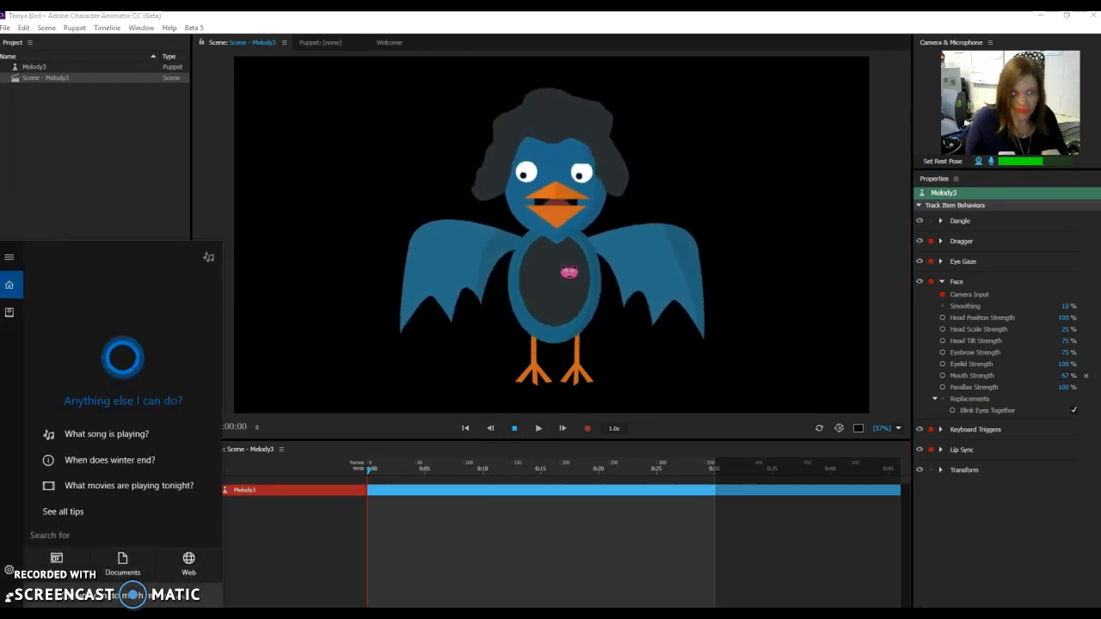
{"action": "type", "text": "recorder"}
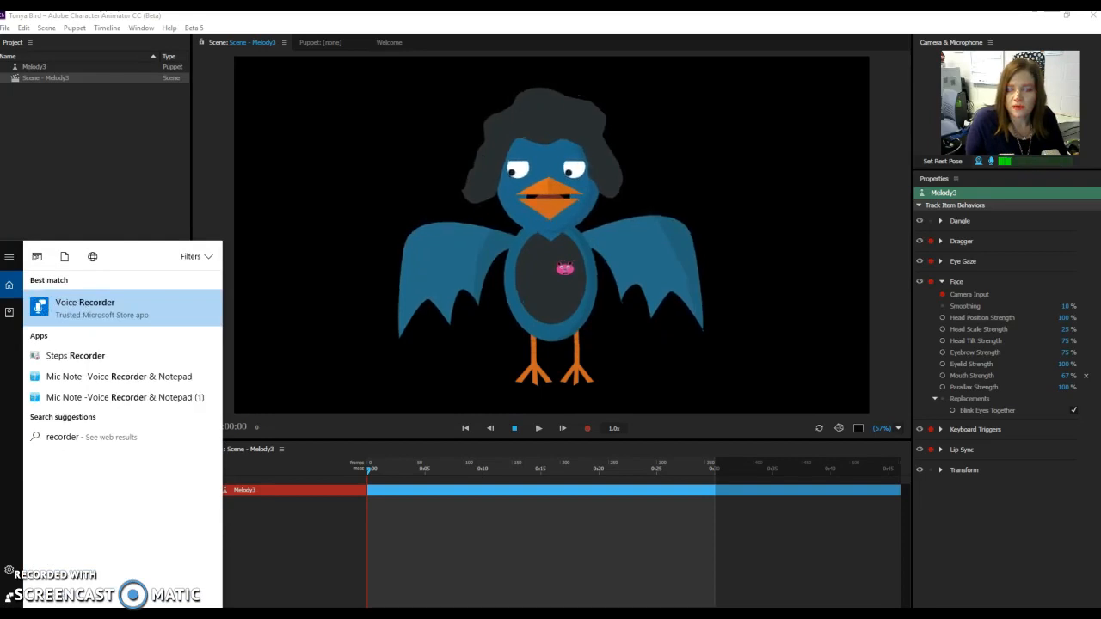
{"action": "left_click", "coordinate": [110, 315]}
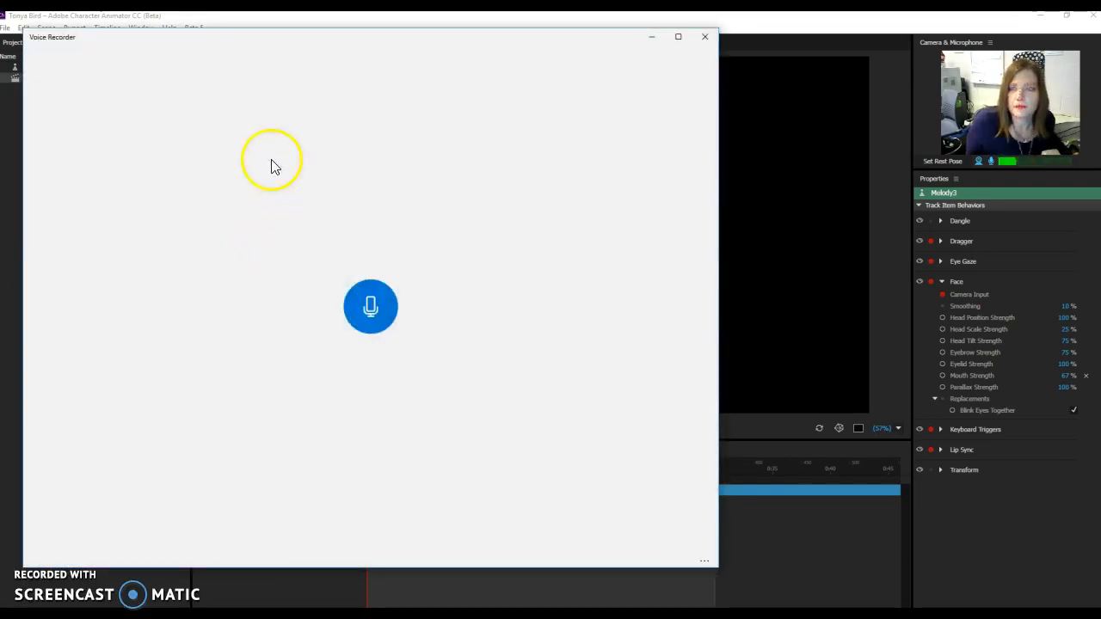
{"action": "left_click", "coordinate": [371, 310]}
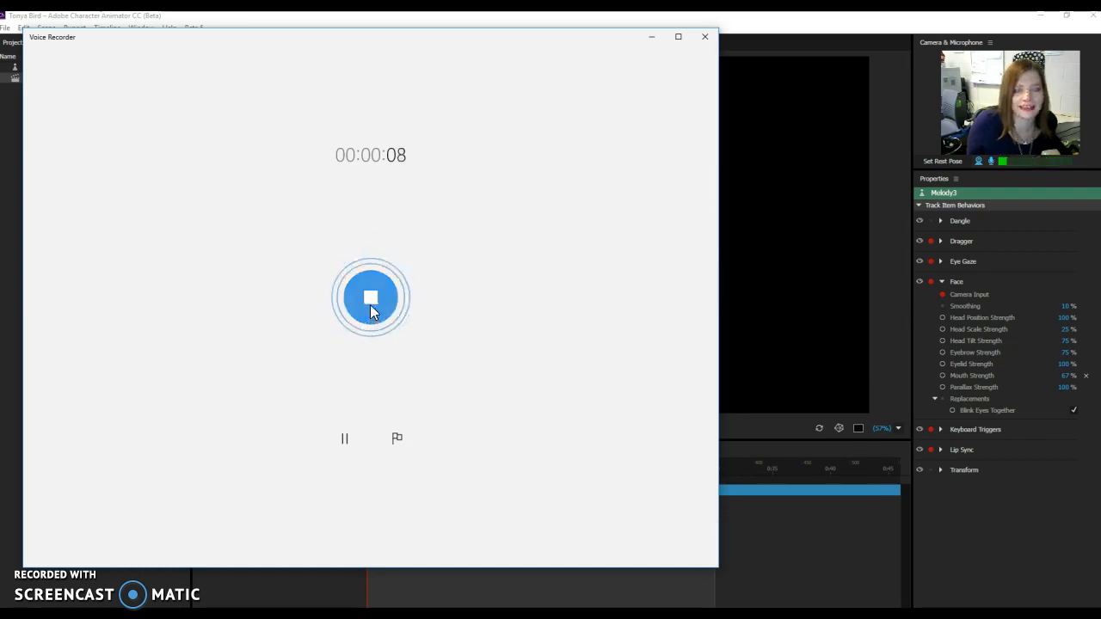
{"action": "left_click", "coordinate": [370, 301]}
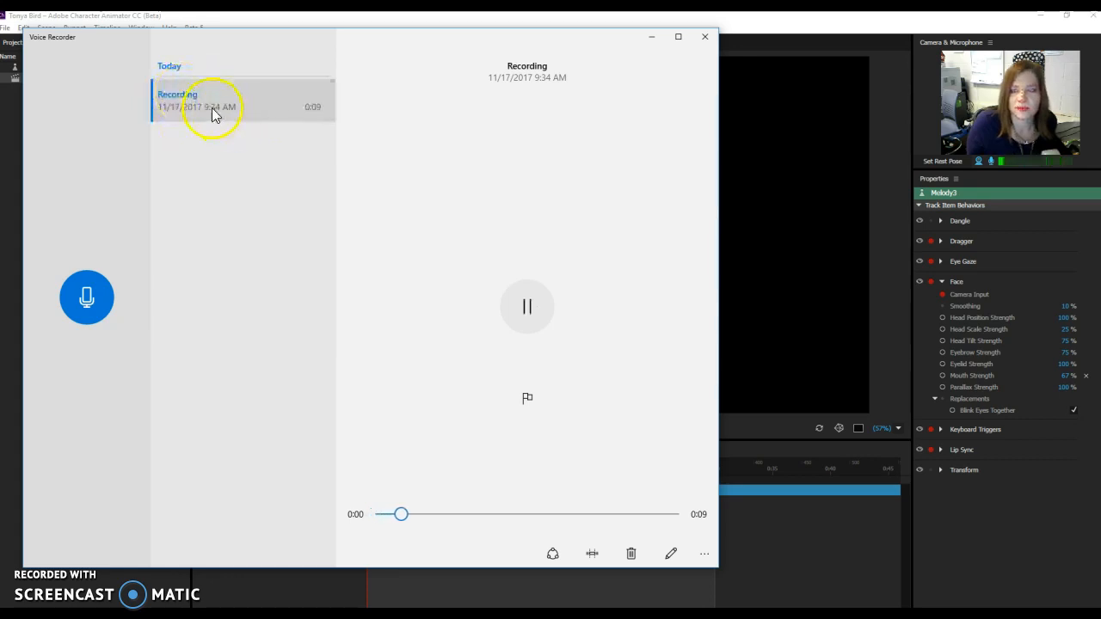
Pause the clip's playback and open the recording's file location.
{"action": "left_click", "coordinate": [534, 314]}
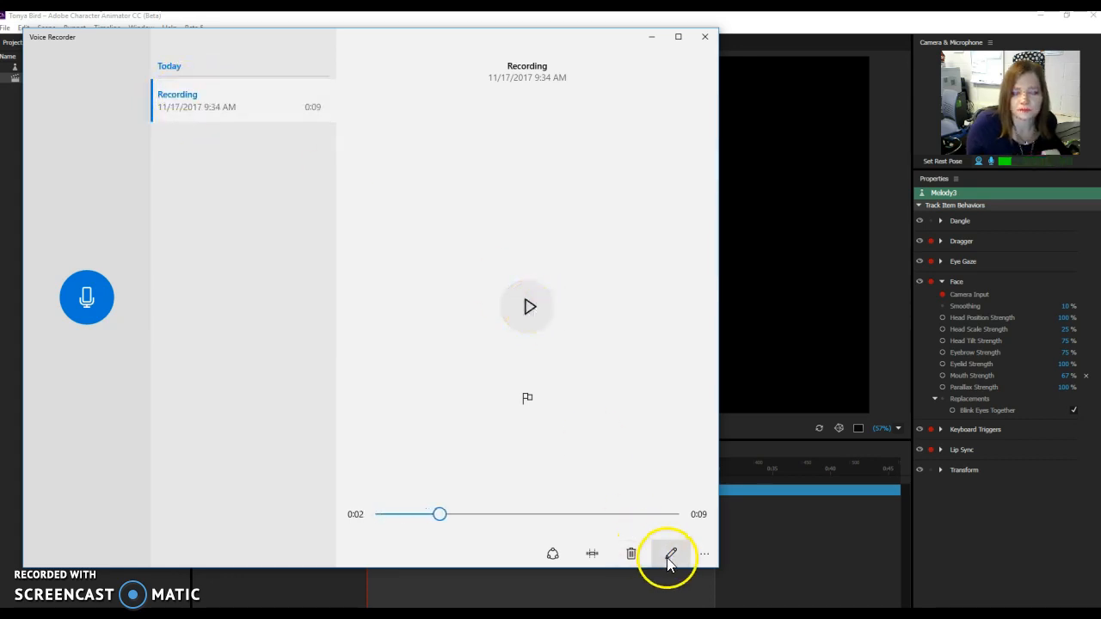
{"action": "left_click", "coordinate": [707, 555]}
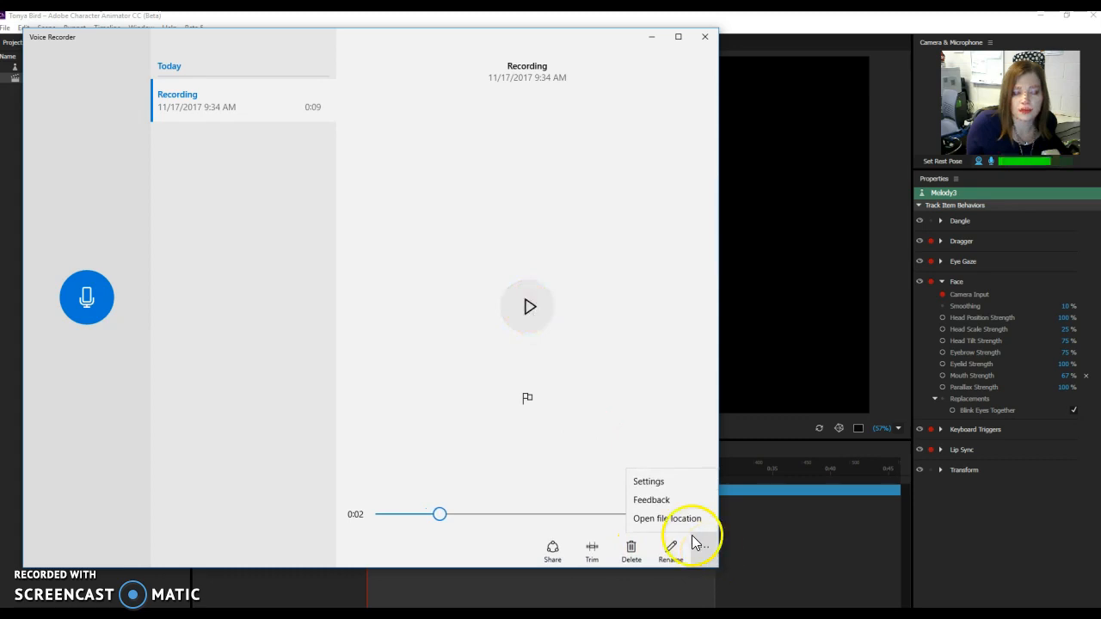
{"action": "left_click", "coordinate": [663, 521]}
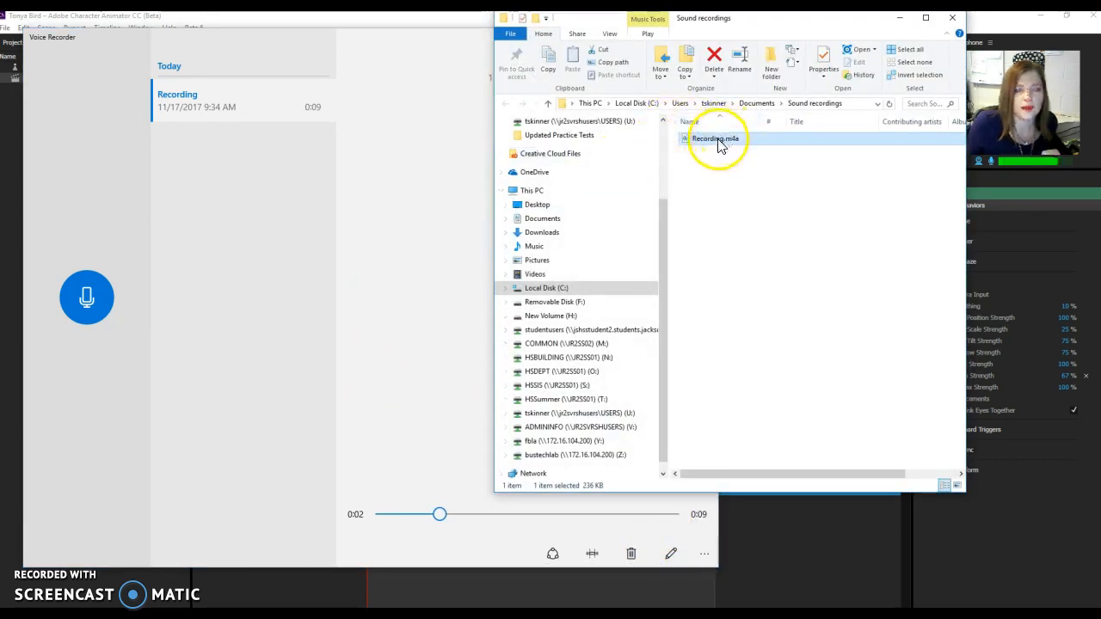
Move Recording.m4a from the Sound recordings folder into the new Character Animator project's folder in Pictures > Character Bird.
{"action": "scroll", "coordinate": [663, 238], "scroll_direction": "down", "scroll_amount": 1}
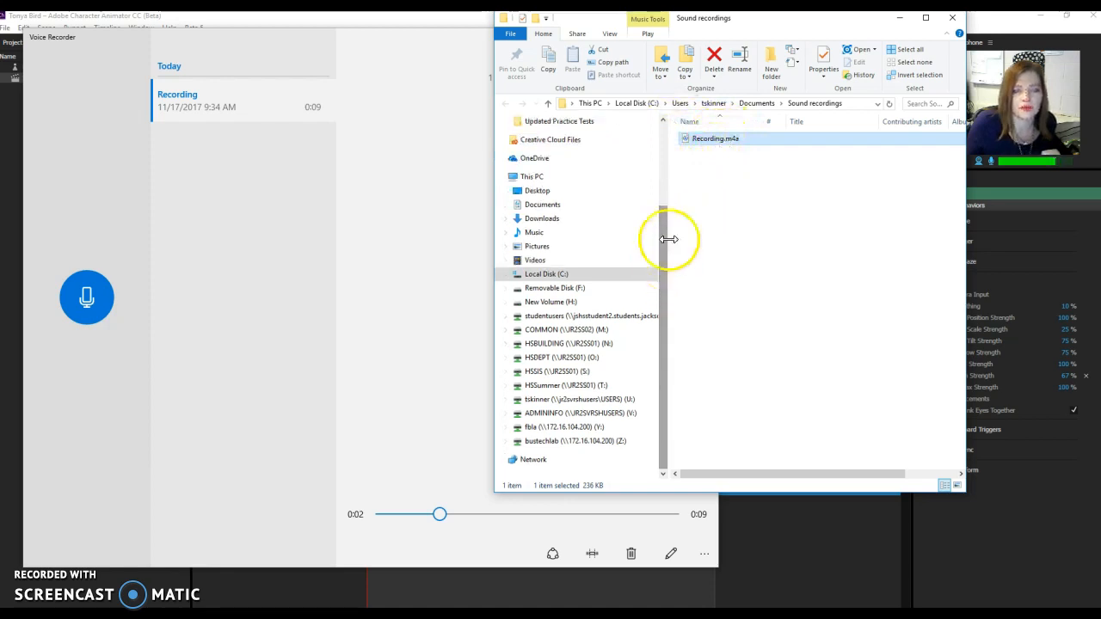
{"action": "right_click", "coordinate": [702, 140]}
{"action": "left_click", "coordinate": [725, 291]}
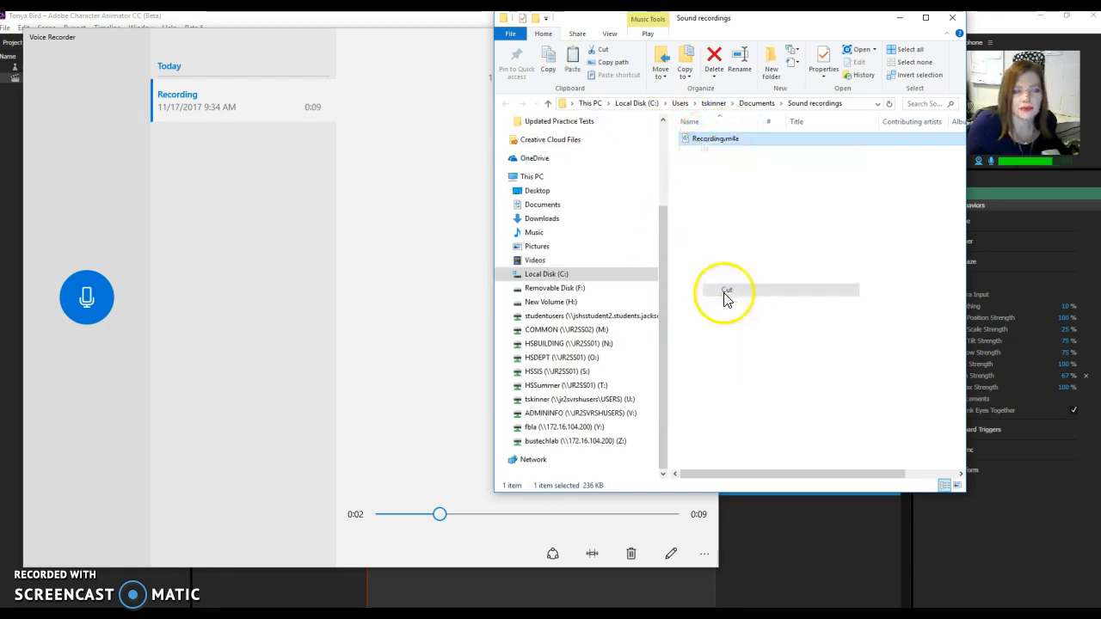
{"action": "left_click", "coordinate": [546, 248]}
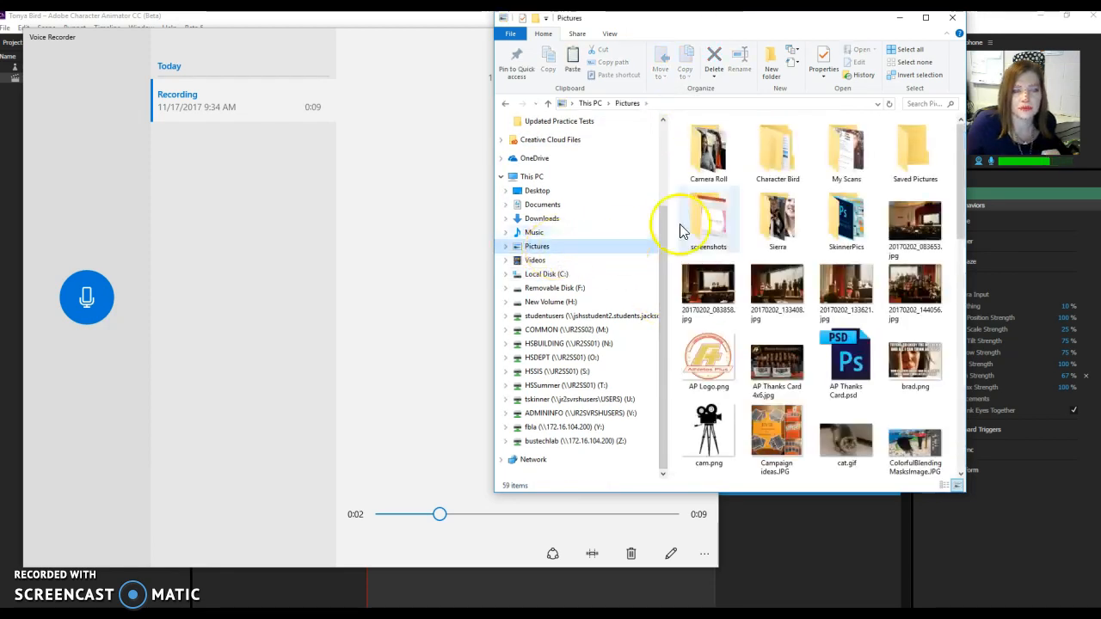
{"action": "double_click", "coordinate": [785, 164]}
{"action": "right_click", "coordinate": [776, 235]}
{"action": "left_click", "coordinate": [796, 174]}
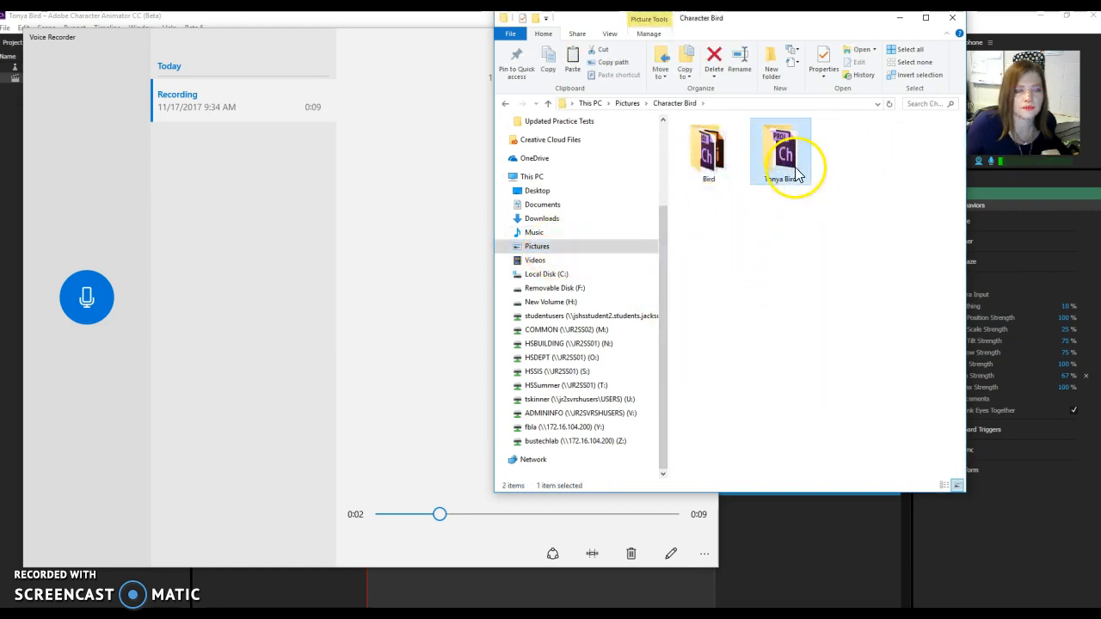
{"action": "double_click", "coordinate": [796, 175]}
{"action": "right_click", "coordinate": [791, 246]}
{"action": "left_click", "coordinate": [828, 322]}
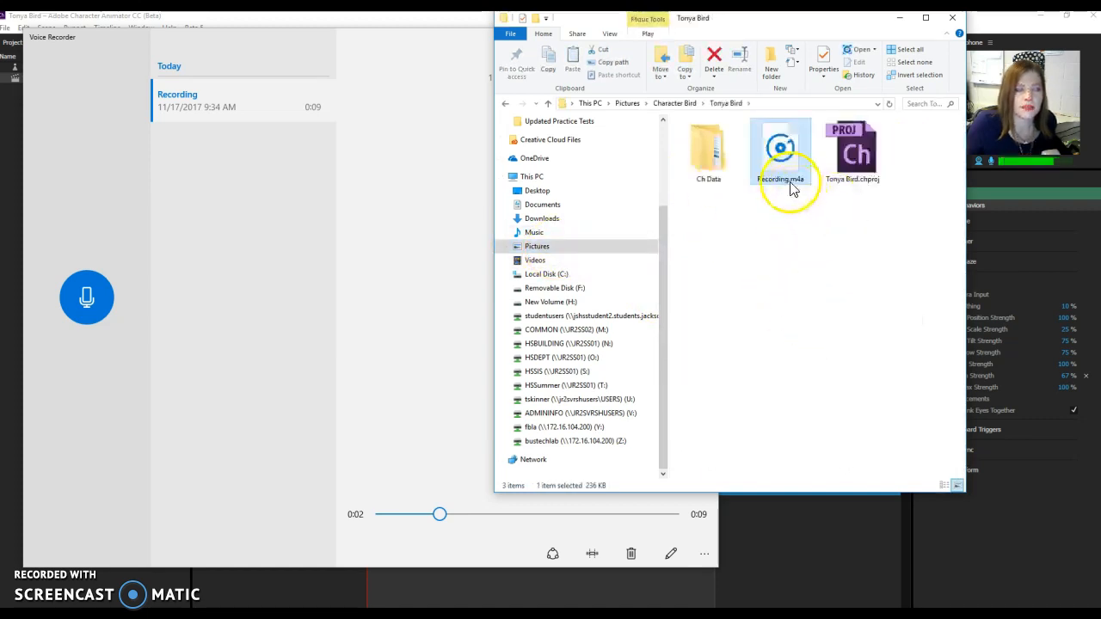
Switch to Chrome and open online-audio-converter.com.
{"action": "left_click", "coordinate": [375, 19]}
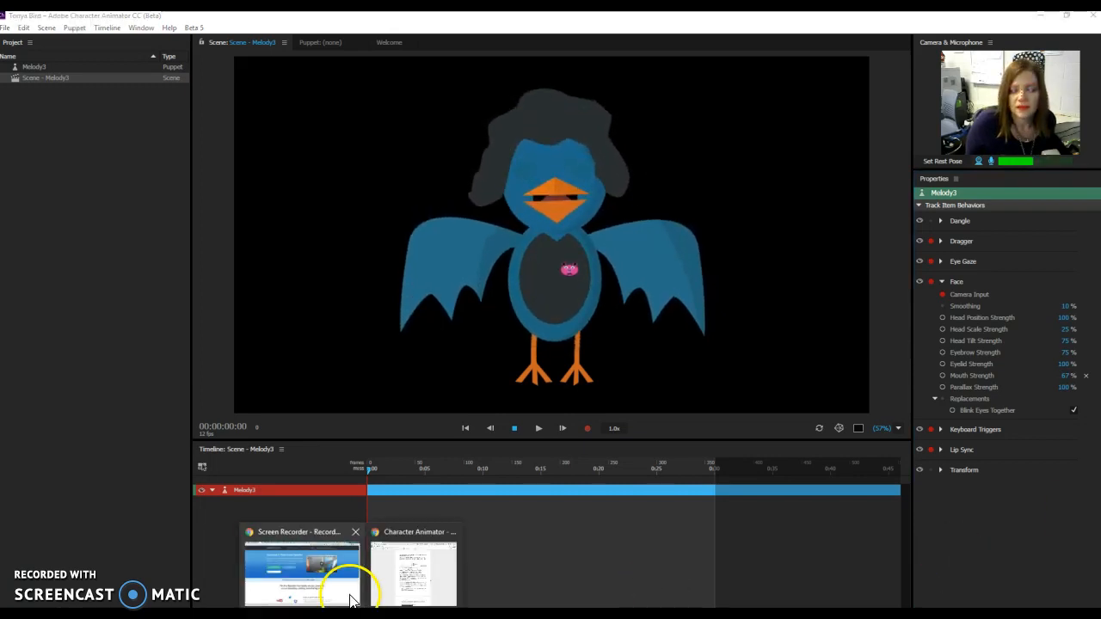
{"action": "left_click", "coordinate": [337, 575]}
{"action": "mouse_move", "coordinate": [491, 62]}
{"action": "left_click", "coordinate": [450, 37]}
{"action": "key", "text": "ctrl+v"}
{"action": "key", "text": "Return"}
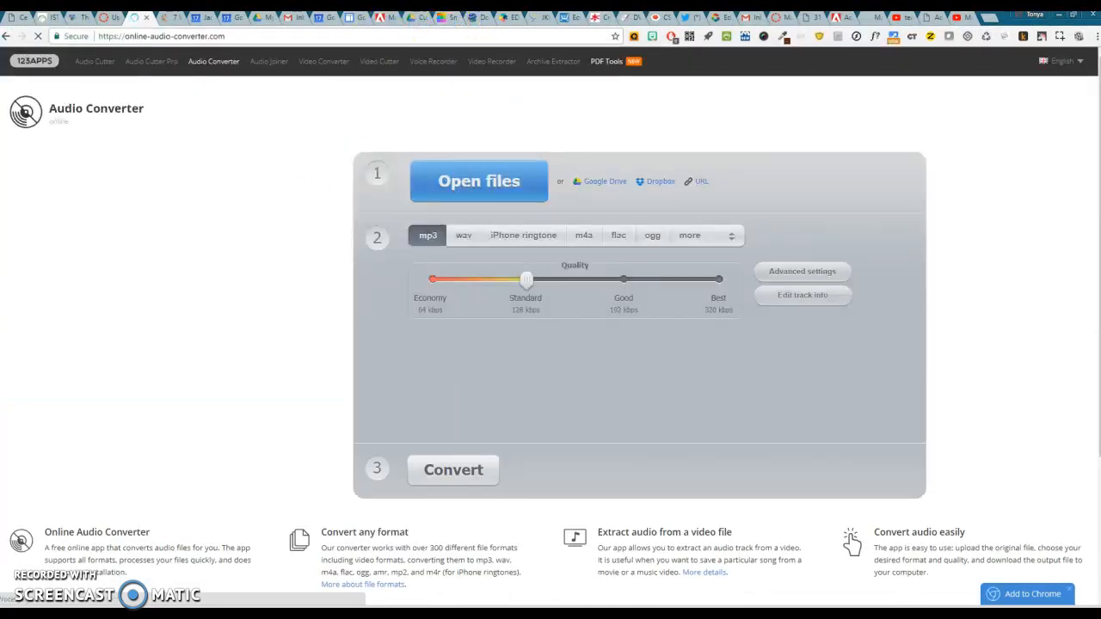
Bring the project folder's File Explorer window forward and place it beside the converter so the file-opening control stays uncovered.
{"action": "mouse_move", "coordinate": [294, 614]}
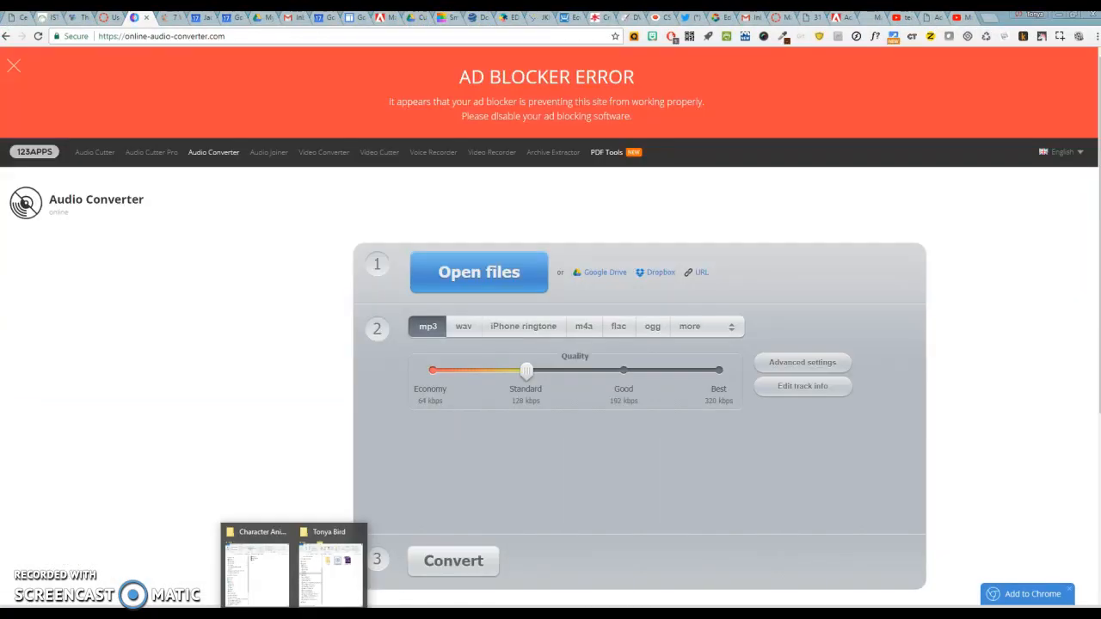
{"action": "left_click", "coordinate": [303, 583]}
{"action": "left_click_drag", "start_coordinate": [749, 29], "coordinate": [274, 198]}
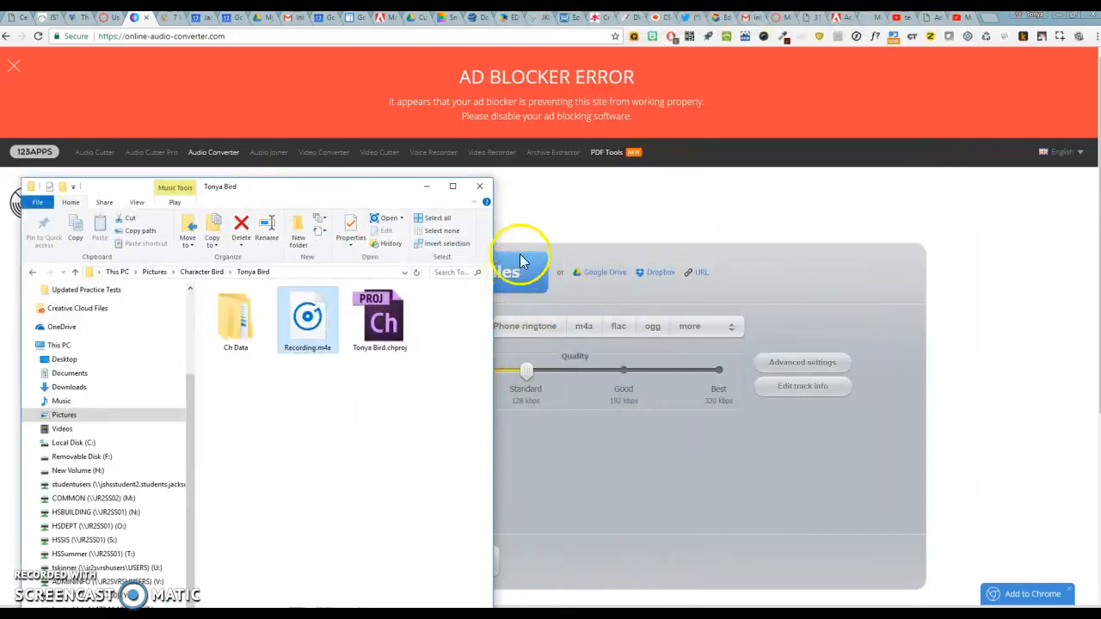
{"action": "left_click_drag", "start_coordinate": [390, 195], "coordinate": [986, 166]}
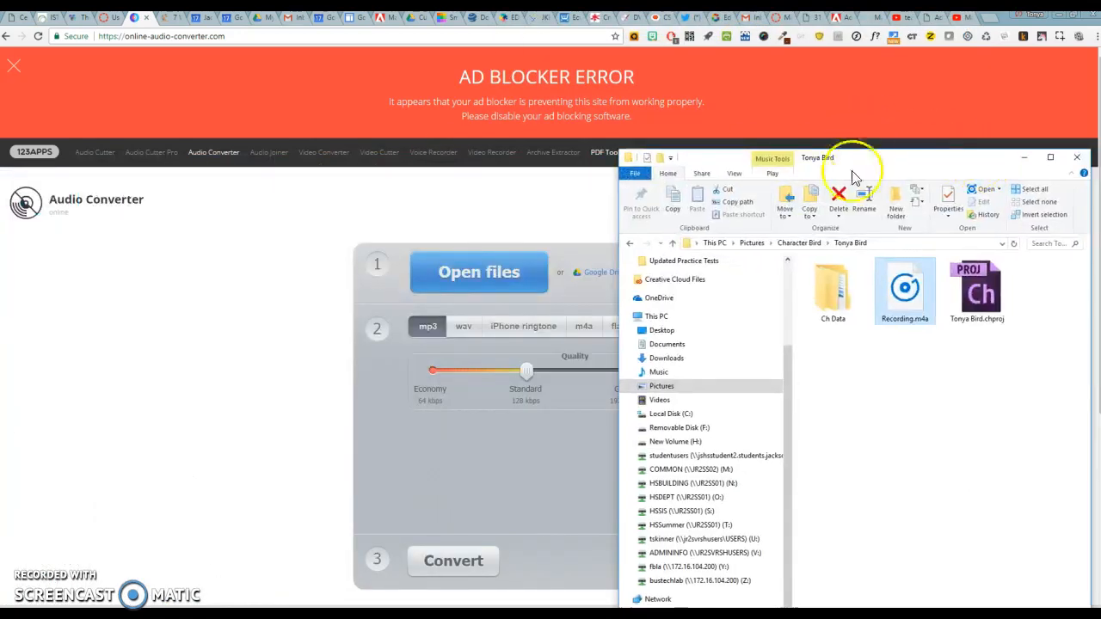
Load Recording.m4a into the audio converter from the project's folder in Pictures > Character Bird.
{"action": "left_click", "coordinate": [478, 272]}
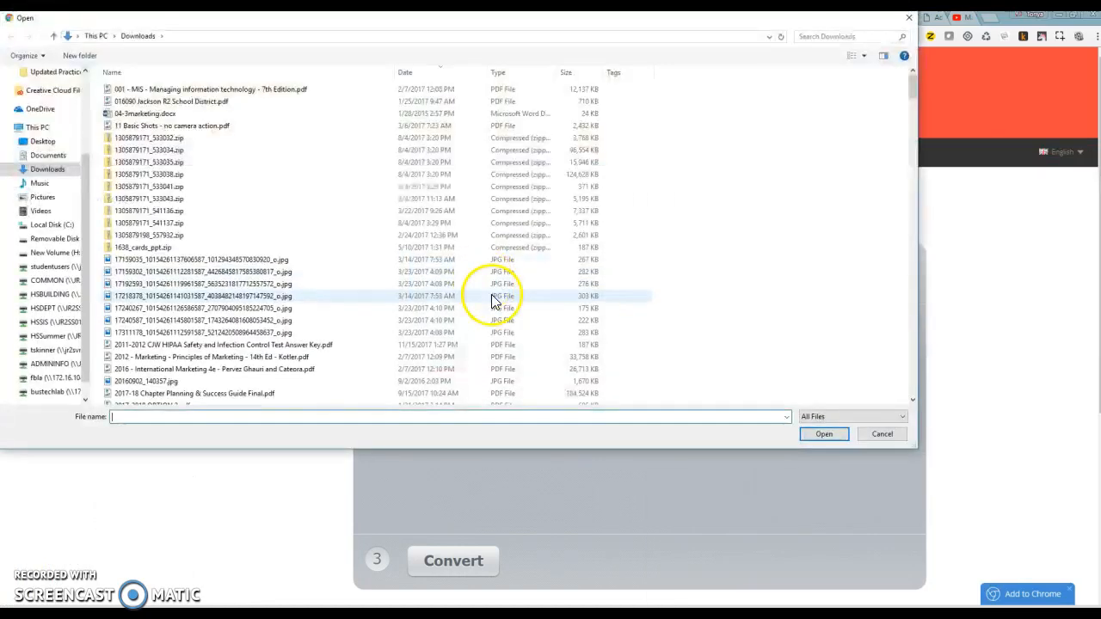
{"action": "left_click", "coordinate": [41, 211]}
{"action": "left_click", "coordinate": [42, 197]}
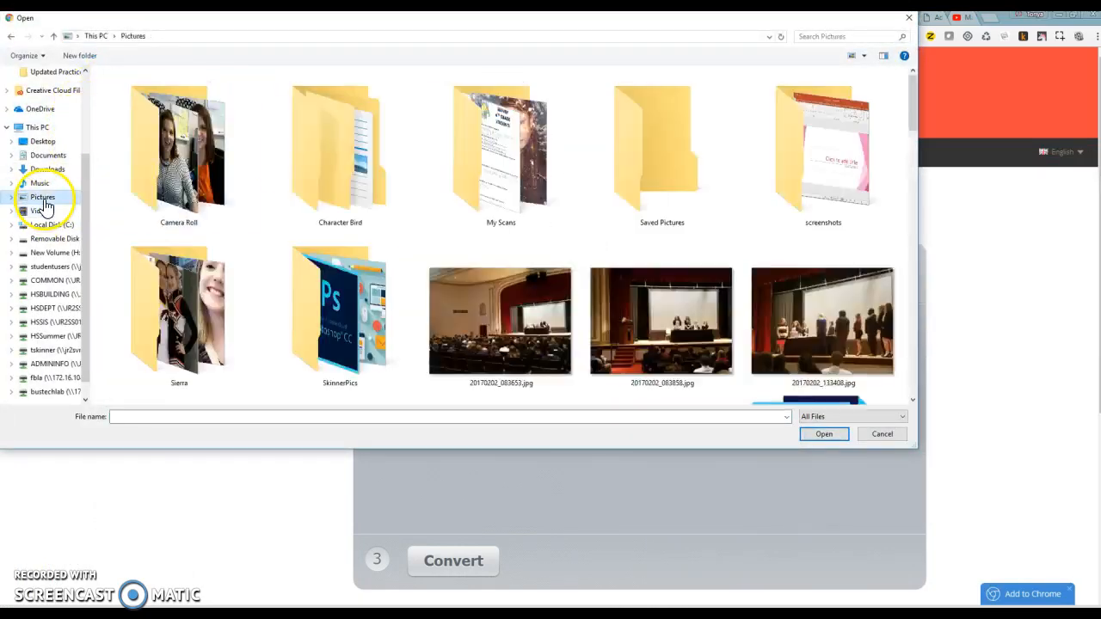
{"action": "double_click", "coordinate": [359, 192]}
{"action": "double_click", "coordinate": [204, 106]}
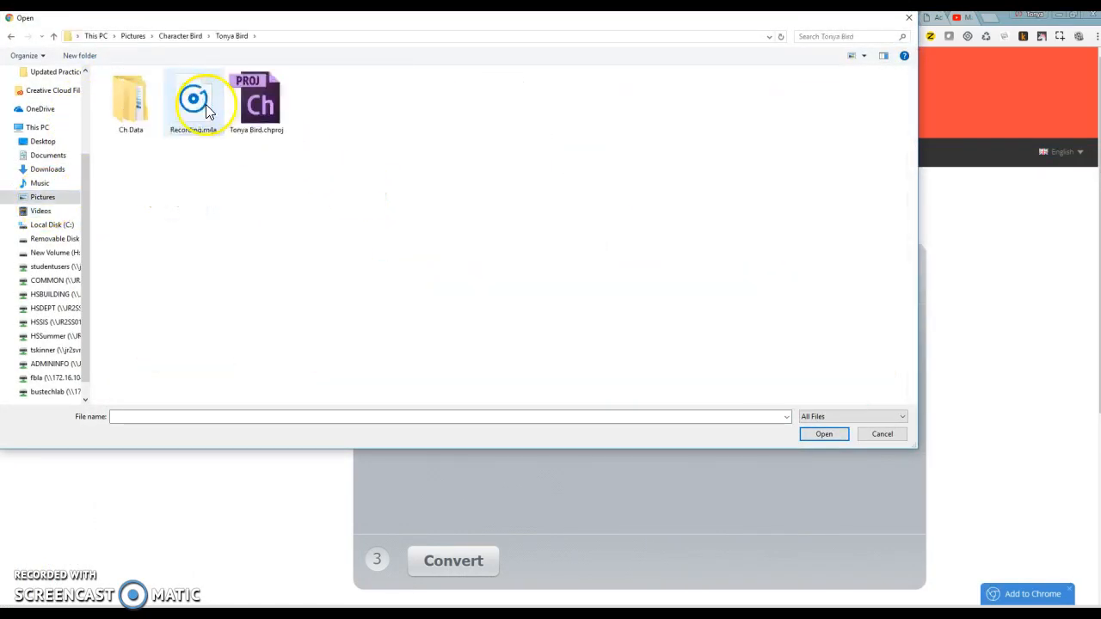
{"action": "double_click", "coordinate": [198, 114]}
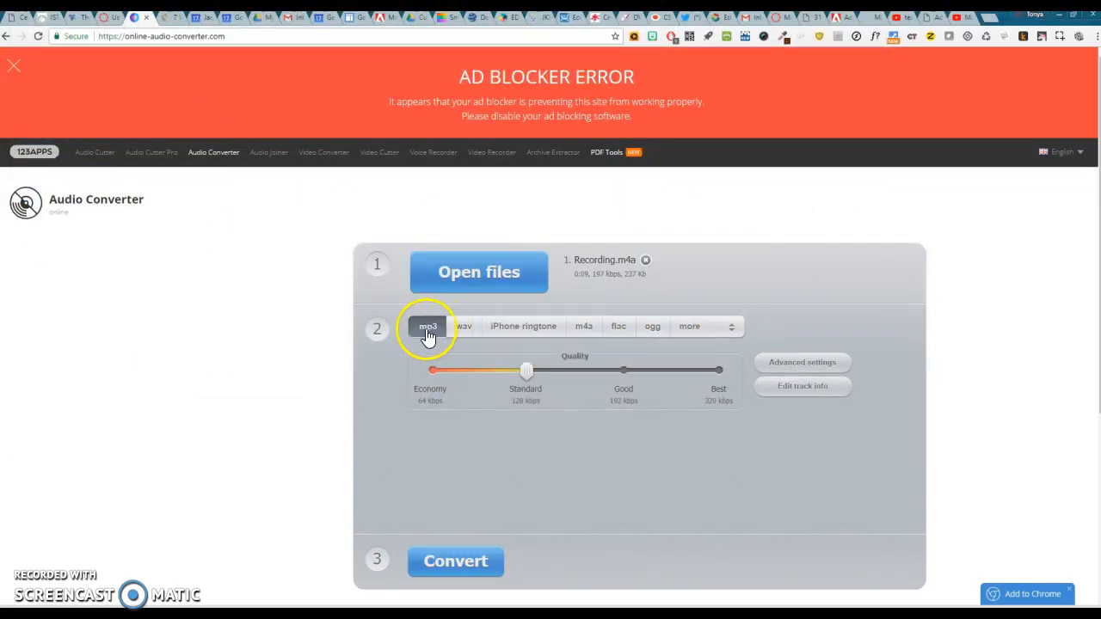
Choose wav as the output format and convert the recording.
{"action": "left_click", "coordinate": [473, 335]}
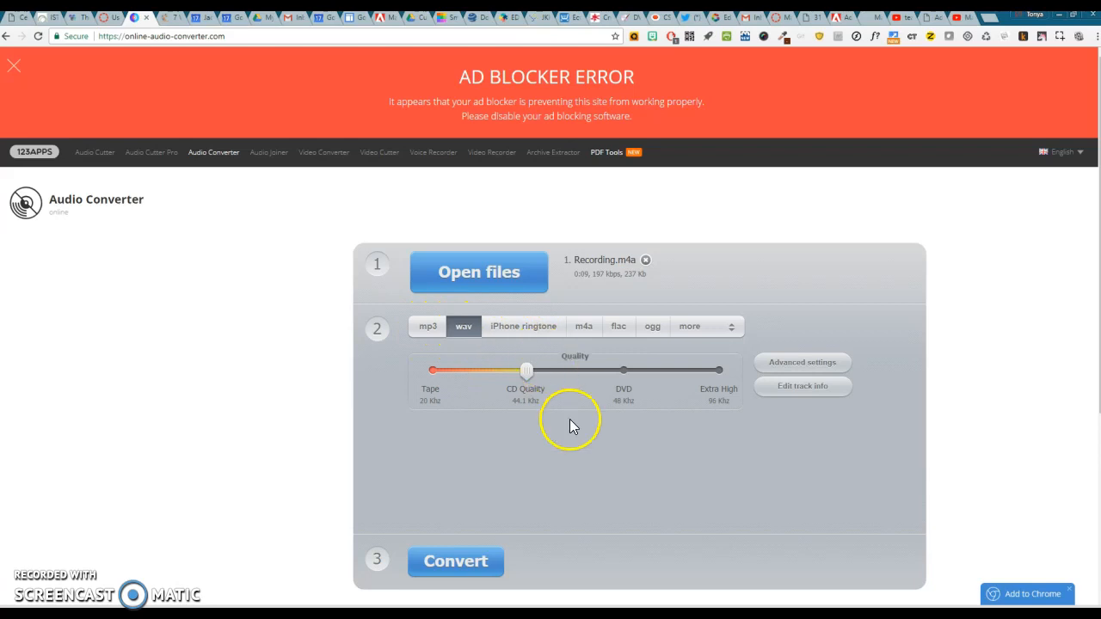
{"action": "scroll", "coordinate": [585, 439], "scroll_direction": "down", "scroll_amount": 1}
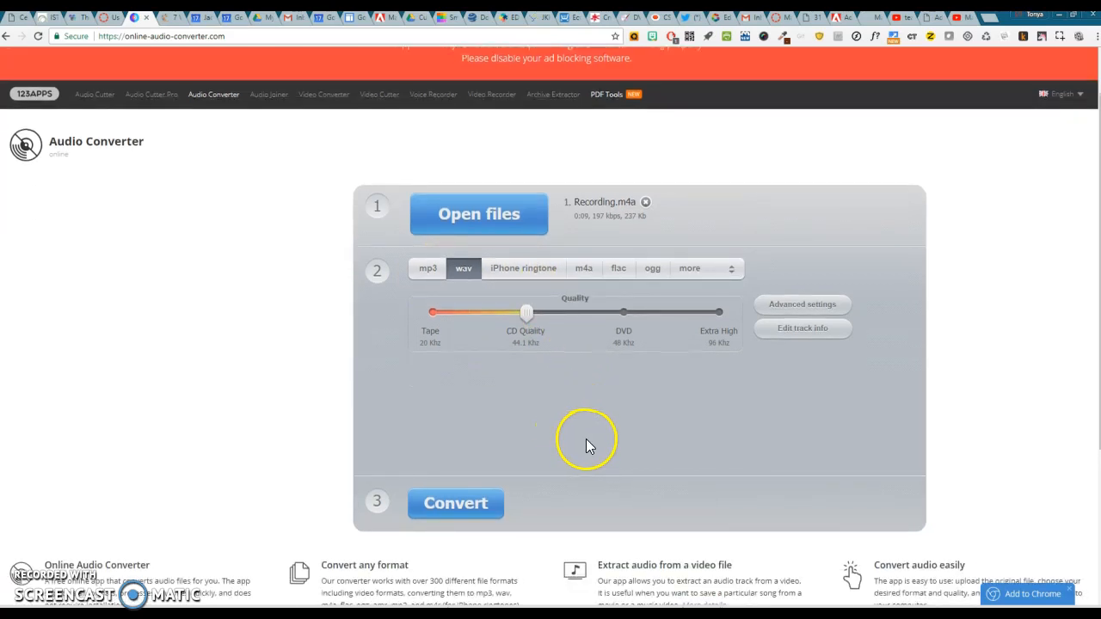
{"action": "left_click", "coordinate": [462, 515]}
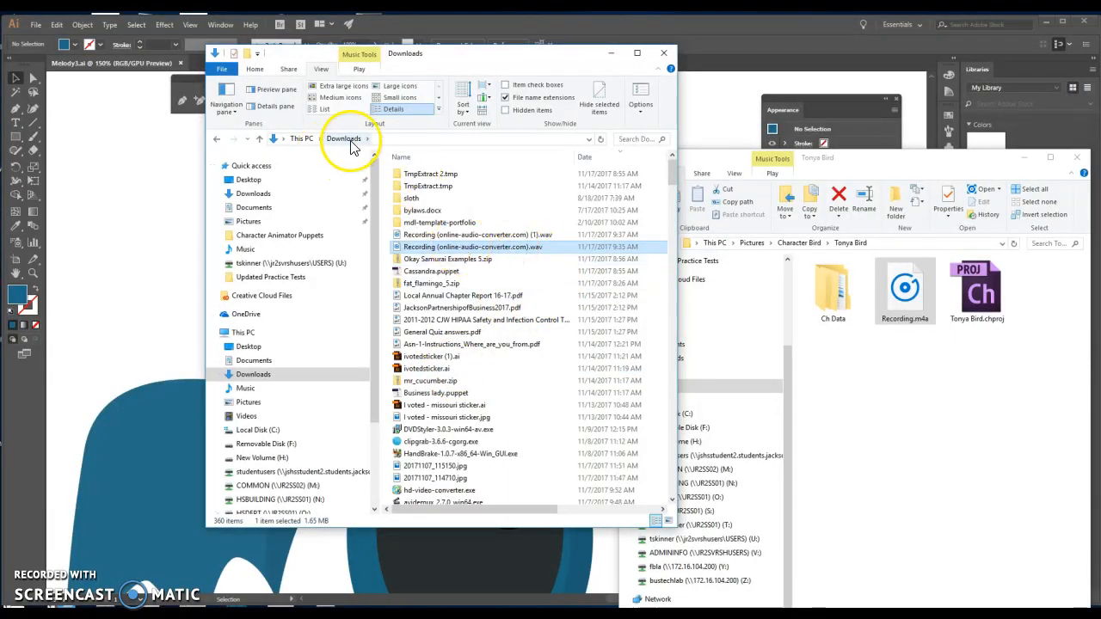
Move the converted WAV file from Downloads into the project folder, rename it talking.wav, and close the Downloads window.
{"action": "left_click_drag", "start_coordinate": [456, 245], "coordinate": [936, 389]}
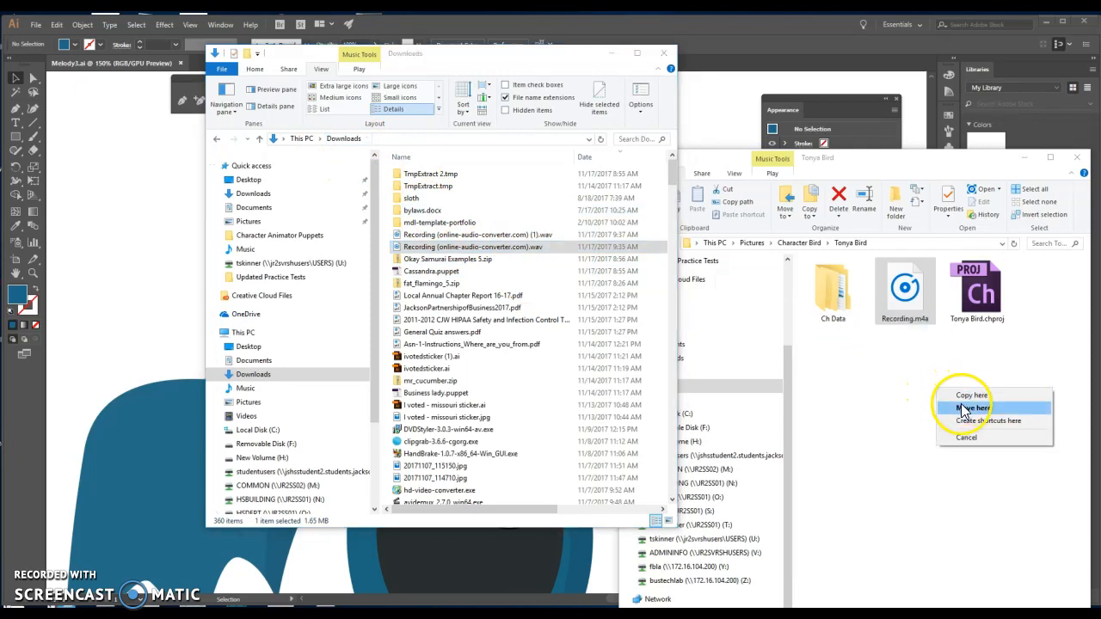
{"action": "left_click", "coordinate": [965, 410]}
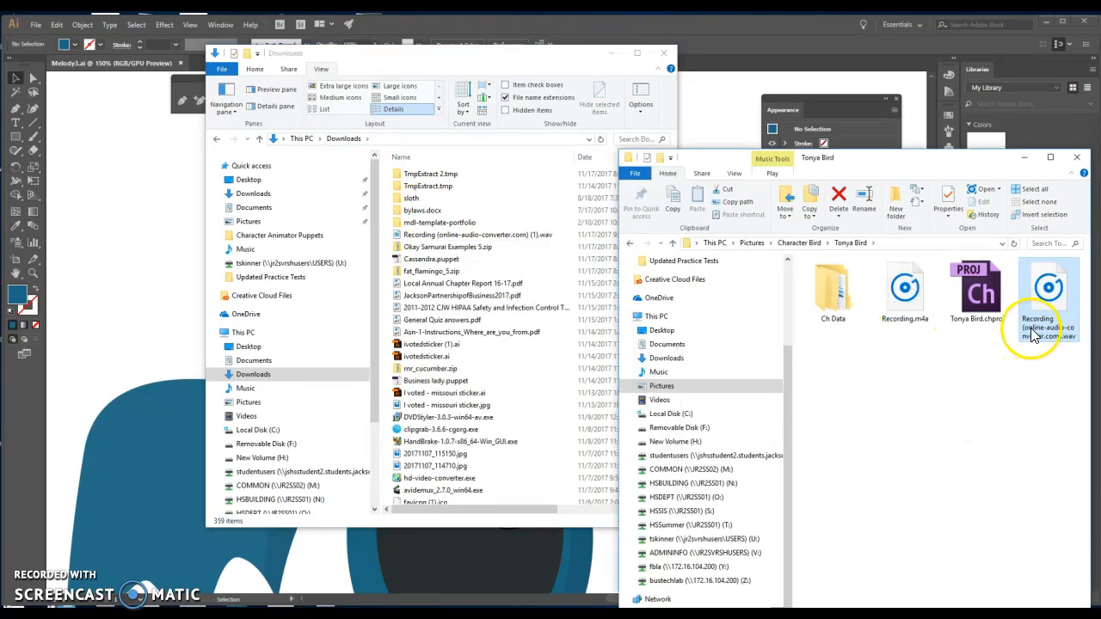
{"action": "left_click", "coordinate": [1031, 334]}
{"action": "type", "text": "talking"}
{"action": "key", "text": "Return"}
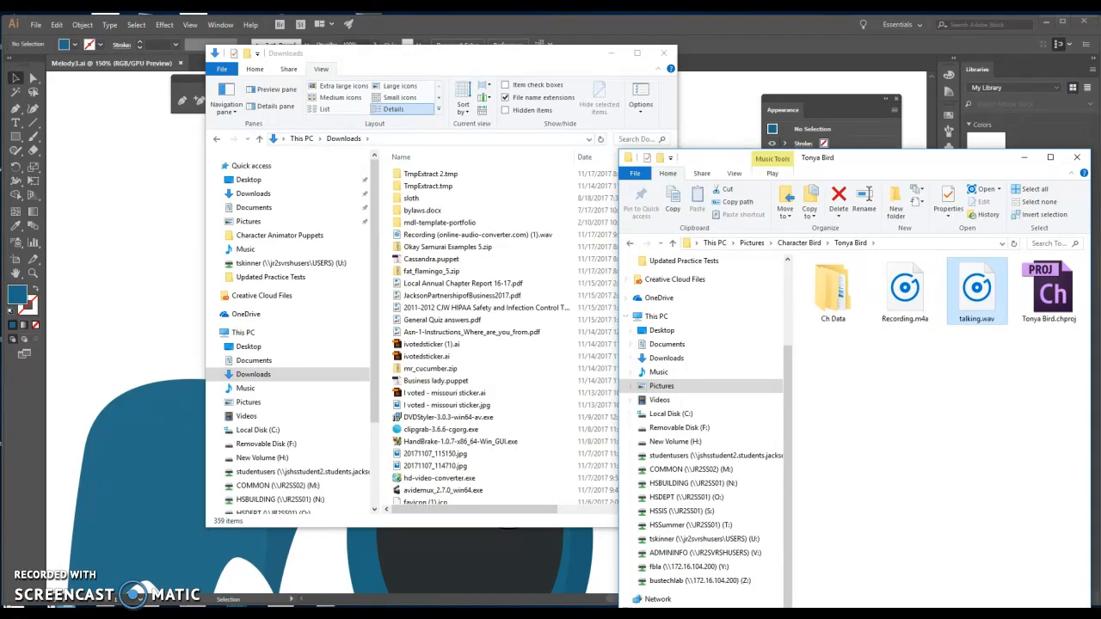
{"action": "left_click", "coordinate": [665, 53]}
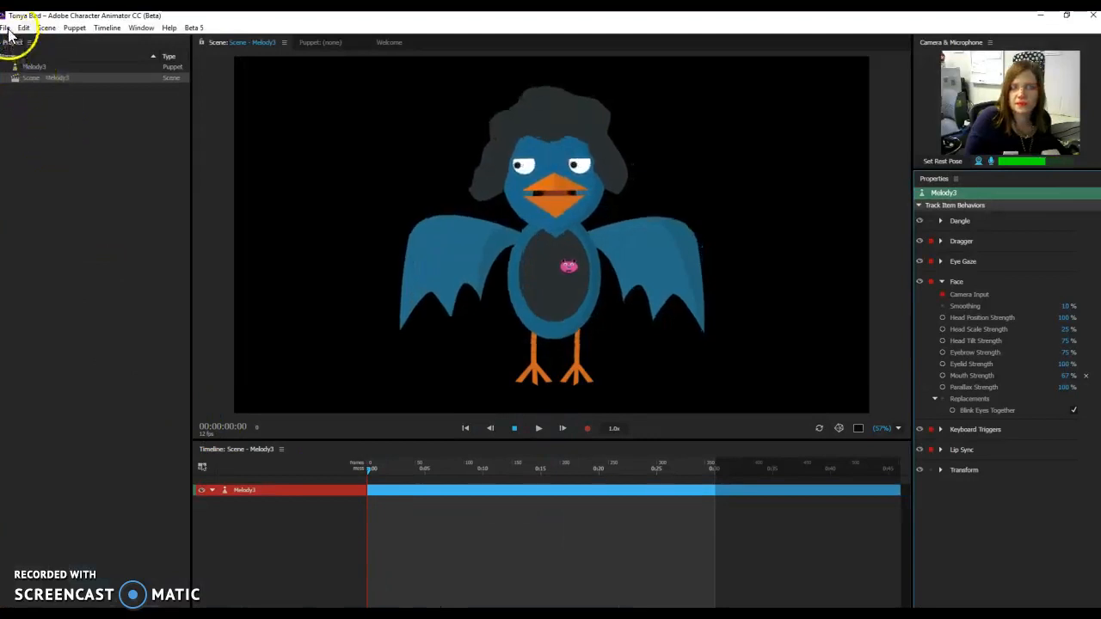
Import talking.wav from the project folder into the Character Animator project.
{"action": "left_click", "coordinate": [7, 29]}
{"action": "left_click", "coordinate": [33, 96]}
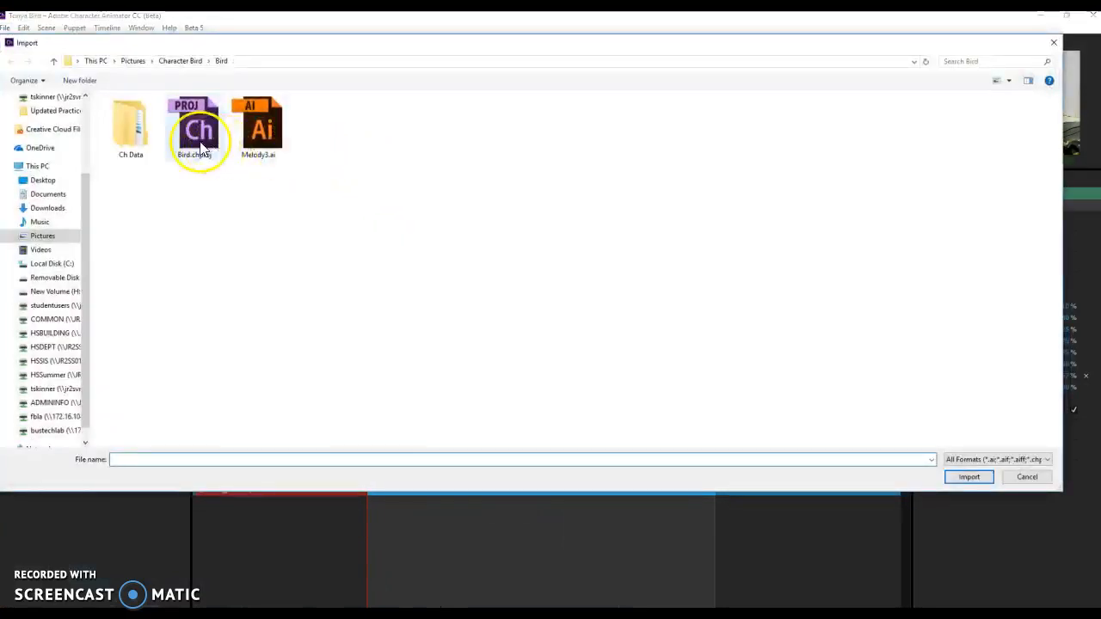
{"action": "left_click", "coordinate": [187, 62]}
{"action": "double_click", "coordinate": [183, 139]}
{"action": "double_click", "coordinate": [185, 141]}
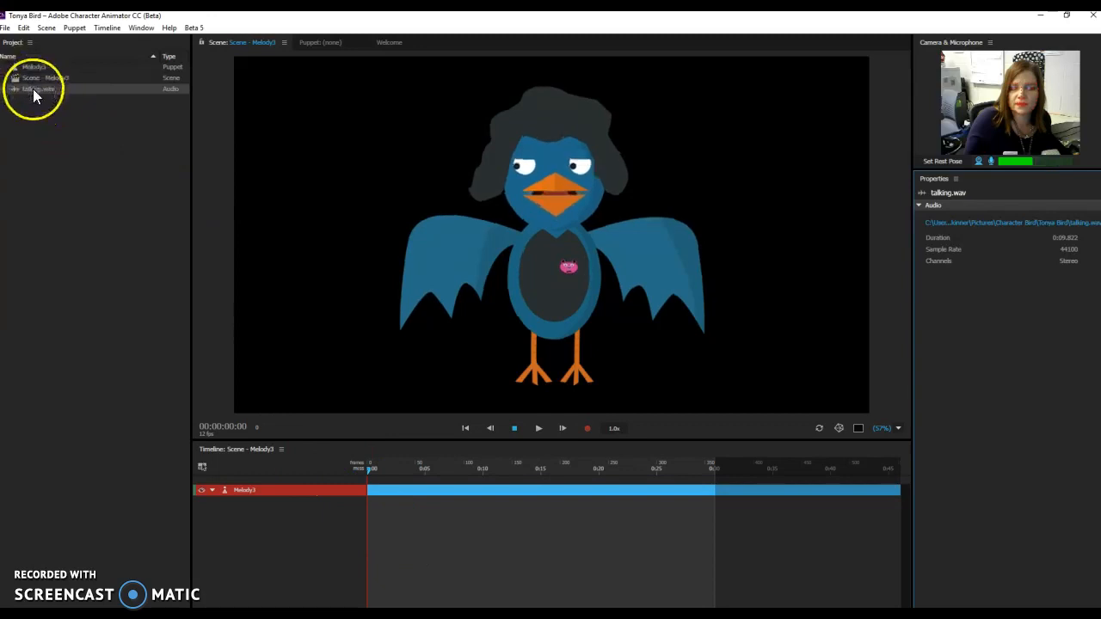
Add talking.wav to the Scene - Melody3 timeline and shift the clip to start at about 5 seconds.
{"action": "left_click_drag", "start_coordinate": [27, 91], "coordinate": [393, 524]}
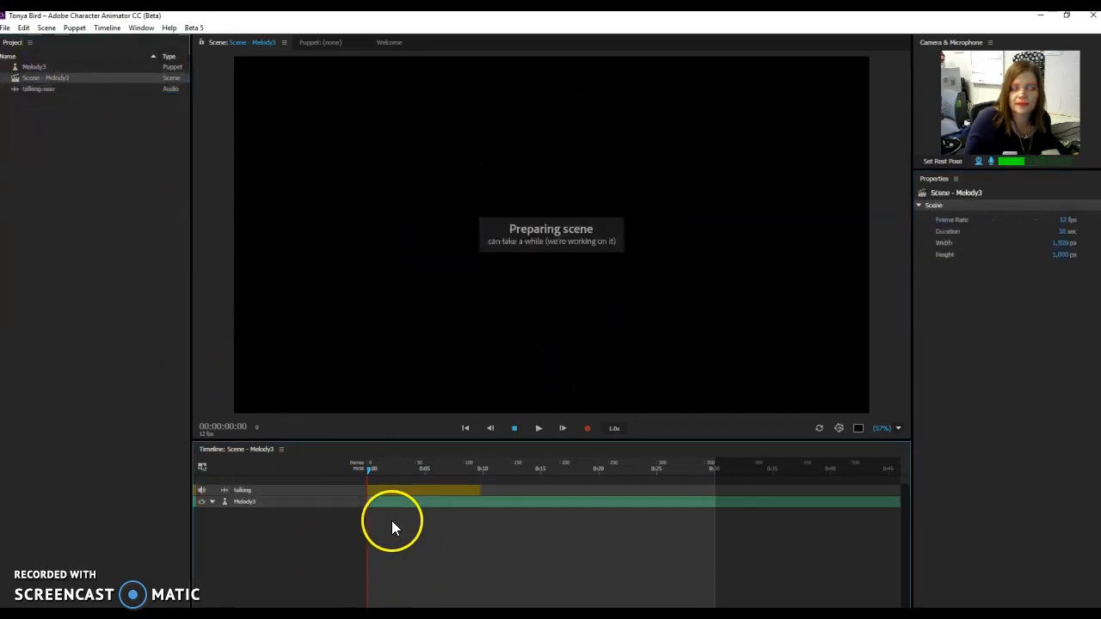
{"action": "left_click", "coordinate": [397, 469]}
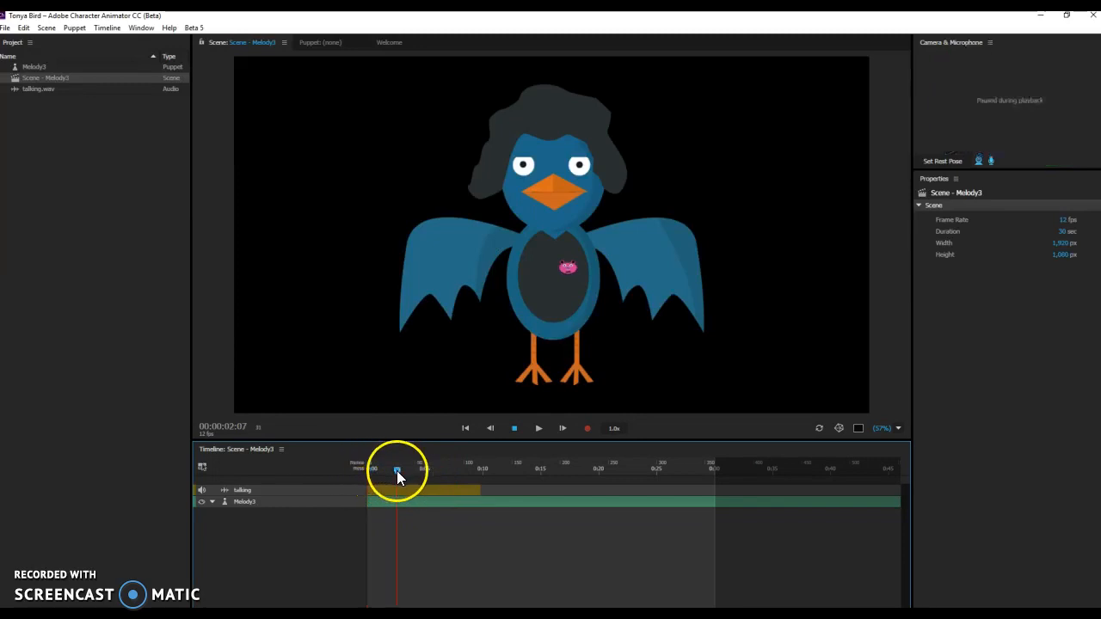
{"action": "left_click_drag", "start_coordinate": [413, 489], "coordinate": [471, 492]}
Scrub the playhead back and forth between the scene's start and the audio clip to check the clip's timing.
{"action": "left_click_drag", "start_coordinate": [395, 471], "coordinate": [435, 479]}
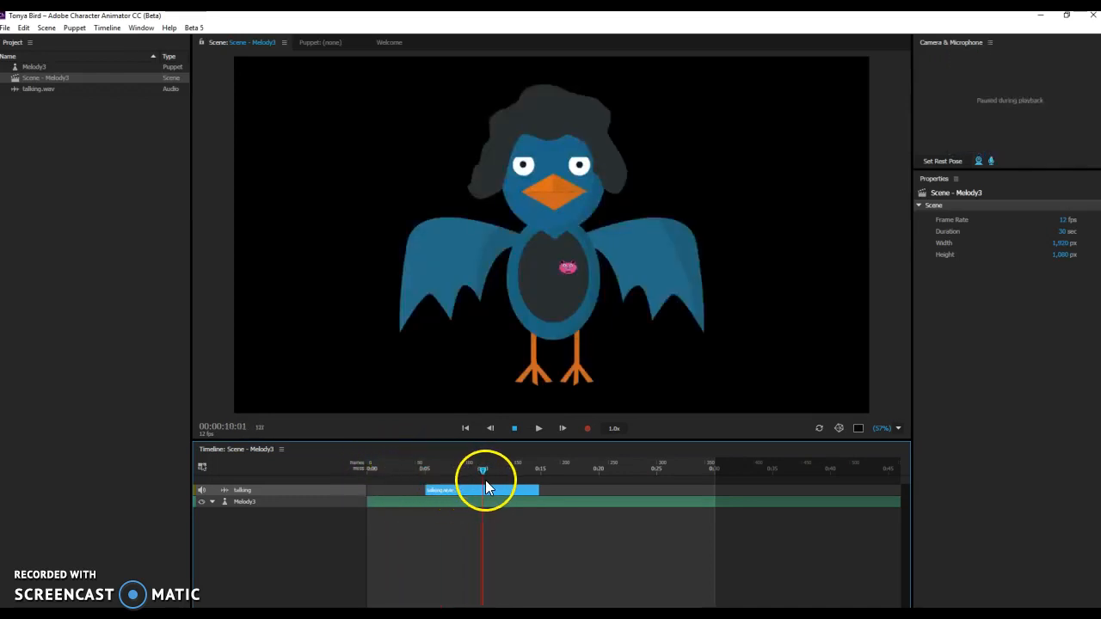
{"action": "left_click_drag", "start_coordinate": [500, 486], "coordinate": [369, 489]}
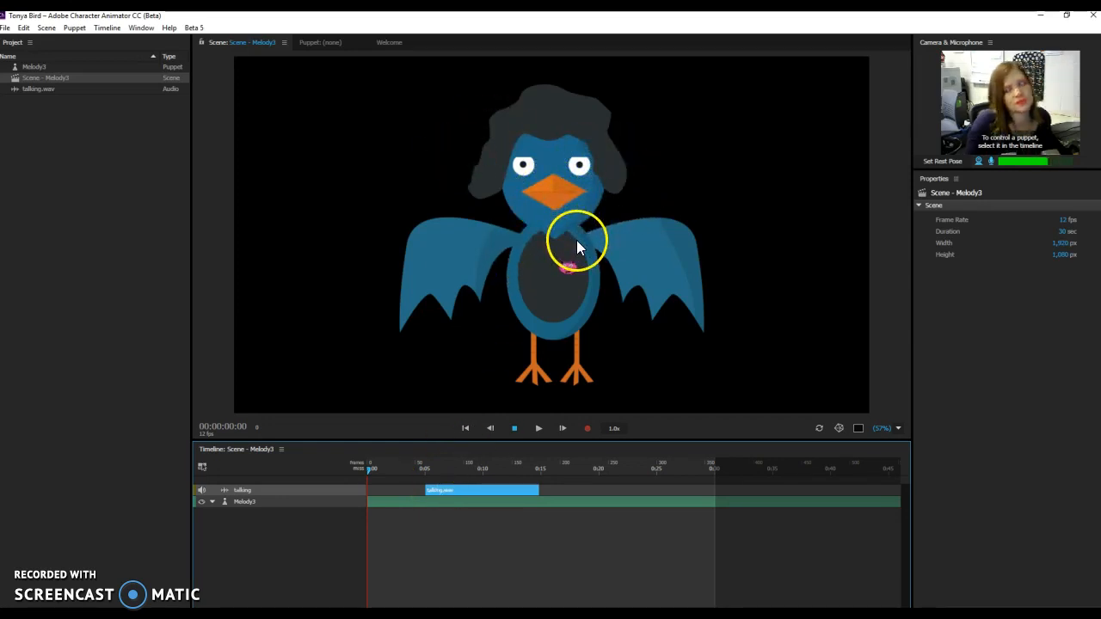
{"action": "left_click", "coordinate": [388, 468]}
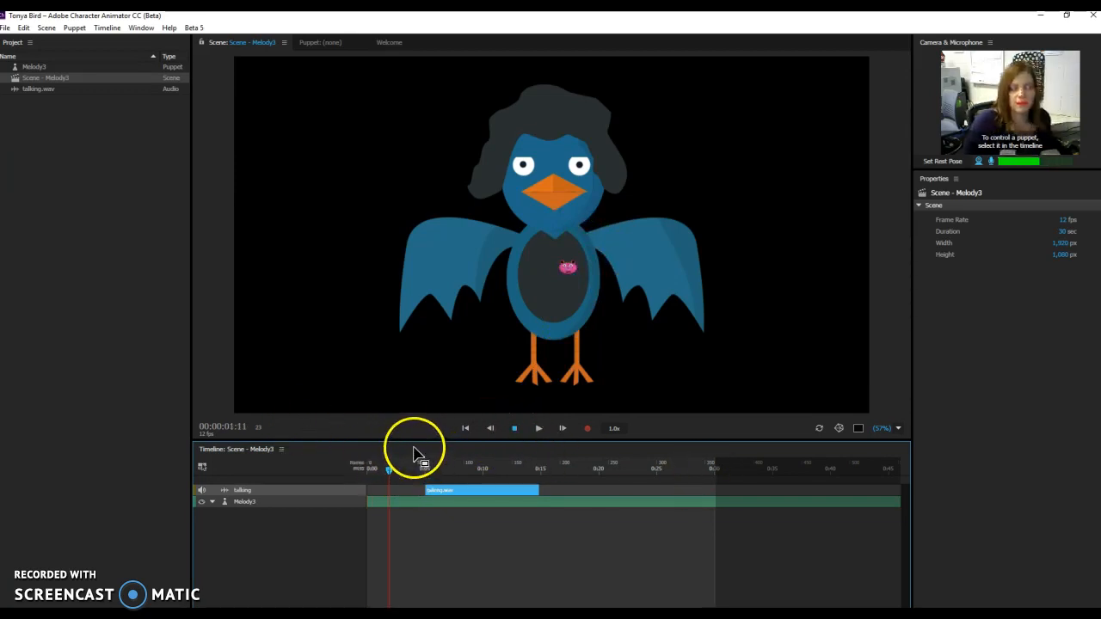
{"action": "left_click", "coordinate": [447, 467]}
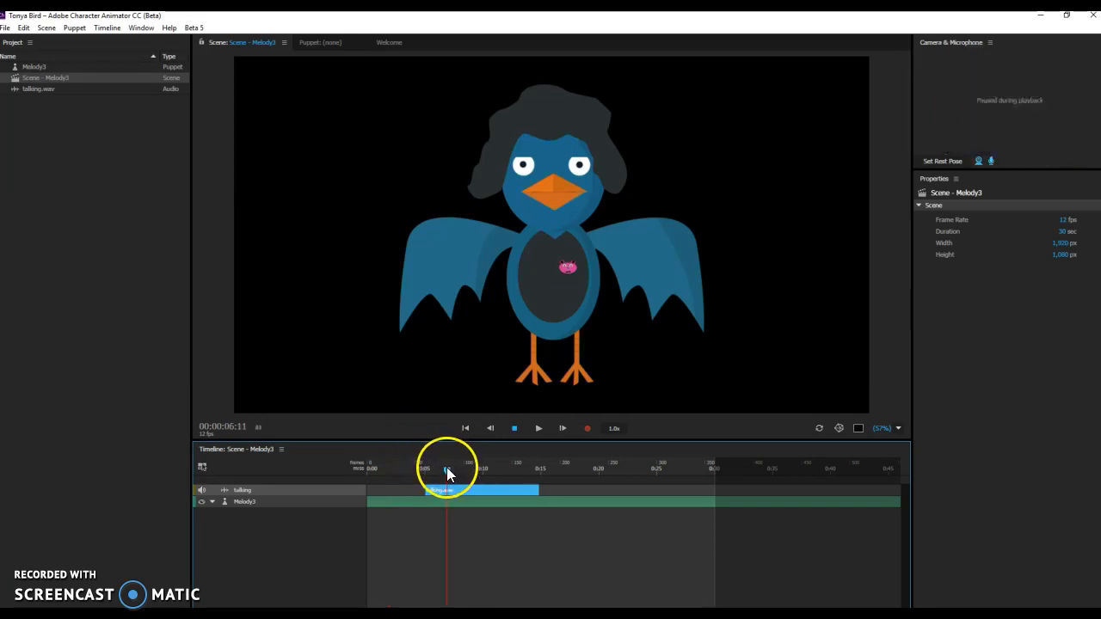
{"action": "left_click_drag", "start_coordinate": [414, 472], "coordinate": [451, 470]}
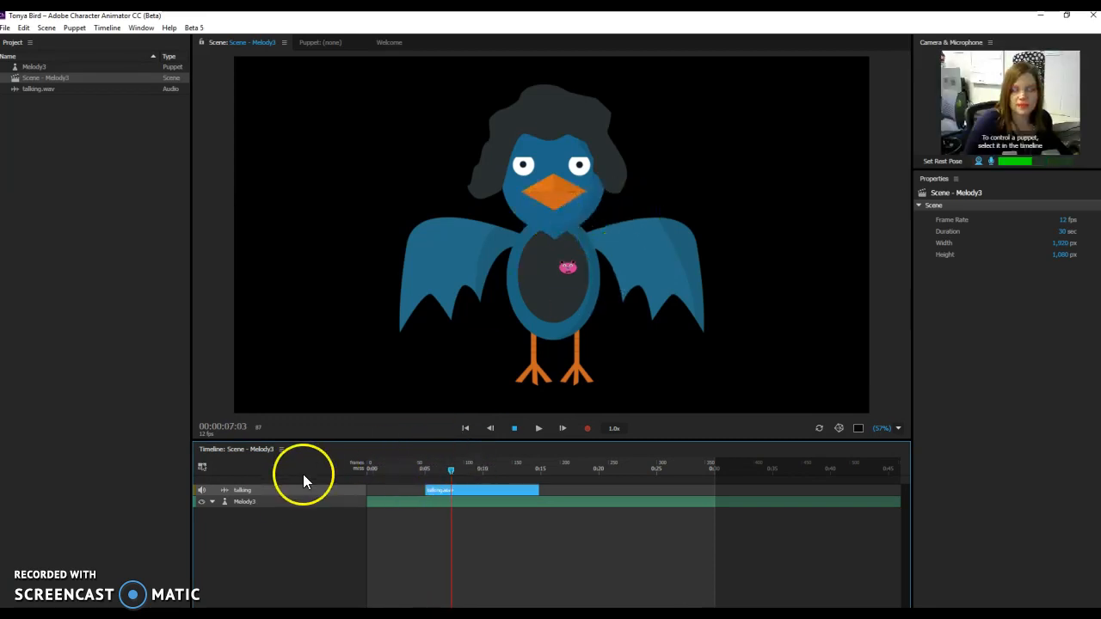
Select the Melody3 puppet track and return the playhead to the start of the scene.
{"action": "left_click", "coordinate": [277, 503]}
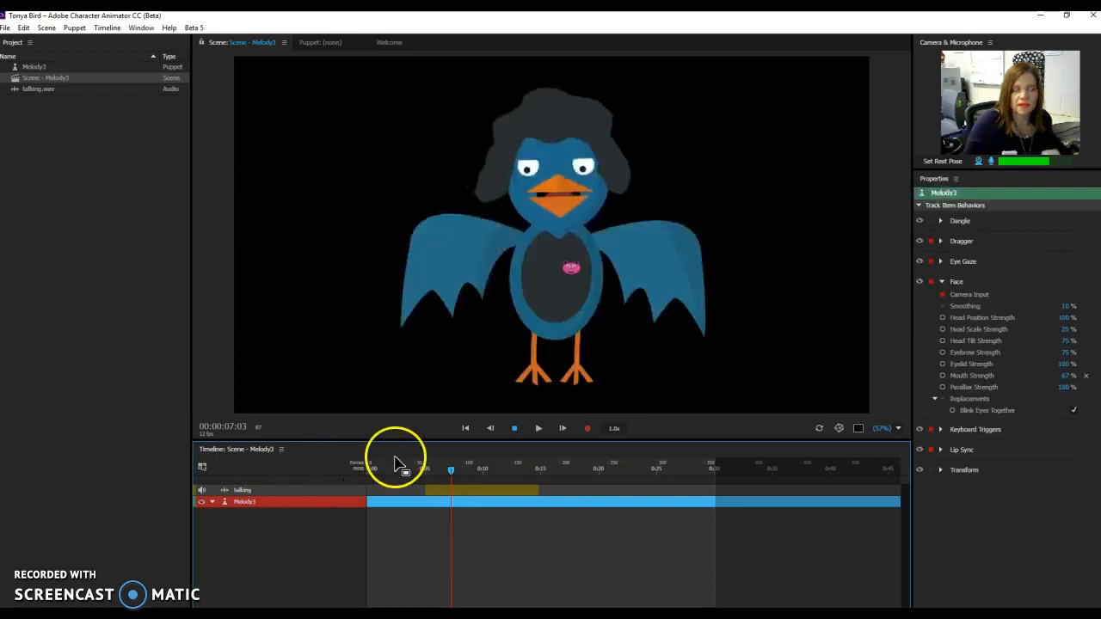
{"action": "left_click_drag", "start_coordinate": [449, 471], "coordinate": [373, 471]}
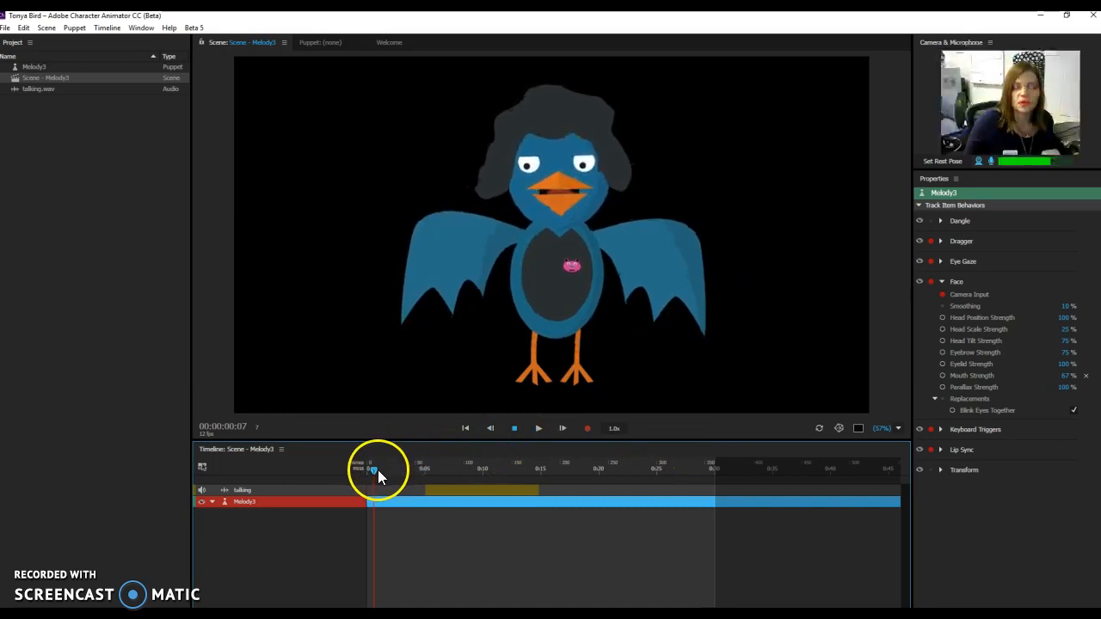
{"action": "left_click_drag", "start_coordinate": [377, 469], "coordinate": [368, 474]}
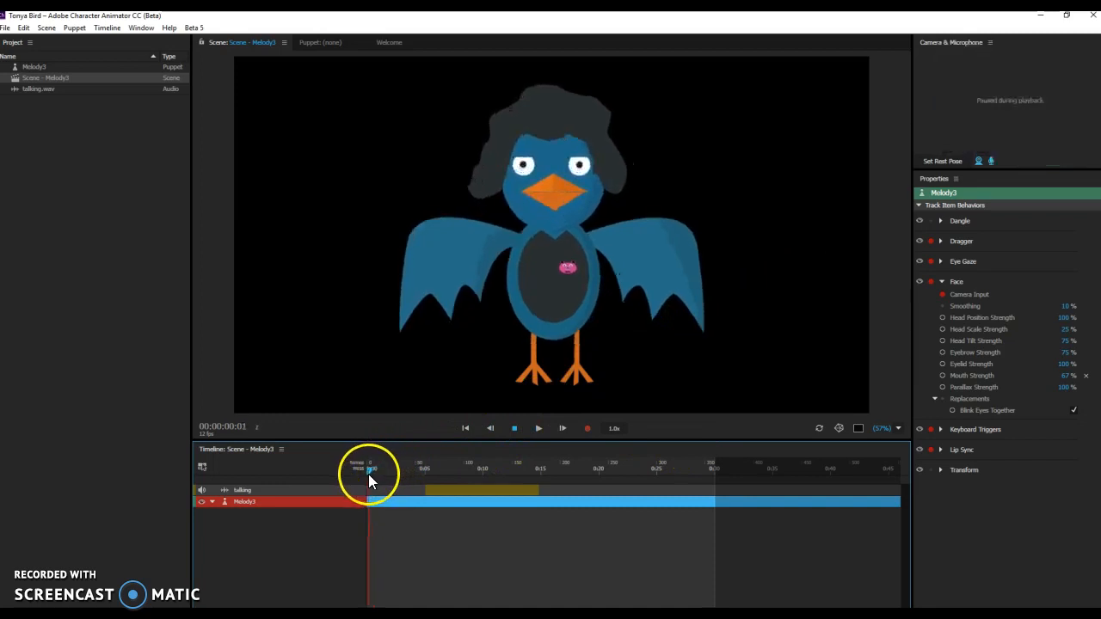
Turn off the microphone input so only the camera controls the puppet.
{"action": "left_click", "coordinate": [991, 161]}
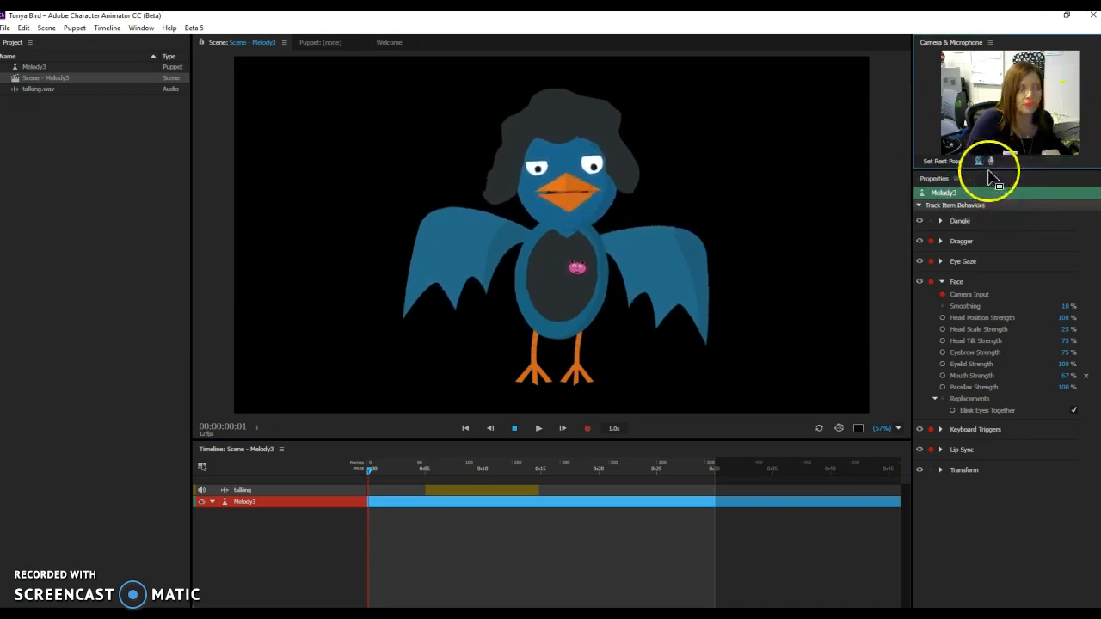
{"action": "left_click", "coordinate": [991, 160]}
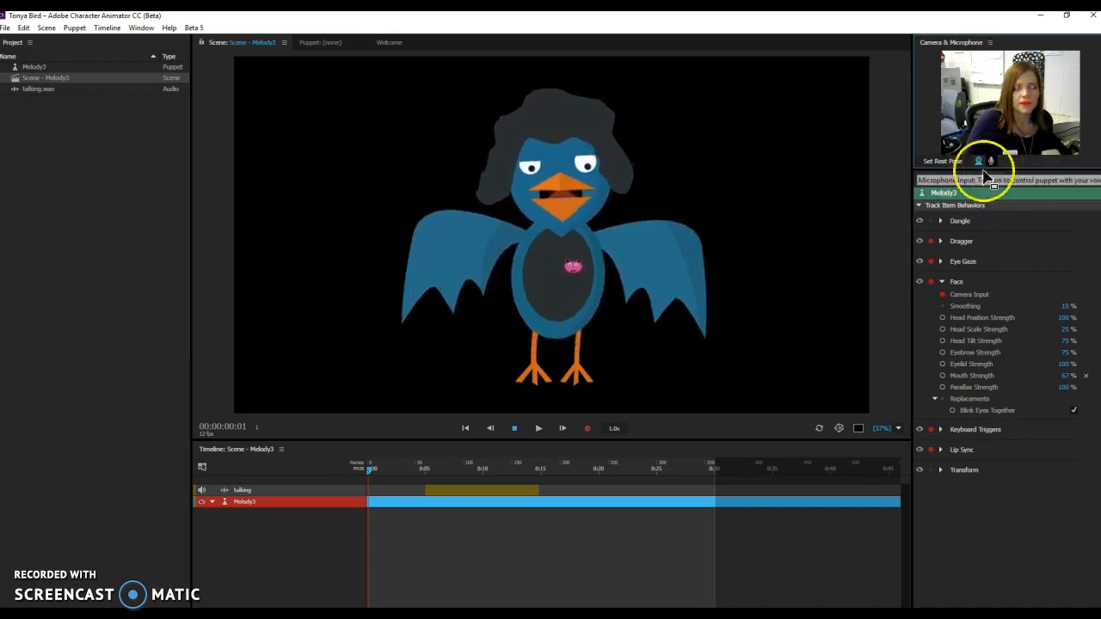
{"action": "left_click", "coordinate": [633, 487]}
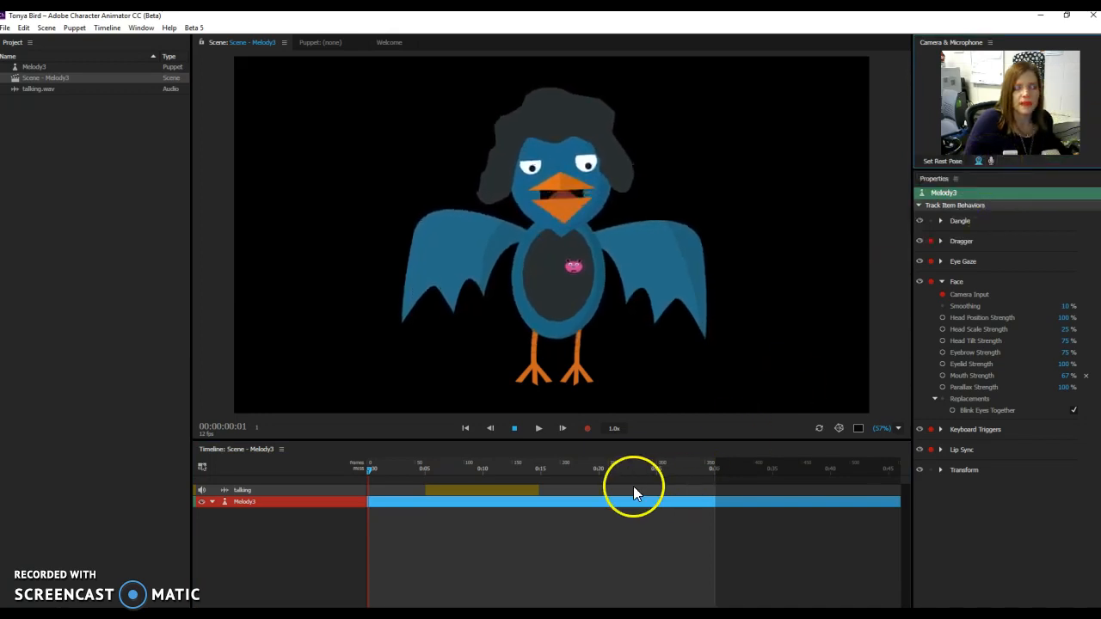
Record a camera performance of about 20 seconds for Melody3, stop it, and move the playhead just past the take's end.
{"action": "left_click", "coordinate": [586, 429]}
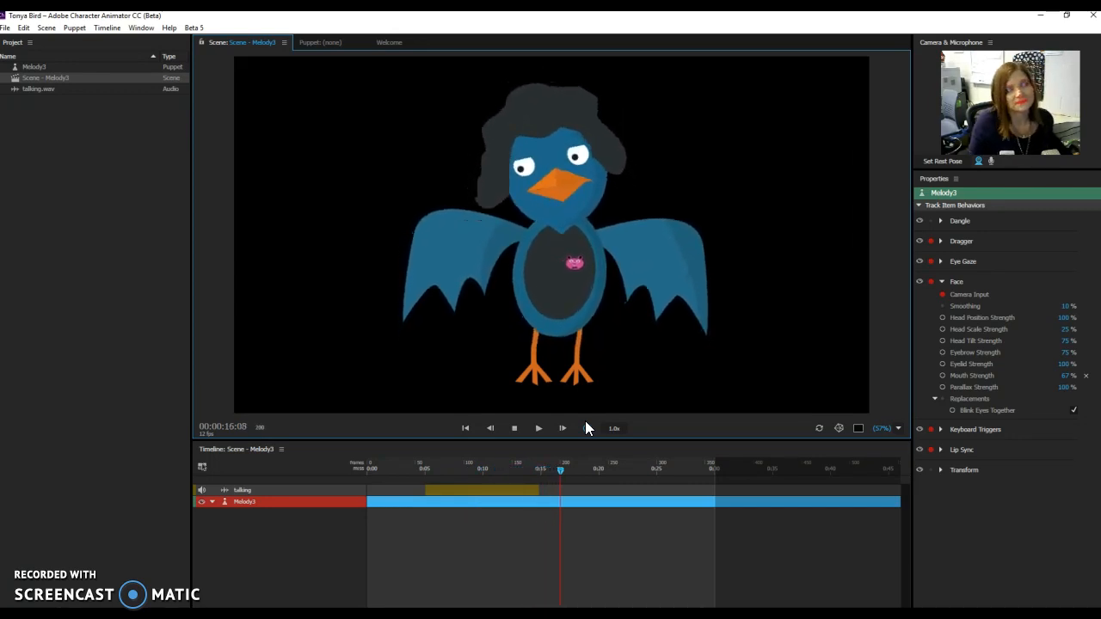
{"action": "left_click", "coordinate": [515, 427]}
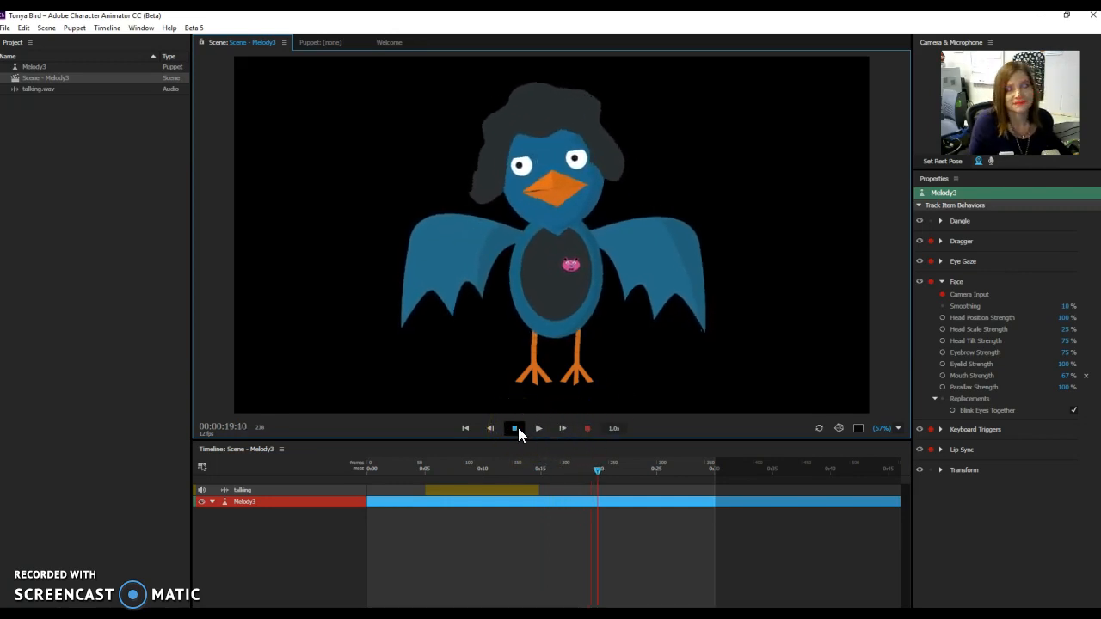
{"action": "left_click", "coordinate": [625, 479]}
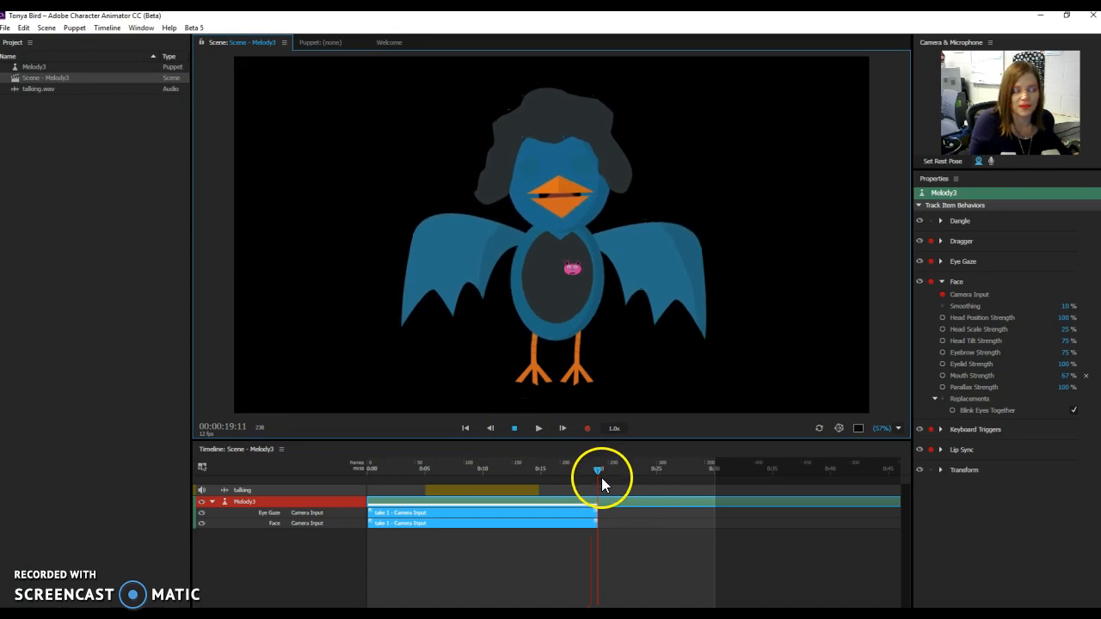
{"action": "left_click", "coordinate": [606, 472]}
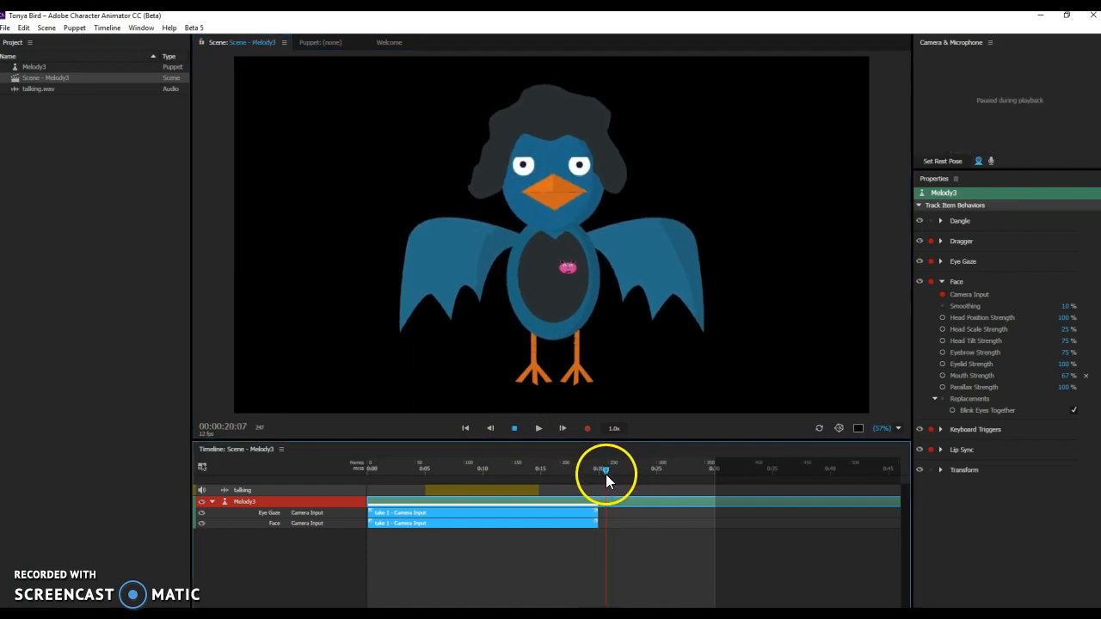
Scrub through the recorded Melody3 take to review it and park the playhead at 5 seconds, where the talking clip starts.
{"action": "left_click", "coordinate": [688, 472]}
{"action": "left_click_drag", "start_coordinate": [688, 473], "coordinate": [574, 476]}
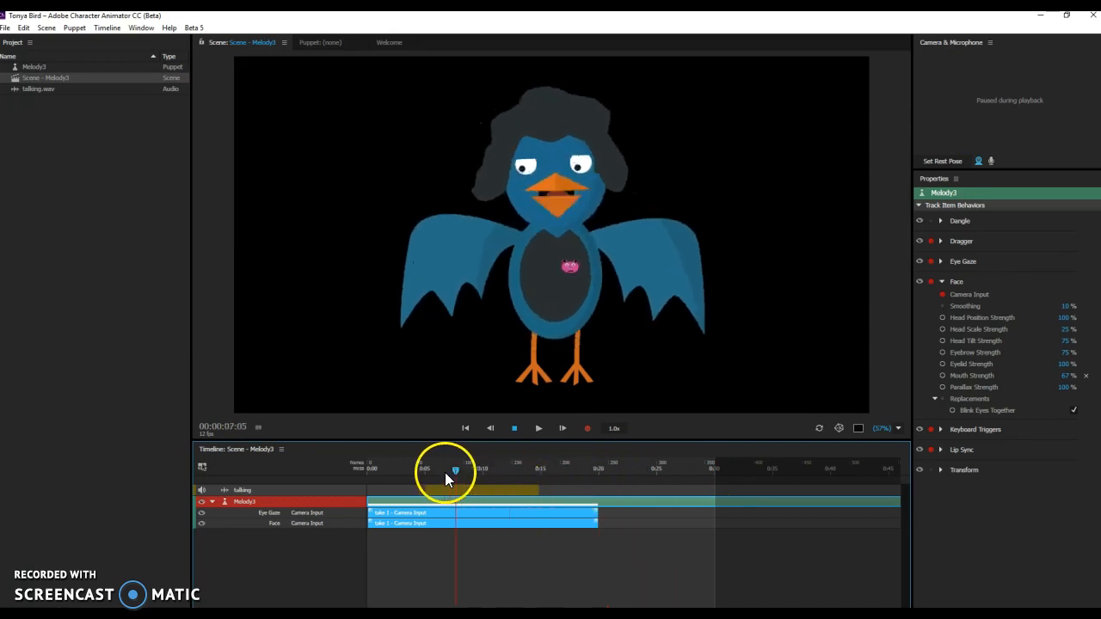
{"action": "left_click_drag", "start_coordinate": [362, 467], "coordinate": [384, 464]}
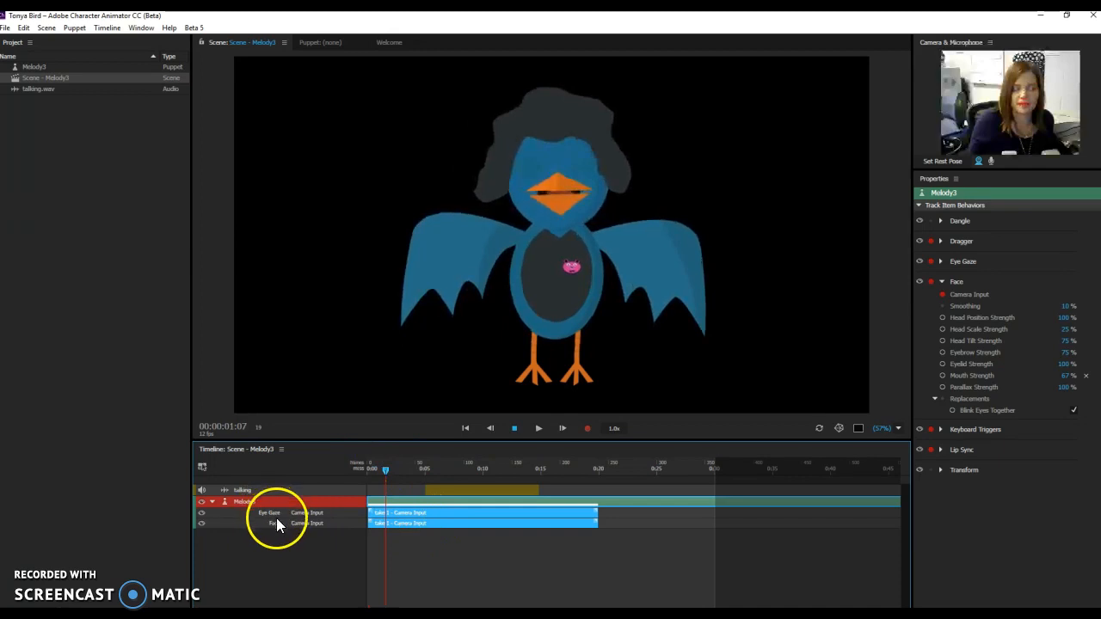
{"action": "left_click_drag", "start_coordinate": [386, 470], "coordinate": [431, 469]}
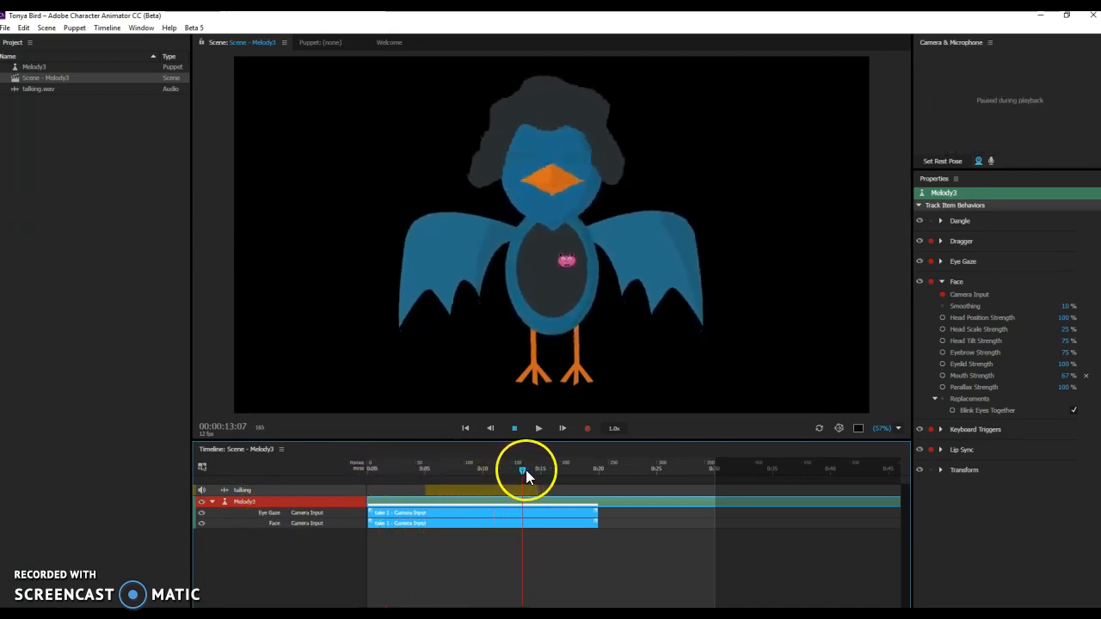
{"action": "left_click_drag", "start_coordinate": [542, 470], "coordinate": [497, 475]}
{"action": "mouse_move", "coordinate": [418, 481]}
{"action": "left_mouse_down"}
{"action": "mouse_move", "coordinate": [367, 482]}
{"action": "mouse_move", "coordinate": [470, 472]}
{"action": "mouse_move", "coordinate": [425, 477]}
{"action": "left_mouse_up"}
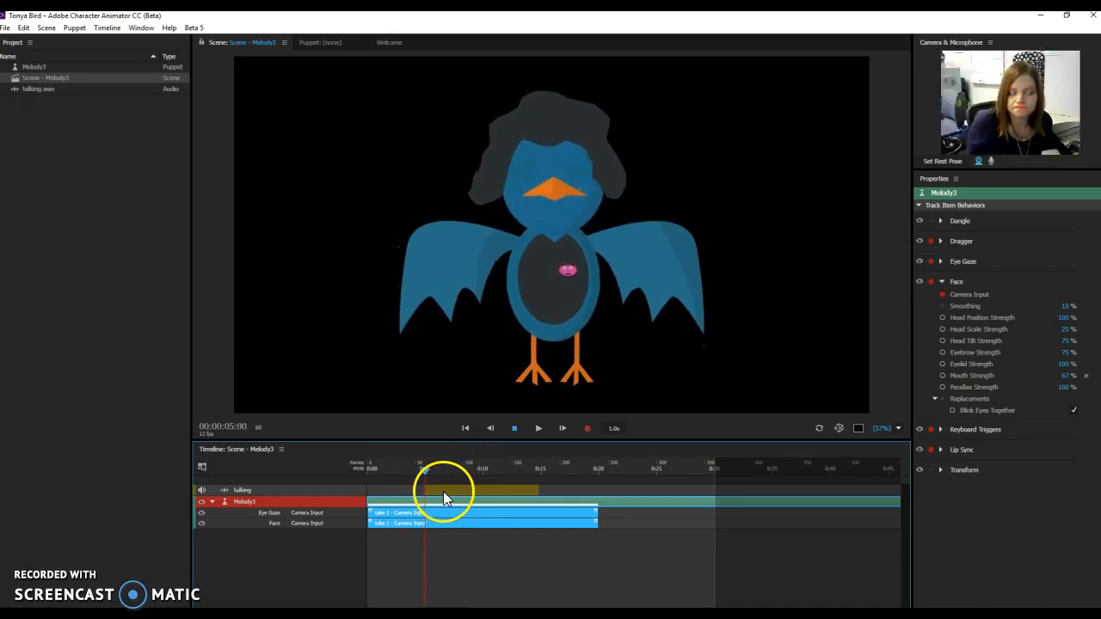
Select the Melody3 track together with the talking.wav clip and compute the puppet's lip sync from the scene audio.
{"action": "left_click", "coordinate": [443, 491]}
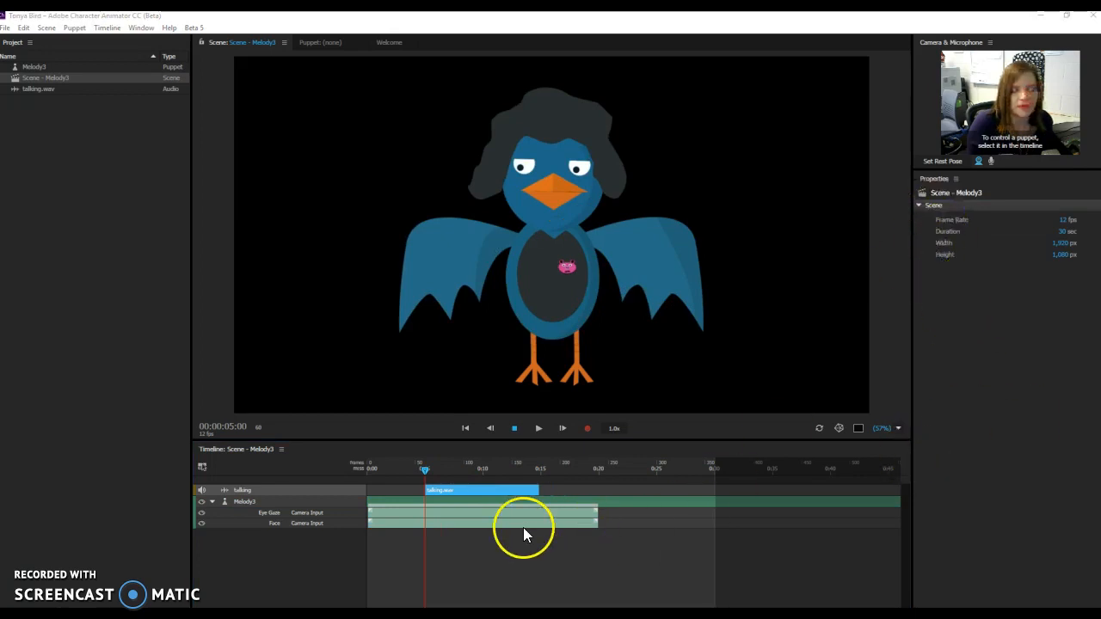
{"action": "left_click", "coordinate": [415, 502]}
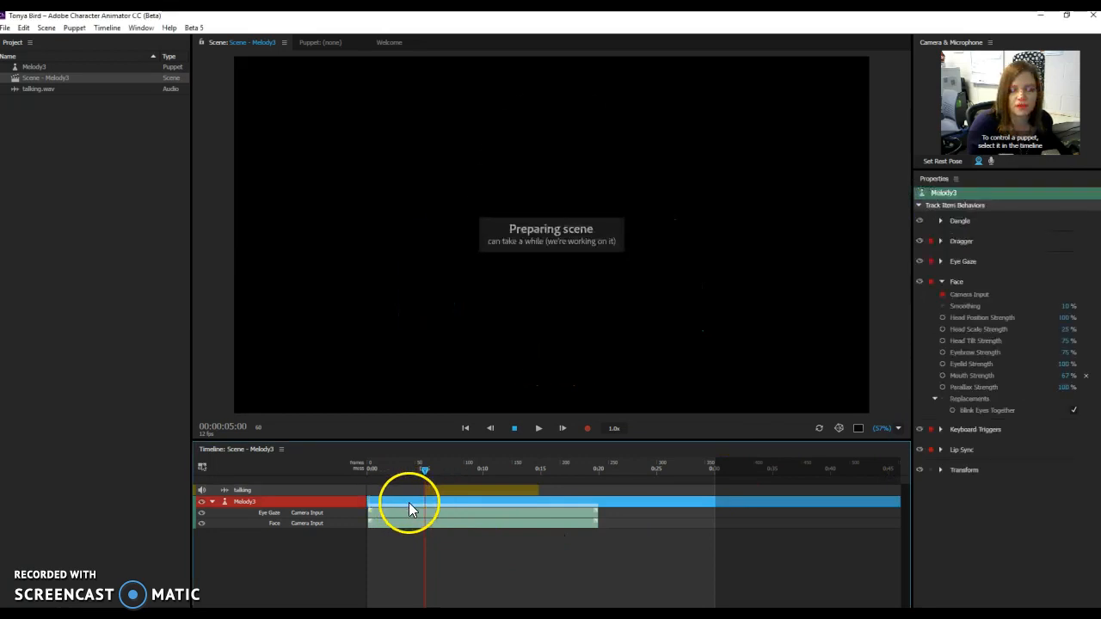
{"action": "left_click", "coordinate": [943, 451]}
{"action": "left_click", "coordinate": [941, 450]}
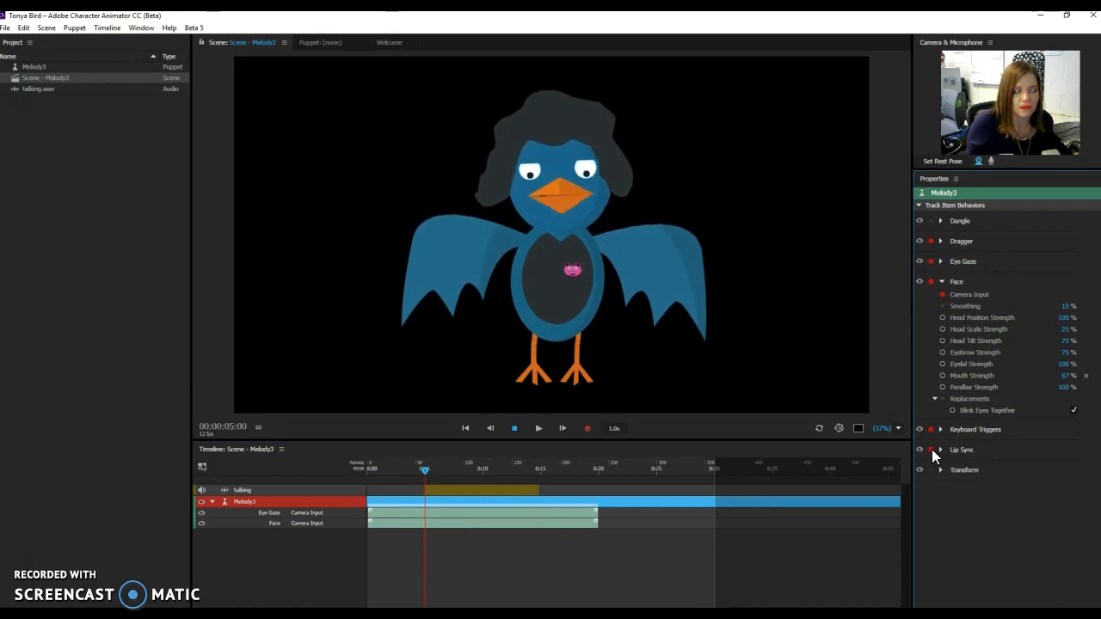
{"action": "left_click", "coordinate": [453, 490]}
{"action": "left_click", "coordinate": [454, 493]}
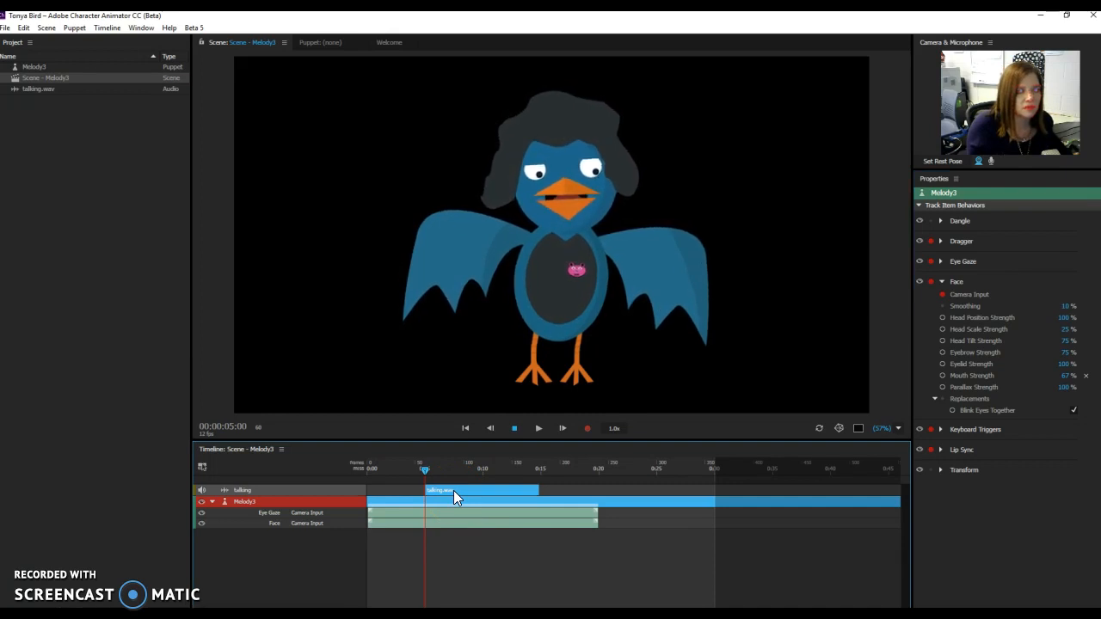
{"action": "left_click", "coordinate": [107, 28]}
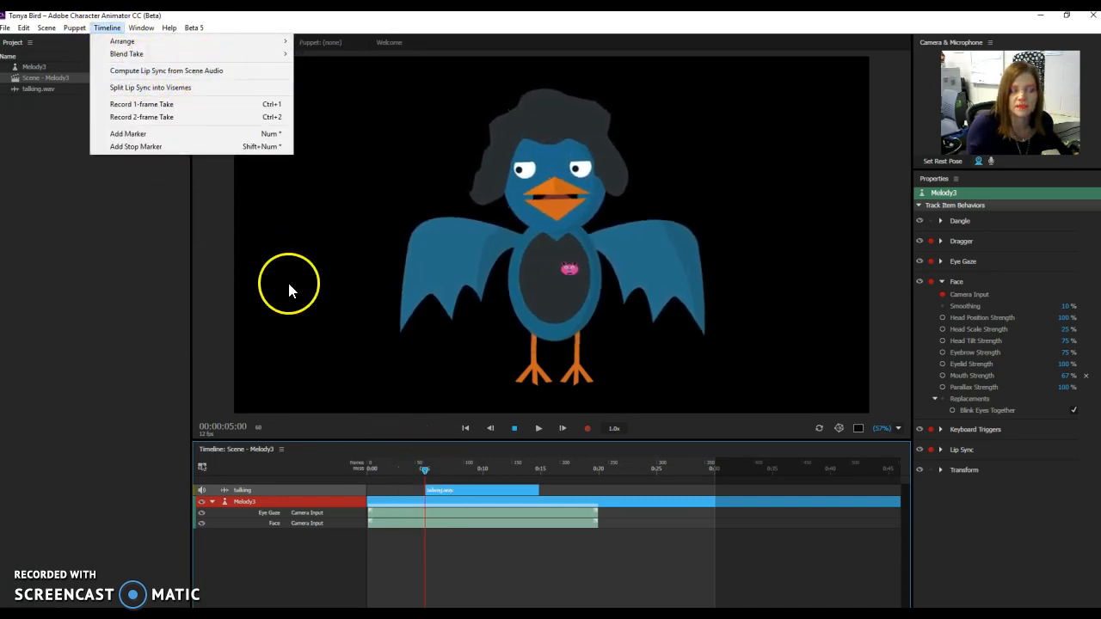
{"action": "left_click", "coordinate": [178, 71]}
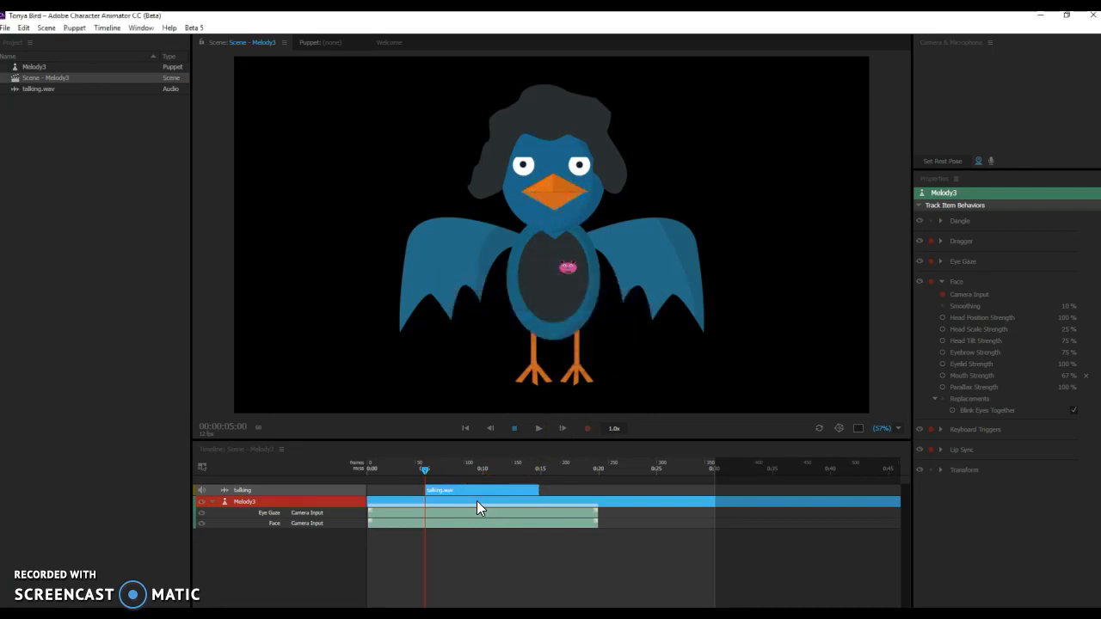
Play the scene from the start to check the lip sync against the audio, stopping shortly after the talking clip ends.
{"action": "left_click", "coordinate": [438, 475]}
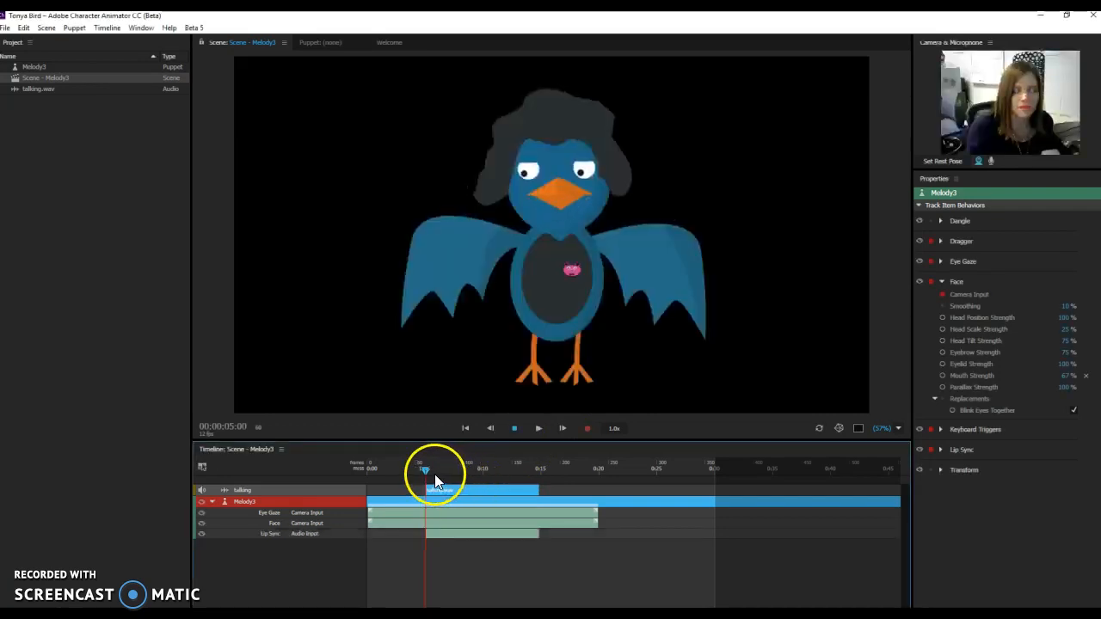
{"action": "left_click", "coordinate": [374, 470]}
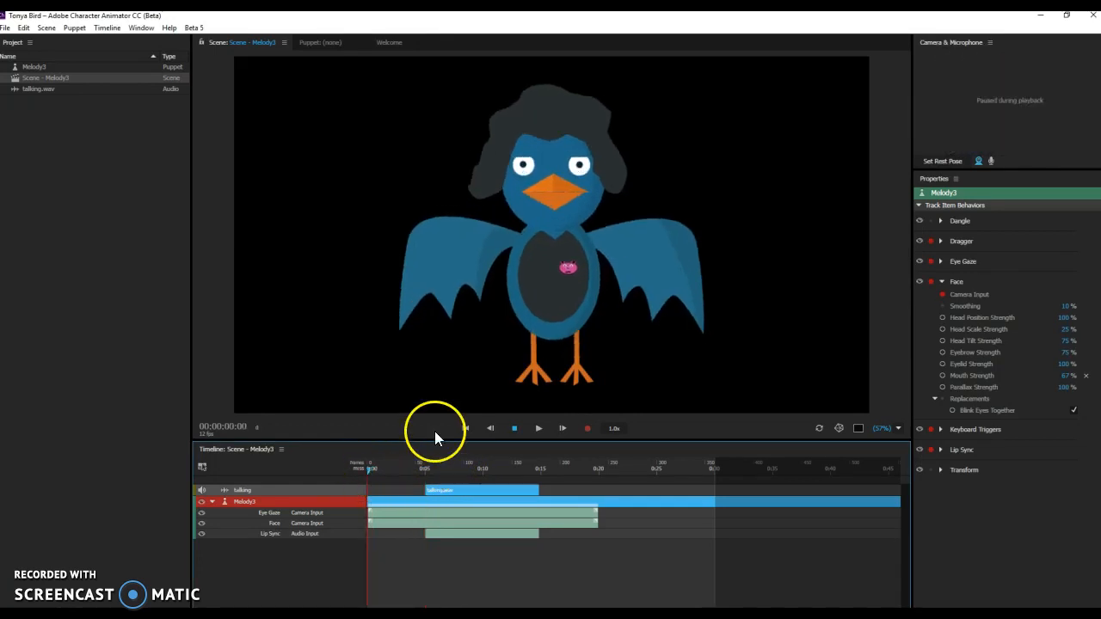
{"action": "left_click", "coordinate": [537, 429]}
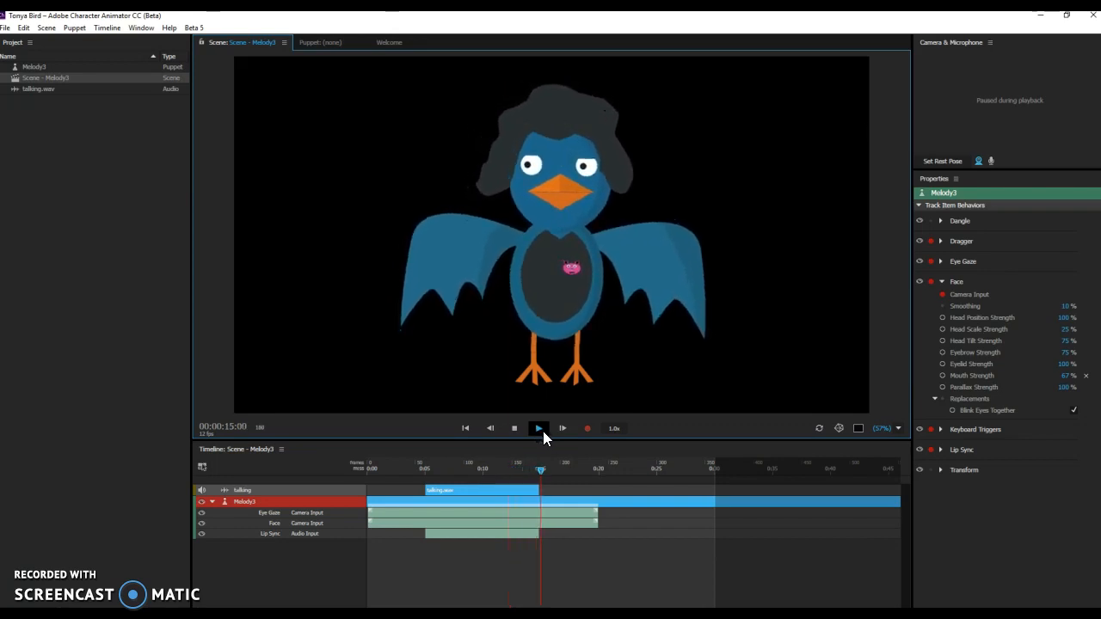
{"action": "left_click", "coordinate": [520, 431]}
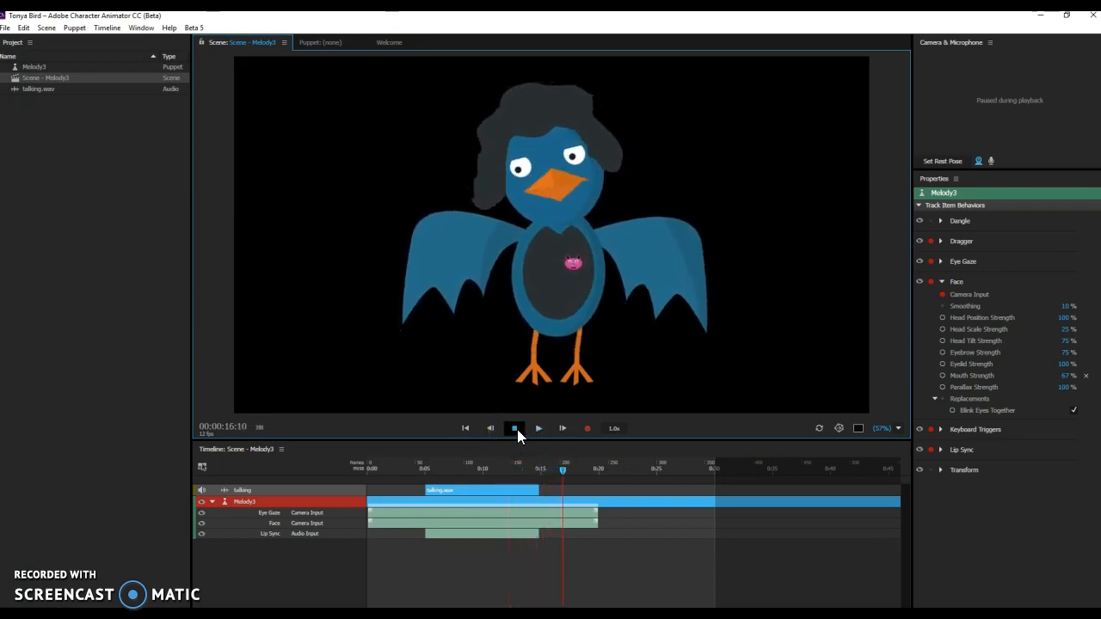
Scrub the playhead back across the lip-synced section to about 3 seconds to review the animation.
{"action": "left_click", "coordinate": [564, 470]}
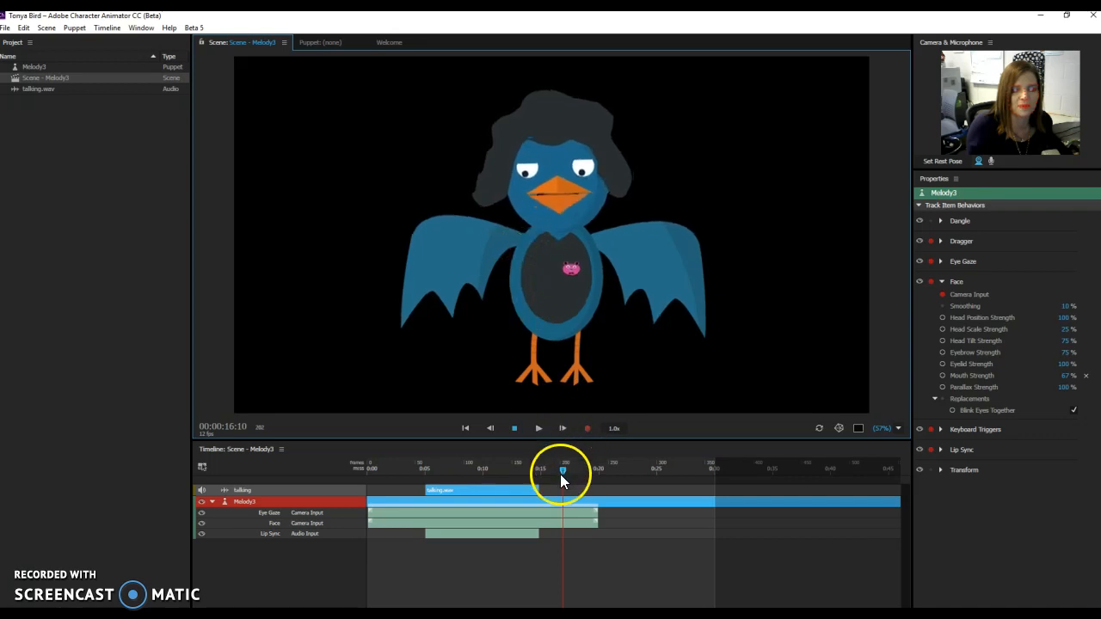
{"action": "left_click_drag", "start_coordinate": [562, 473], "coordinate": [502, 472]}
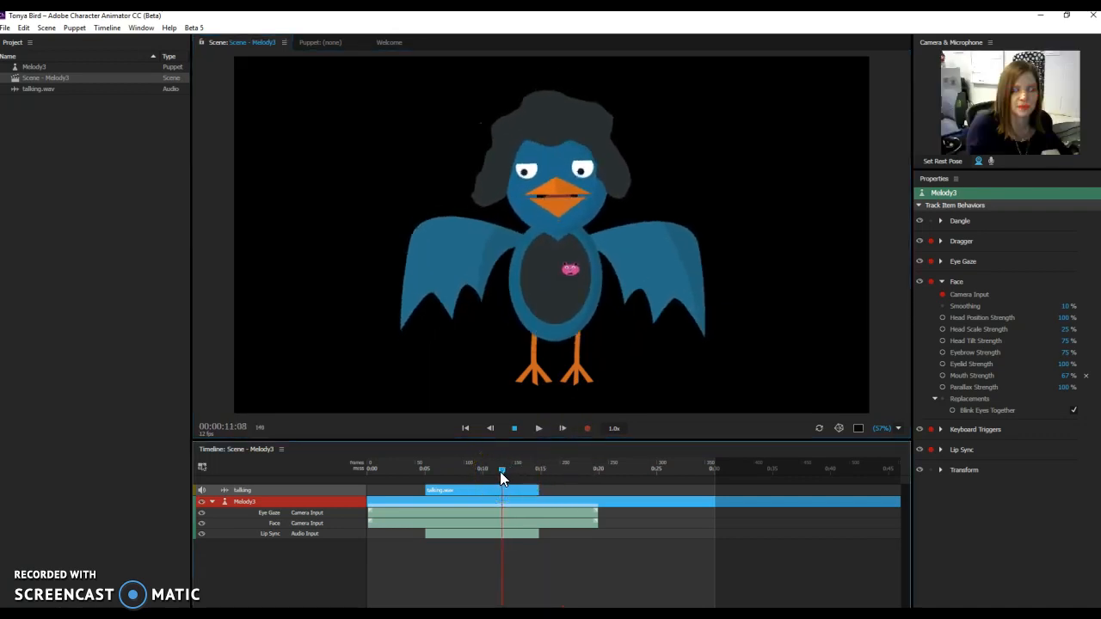
{"action": "left_click_drag", "start_coordinate": [501, 472], "coordinate": [389, 474]}
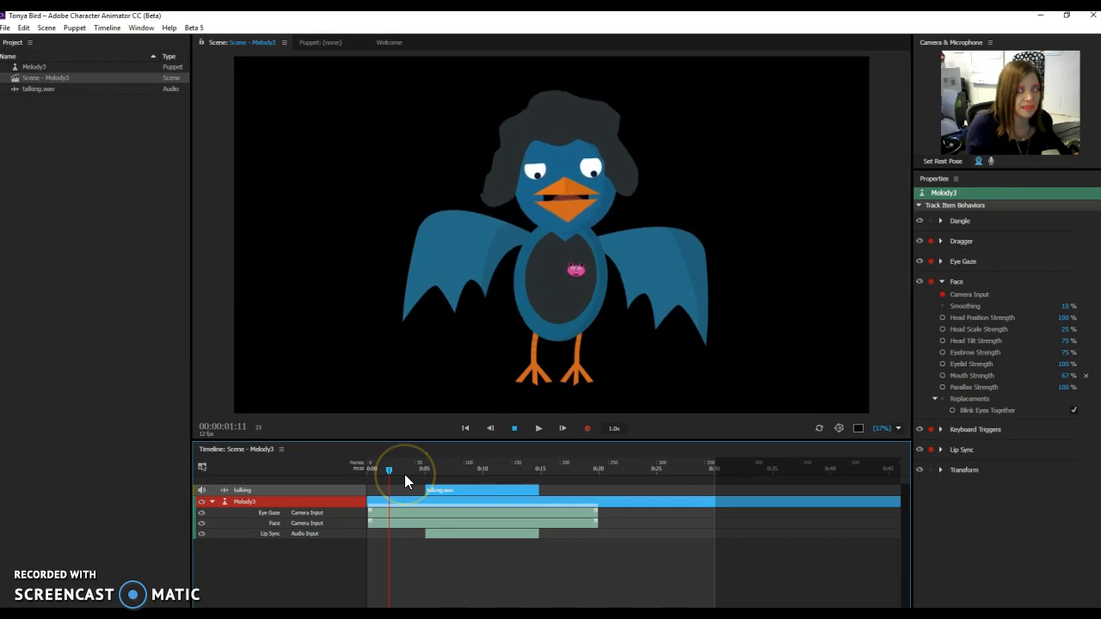
{"action": "mouse_move", "coordinate": [414, 476]}
{"action": "left_mouse_down"}
{"action": "mouse_move", "coordinate": [381, 474]}
{"action": "mouse_move", "coordinate": [404, 474]}
{"action": "left_mouse_up"}
{"action": "left_click", "coordinate": [6, 28]}
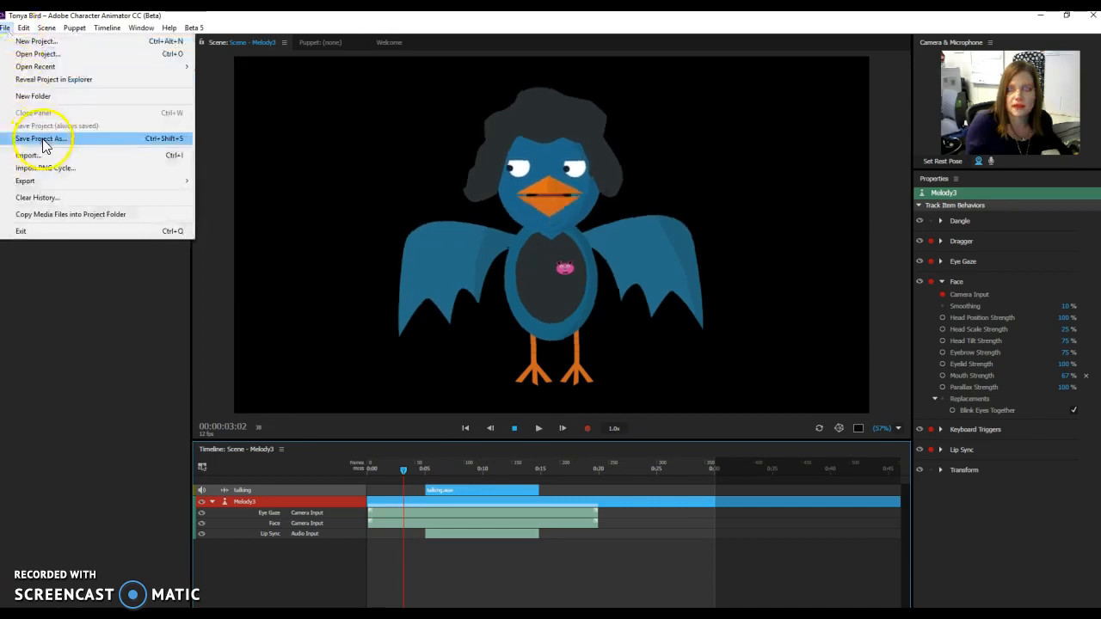
{"action": "left_click", "coordinate": [376, 25]}
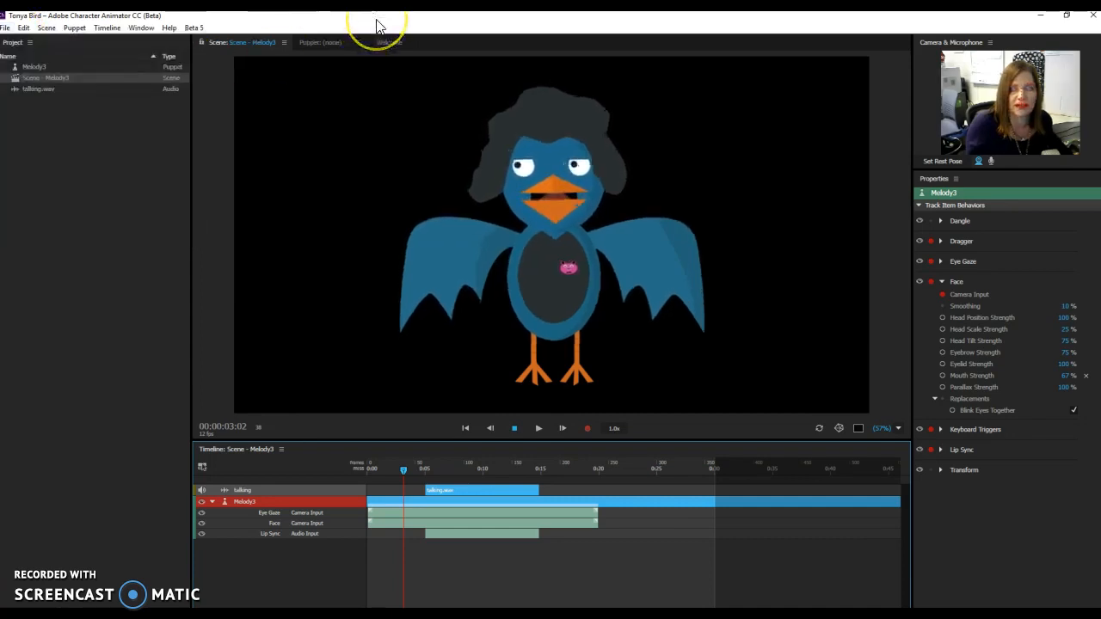